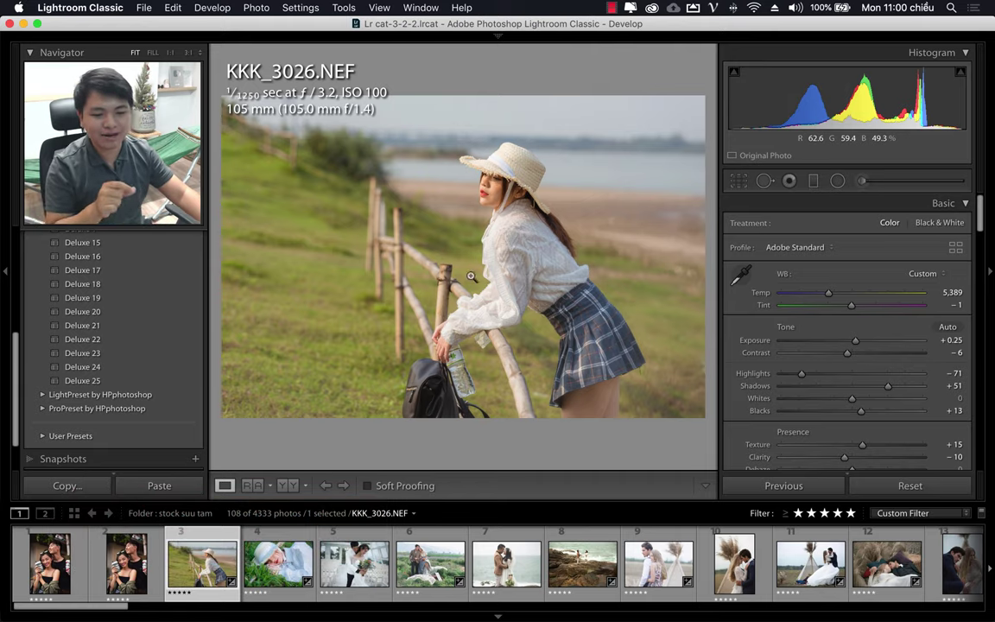
Scroll to the top of the Presets panel and collapse the DeluxePreset by HPphotoshop collection
{"action": "scroll", "coordinate": [17, 311], "scroll_direction": "up", "scroll_amount": 8}
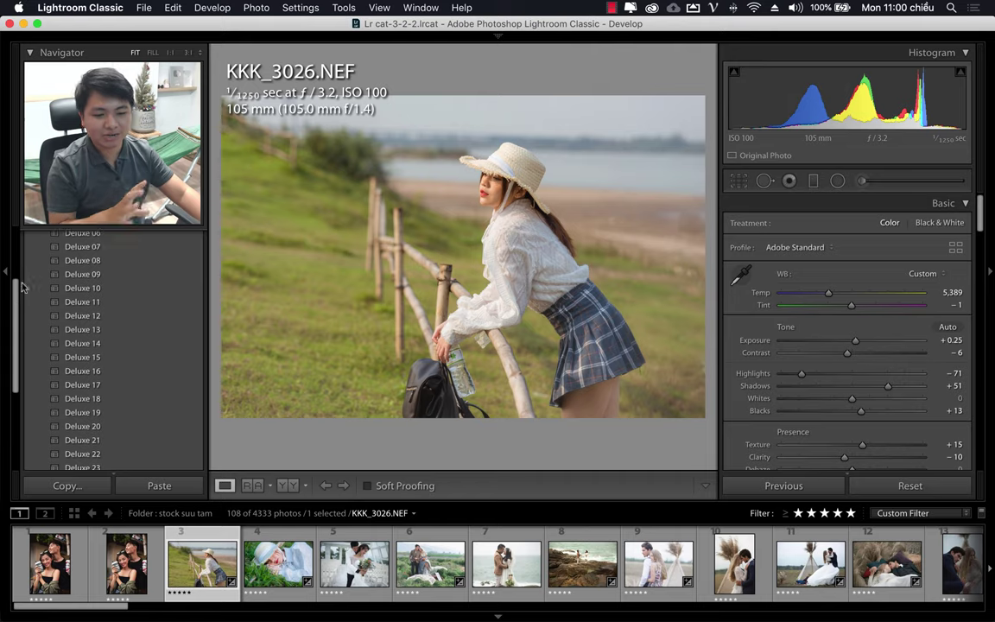
{"action": "scroll", "coordinate": [26, 276], "scroll_direction": "up", "scroll_amount": 2}
{"action": "left_click", "coordinate": [40, 258]}
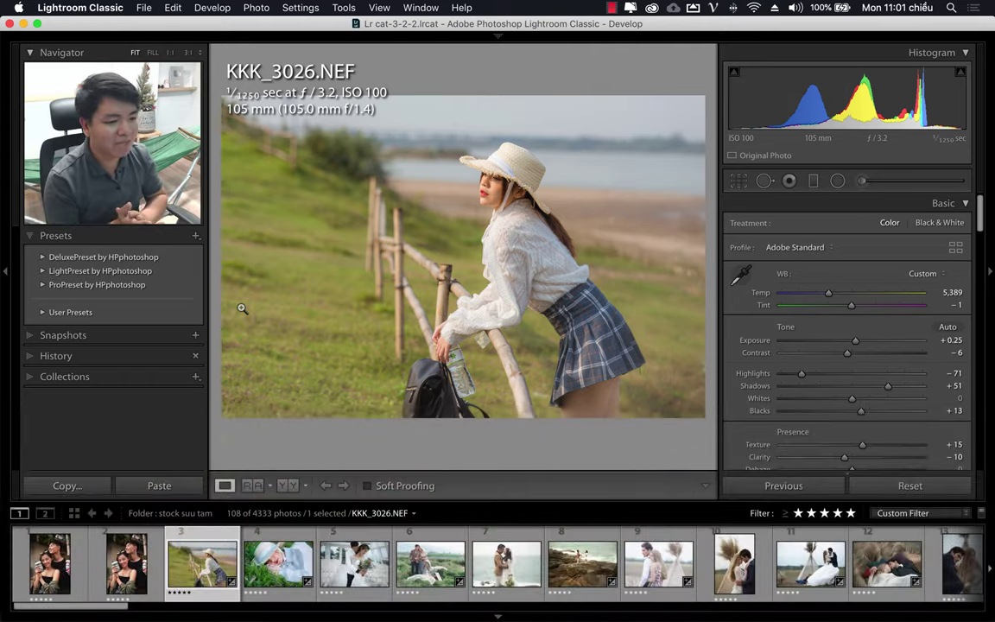
Expand the ProPreset by HPphotoshop collection and scroll its list down to ProPre+ 92
{"action": "left_click", "coordinate": [42, 257]}
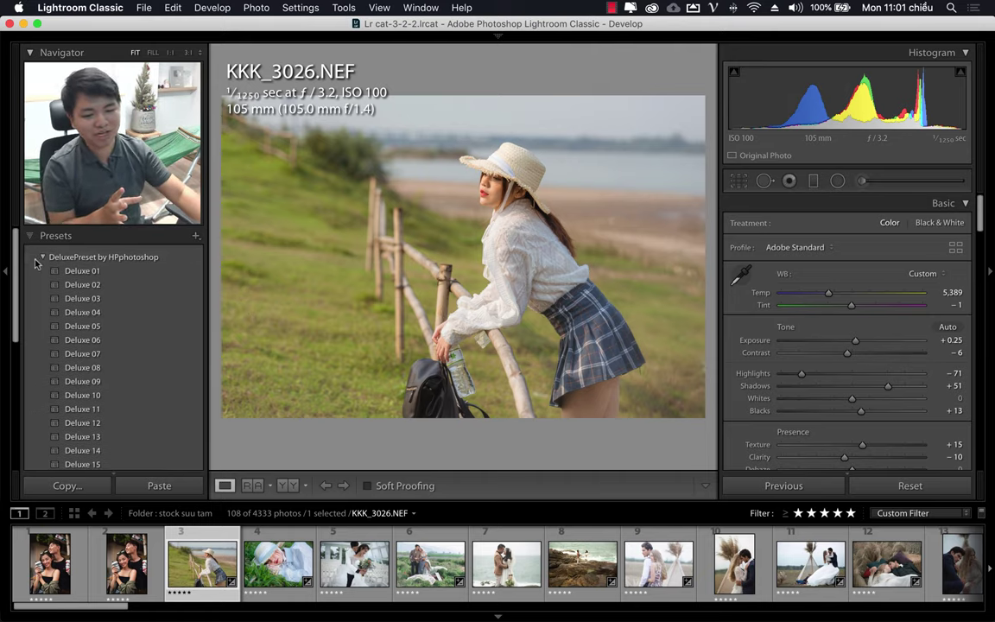
{"action": "left_click", "coordinate": [43, 258]}
{"action": "left_click", "coordinate": [43, 284]}
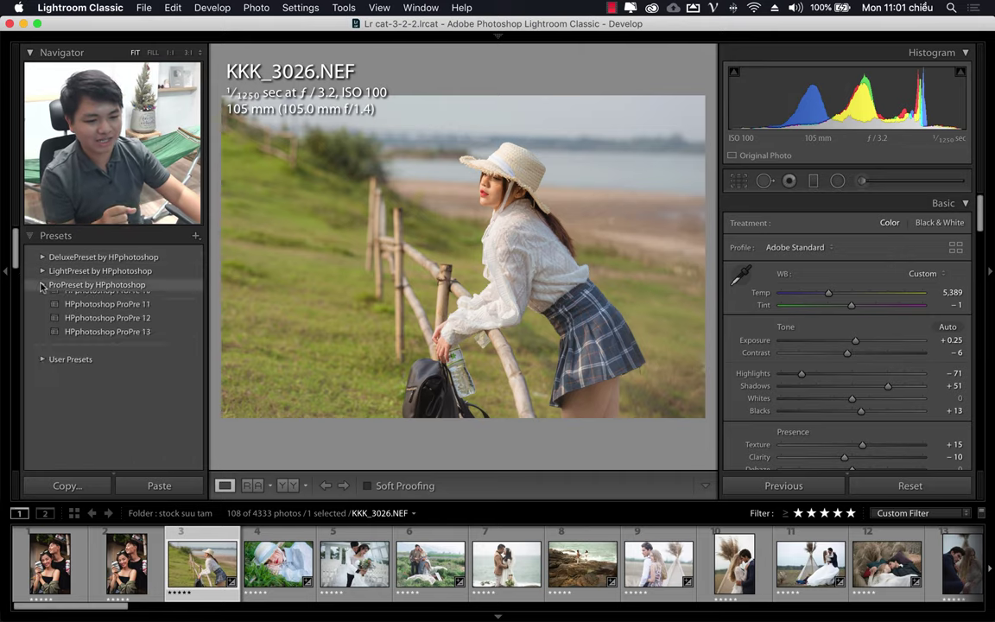
{"action": "left_click_drag", "start_coordinate": [14, 269], "coordinate": [30, 445]}
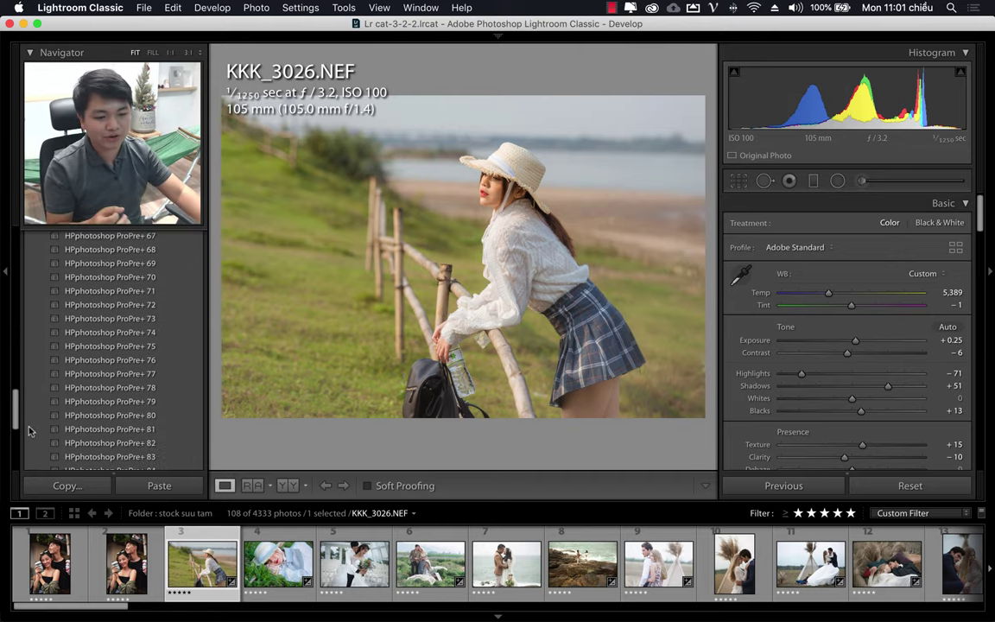
{"action": "scroll", "coordinate": [31, 445], "scroll_direction": "down", "scroll_amount": 3}
{"action": "scroll", "coordinate": [30, 445], "scroll_direction": "down", "scroll_amount": 2}
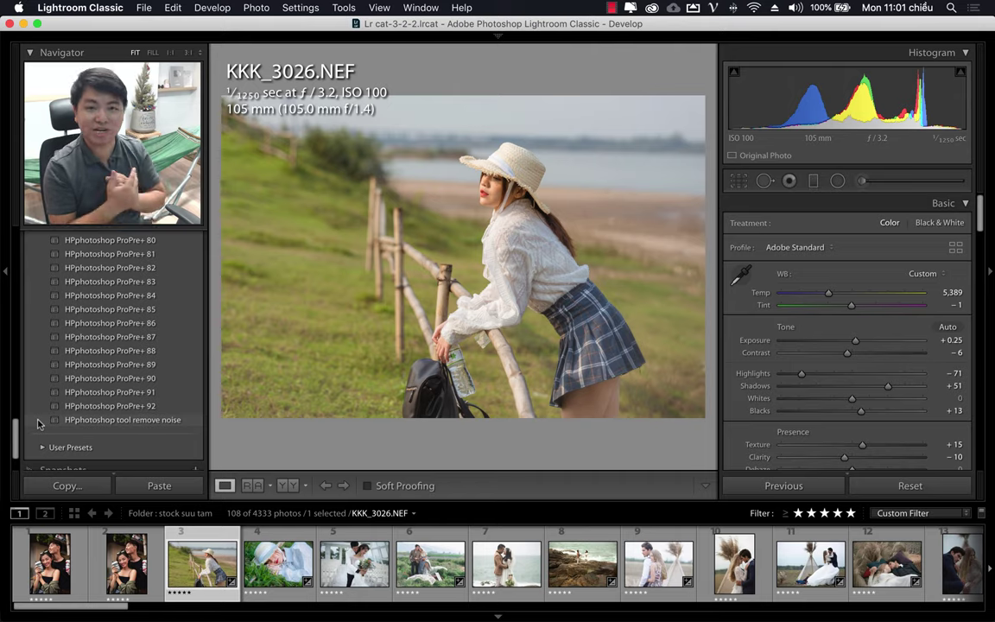
Apply ProPre+ 91, reset, reapply it, and compare before/after with backslash
{"action": "left_click", "coordinate": [113, 393]}
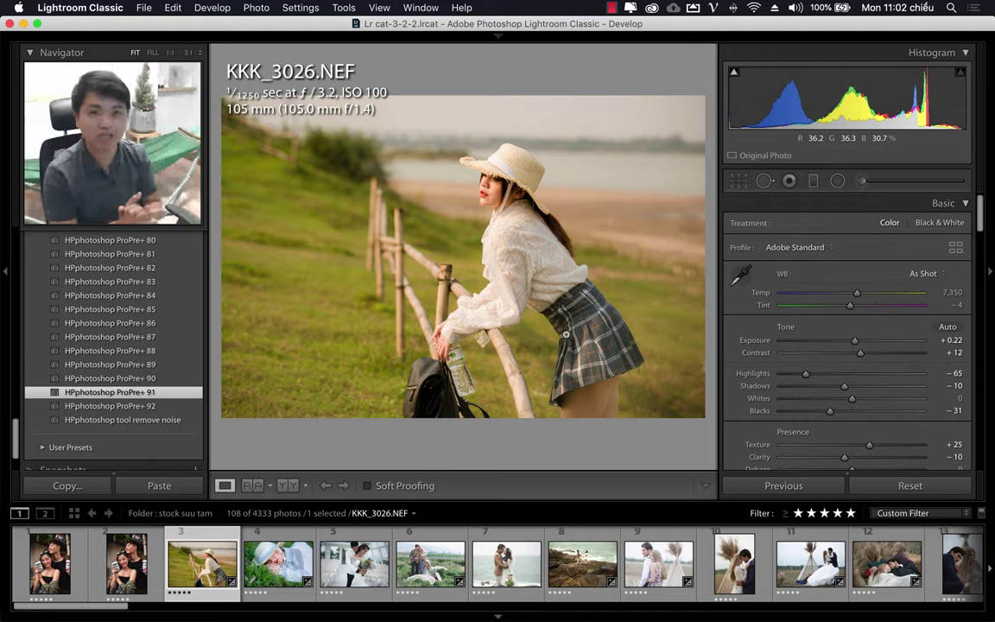
{"action": "key", "text": "backslash"}
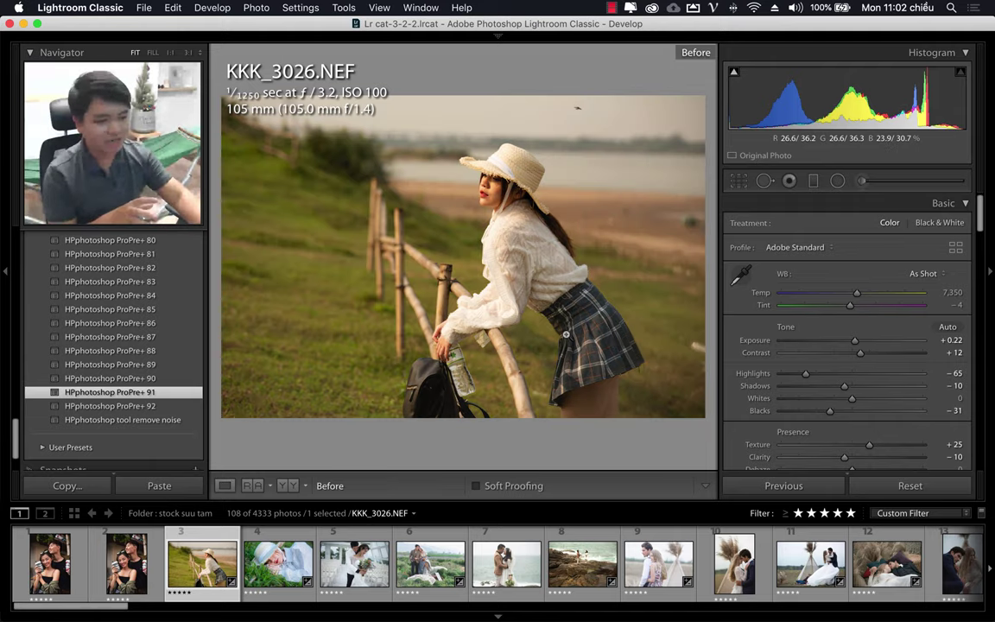
{"action": "key", "text": "backslash"}
{"action": "key", "text": "backslash"}
{"action": "key", "text": "backslash"}
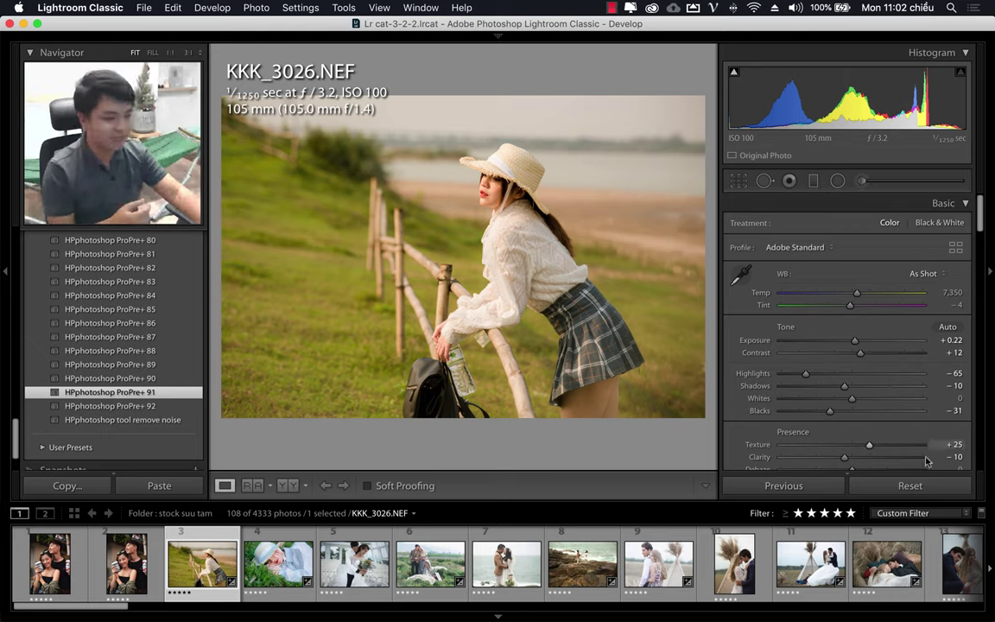
{"action": "left_click", "coordinate": [909, 486]}
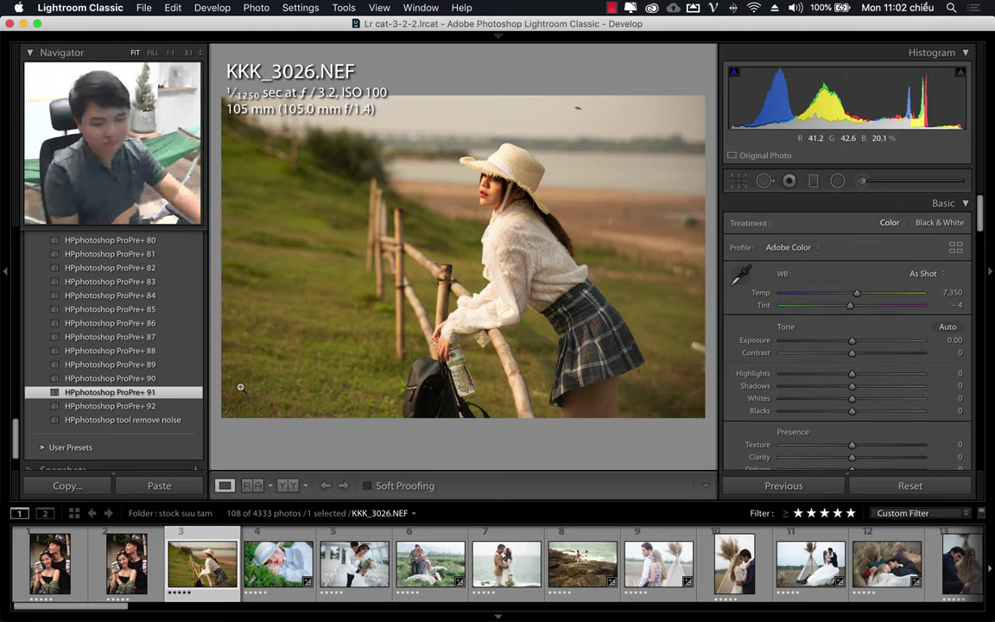
{"action": "left_click", "coordinate": [138, 394]}
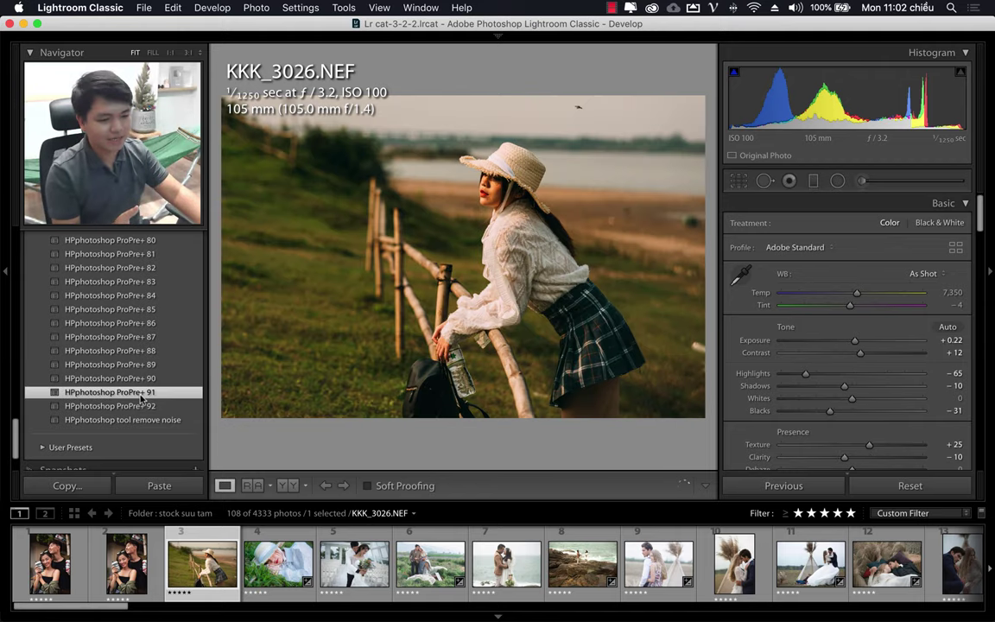
{"action": "key", "text": "backslash"}
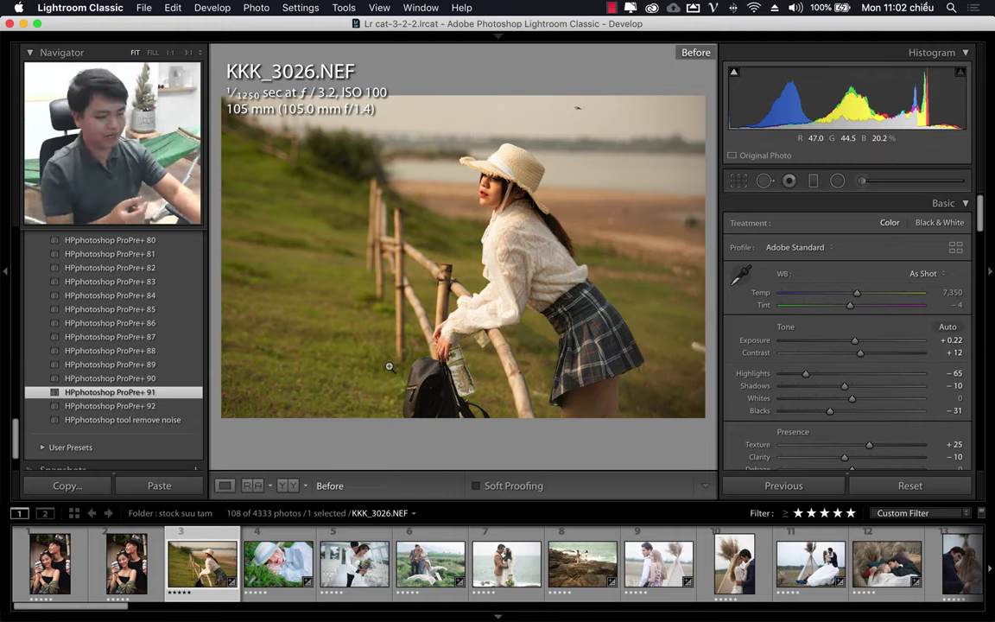
{"action": "key", "text": "backslash"}
{"action": "key", "text": "backslash"}
{"action": "key", "text": "backslash"}
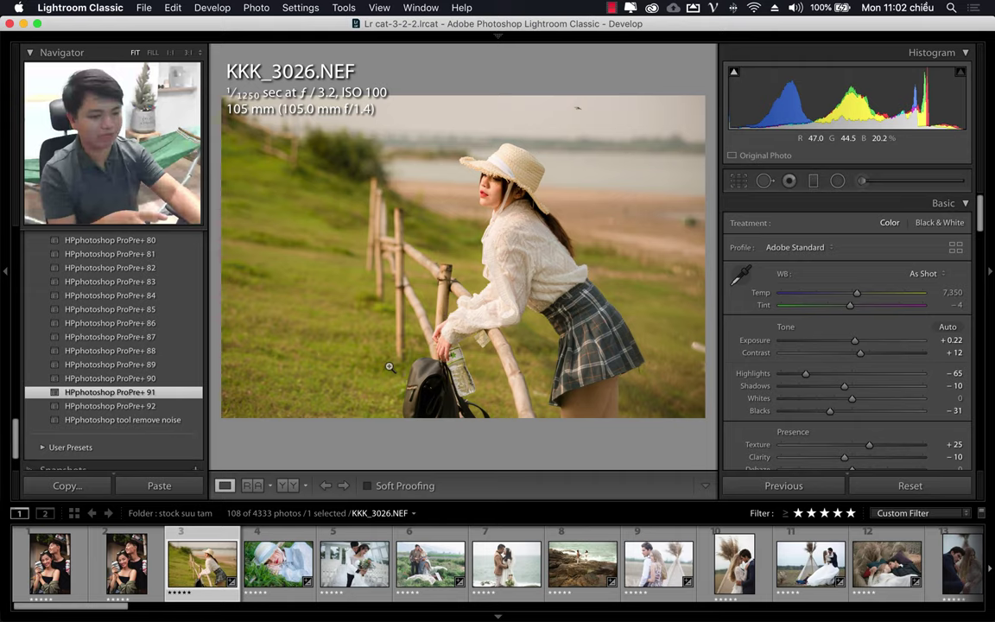
Drag Temp down to 5,503, then nudge it back up to 5,684
{"action": "left_click_drag", "start_coordinate": [838, 298], "coordinate": [833, 290]}
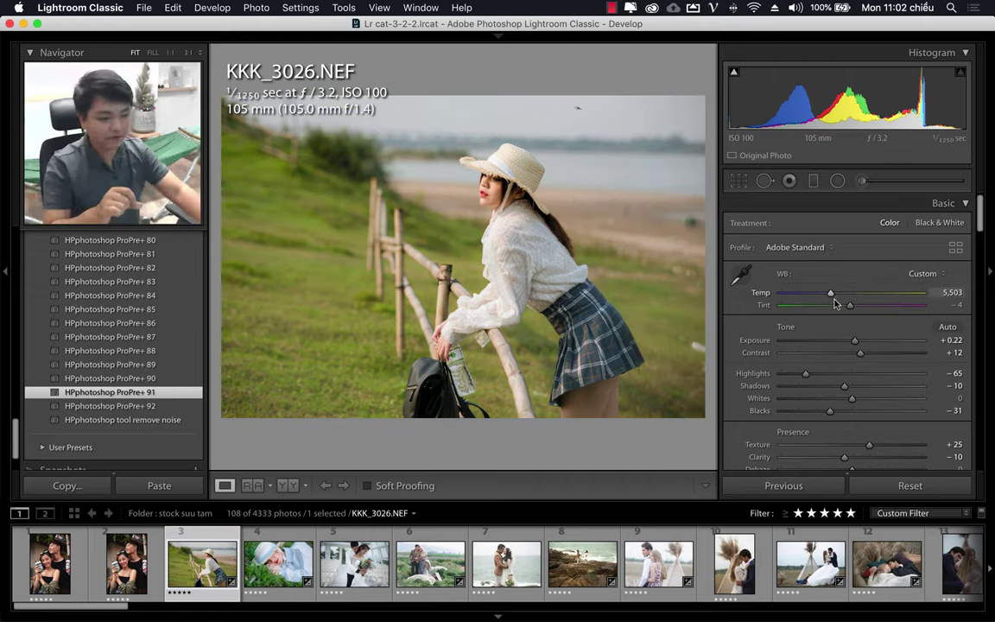
{"action": "left_click_drag", "start_coordinate": [833, 291], "coordinate": [834, 288]}
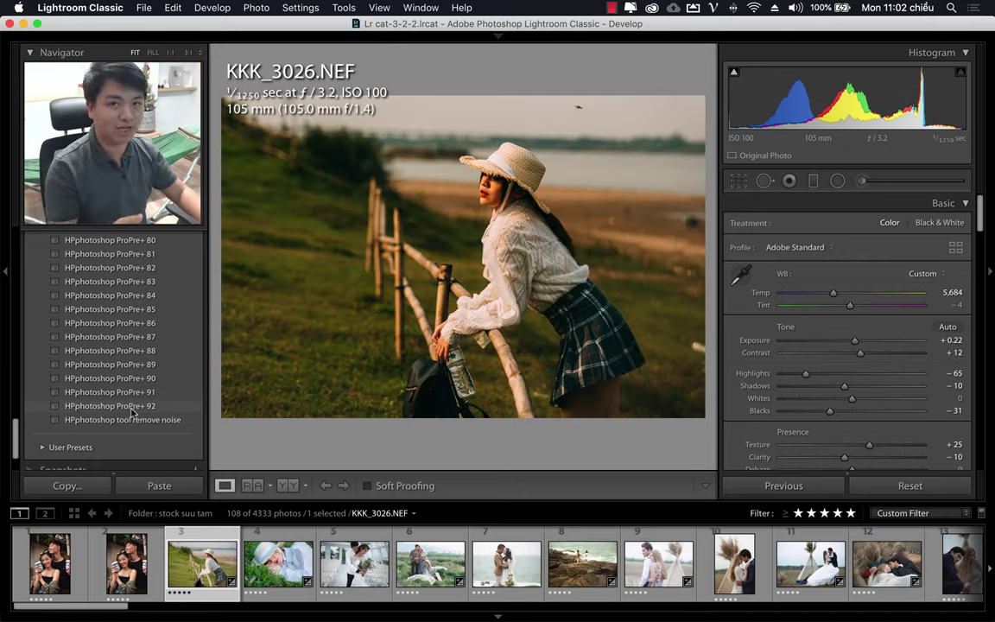
Apply the HPphotoshop ProPre+ 92 preset to KKK_3026.NEF and browse the filmstrip
{"action": "left_click", "coordinate": [133, 406]}
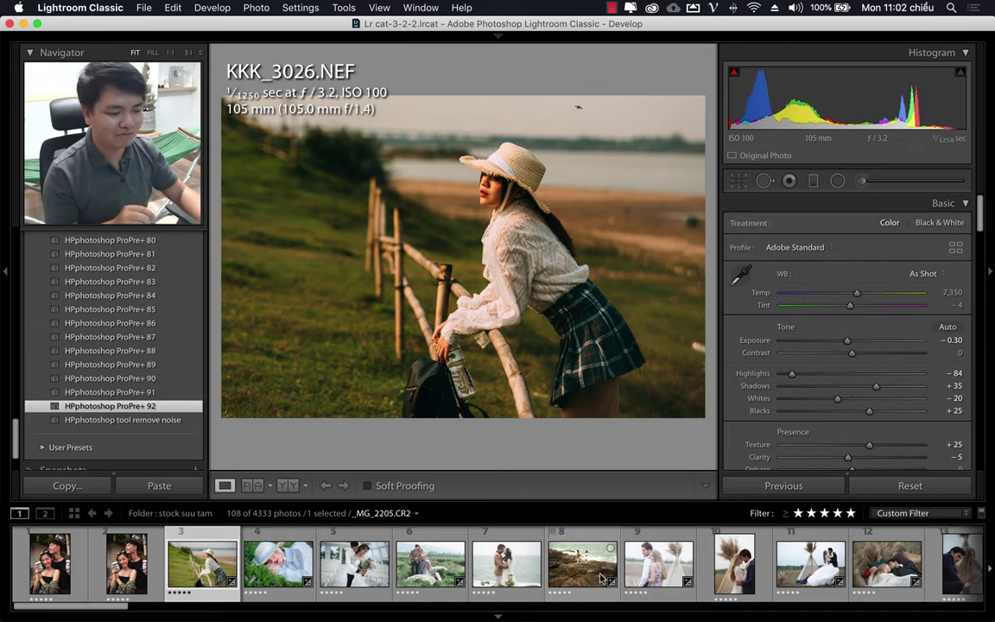
{"action": "scroll", "coordinate": [602, 577], "scroll_direction": "right", "scroll_amount": 5}
{"action": "scroll", "coordinate": [602, 578], "scroll_direction": "right", "scroll_amount": 5}
{"action": "scroll", "coordinate": [602, 577], "scroll_direction": "right", "scroll_amount": 5}
{"action": "scroll", "coordinate": [600, 575], "scroll_direction": "right", "scroll_amount": 5}
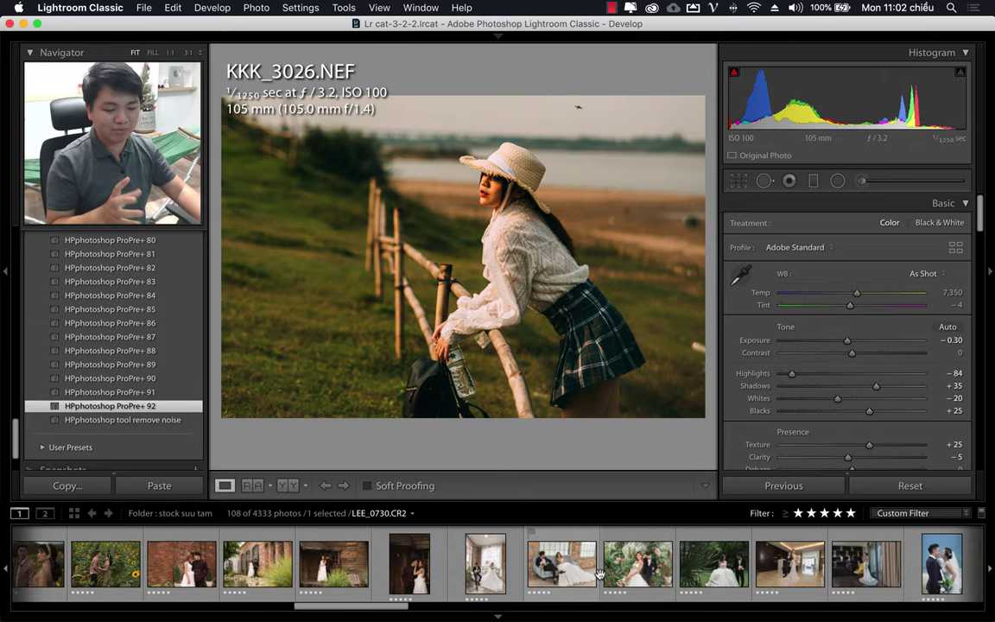
{"action": "scroll", "coordinate": [599, 575], "scroll_direction": "right", "scroll_amount": 2}
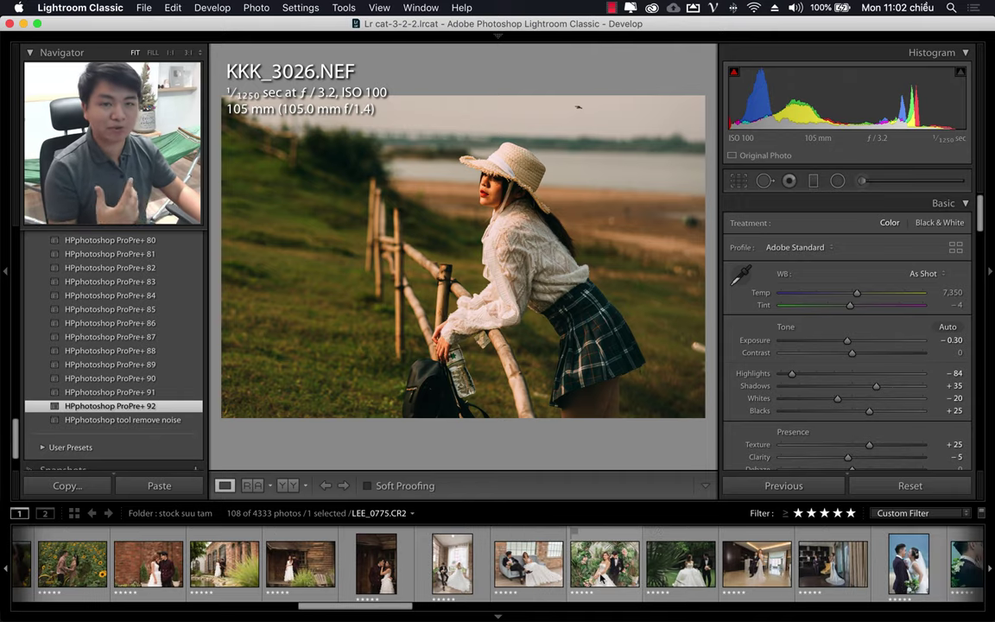
{"action": "scroll", "coordinate": [602, 577], "scroll_direction": "right", "scroll_amount": 5}
{"action": "scroll", "coordinate": [602, 578], "scroll_direction": "left", "scroll_amount": 5}
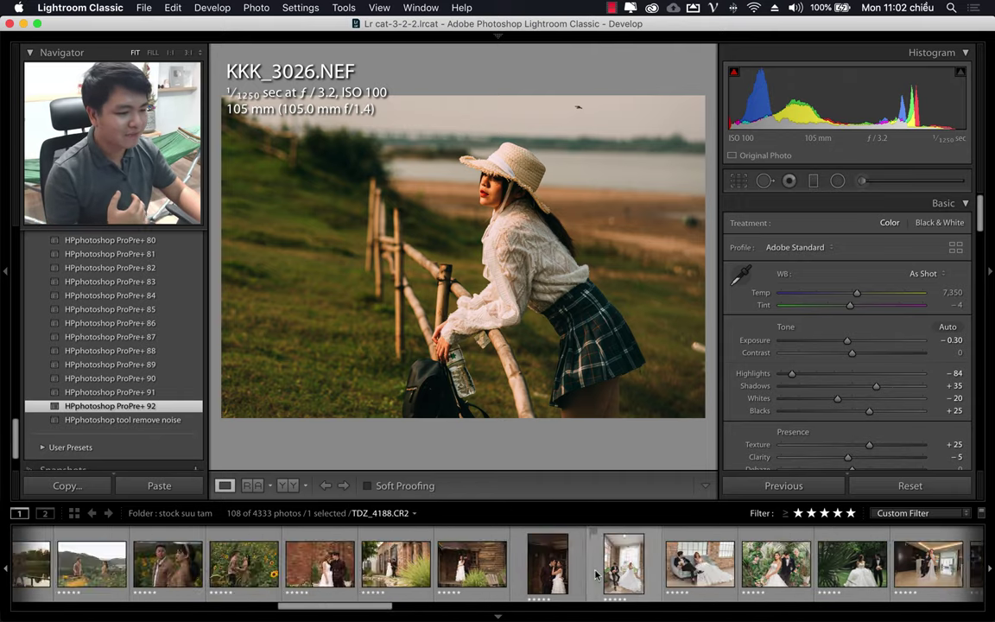
{"action": "scroll", "coordinate": [602, 577], "scroll_direction": "left", "scroll_amount": 5}
{"action": "scroll", "coordinate": [602, 578], "scroll_direction": "left", "scroll_amount": 5}
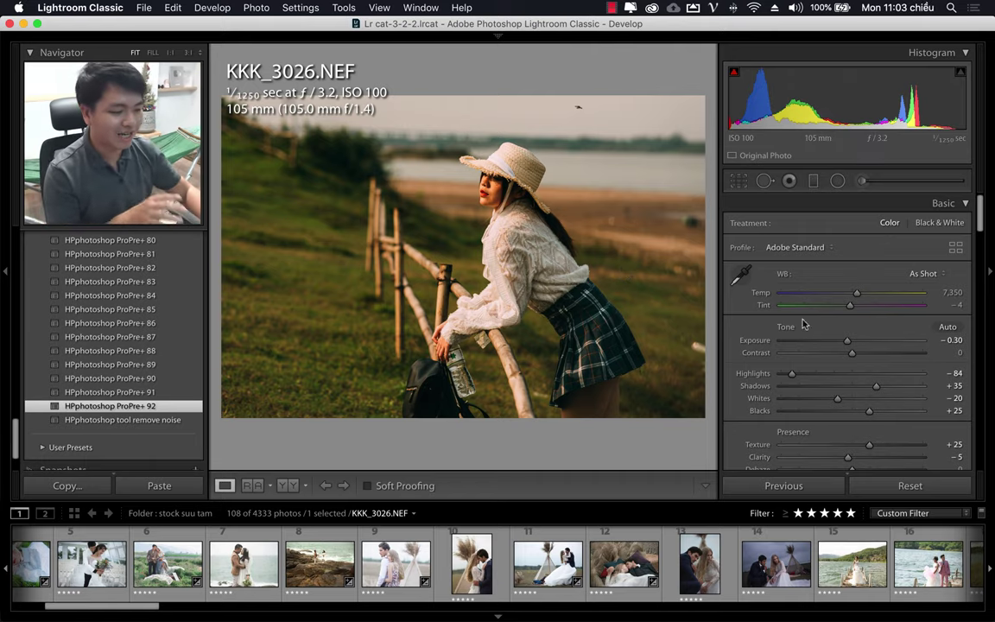
Set Exposure to +0.45 and Temp to 6,251, checking the face at 1:1
{"action": "left_click_drag", "start_coordinate": [847, 341], "coordinate": [859, 345]}
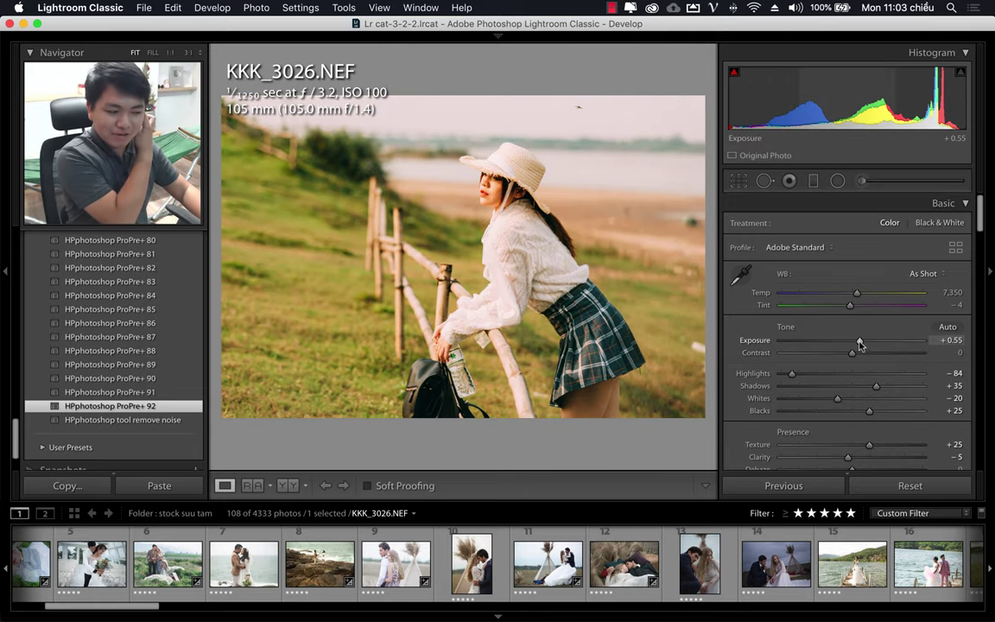
{"action": "left_click_drag", "start_coordinate": [857, 292], "coordinate": [843, 297]}
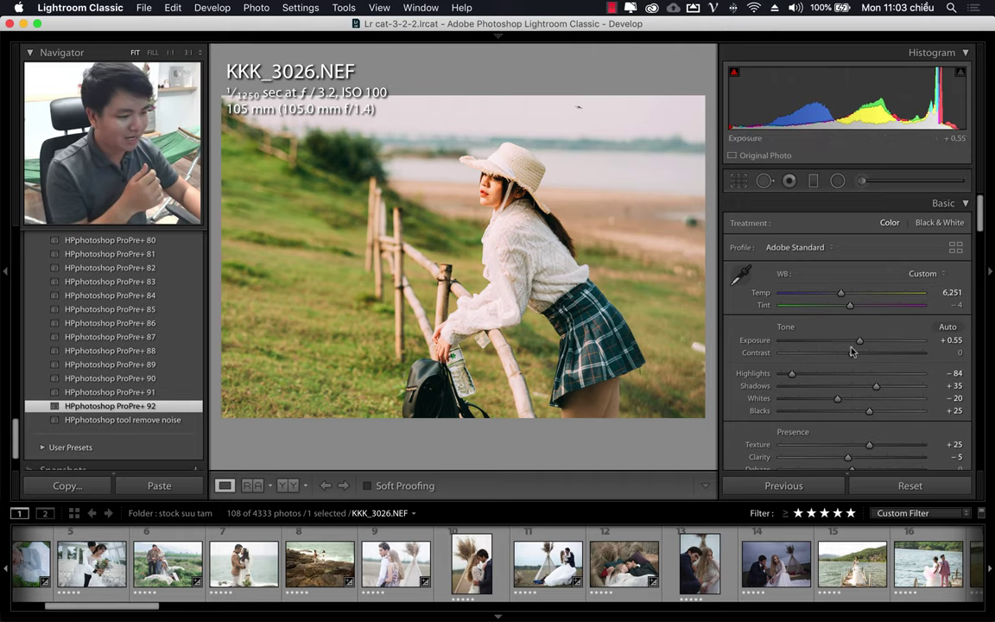
{"action": "left_click_drag", "start_coordinate": [860, 345], "coordinate": [860, 346]}
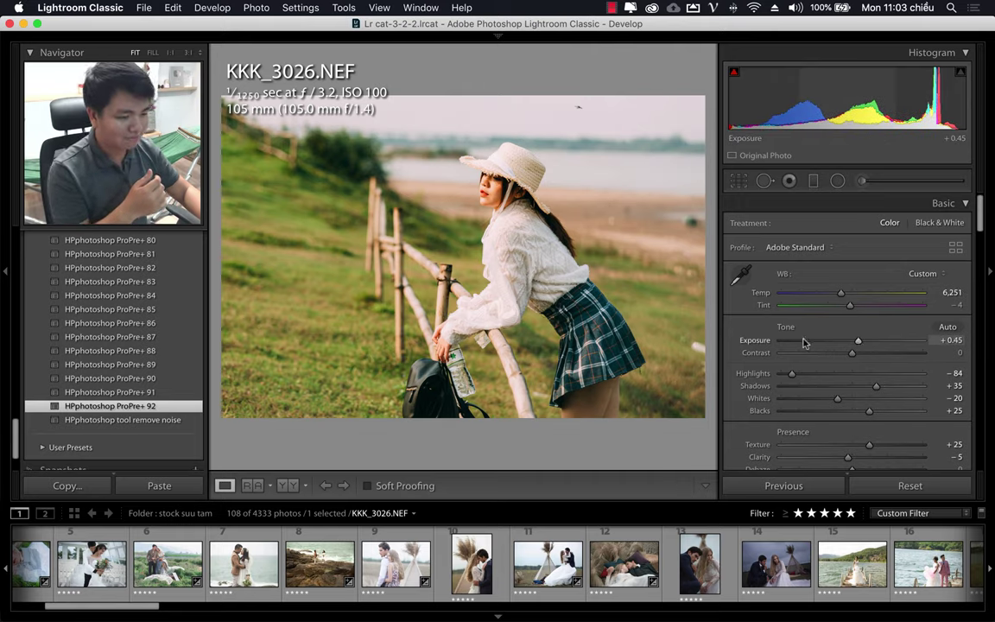
{"action": "key", "text": "backslash"}
{"action": "key", "text": "backslash"}
{"action": "key", "text": "backslash"}
{"action": "key", "text": "backslash"}
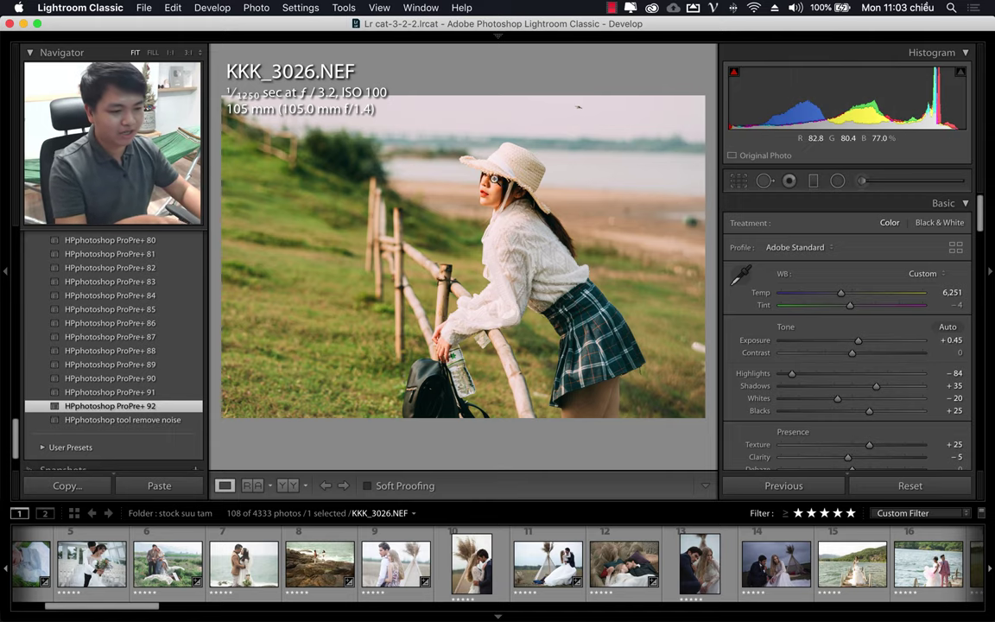
{"action": "left_click", "coordinate": [493, 179]}
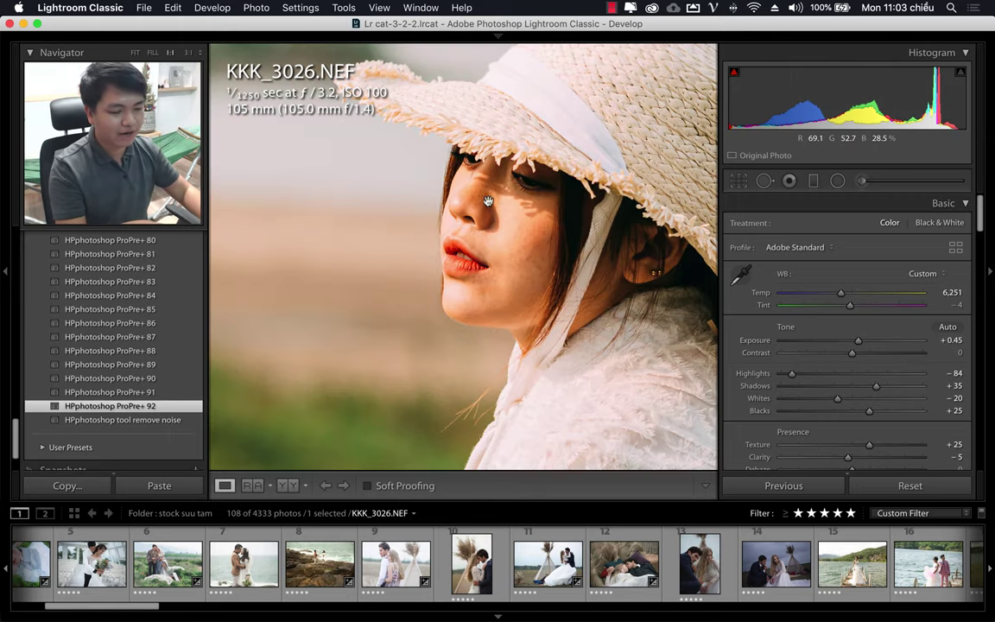
{"action": "left_click", "coordinate": [547, 189]}
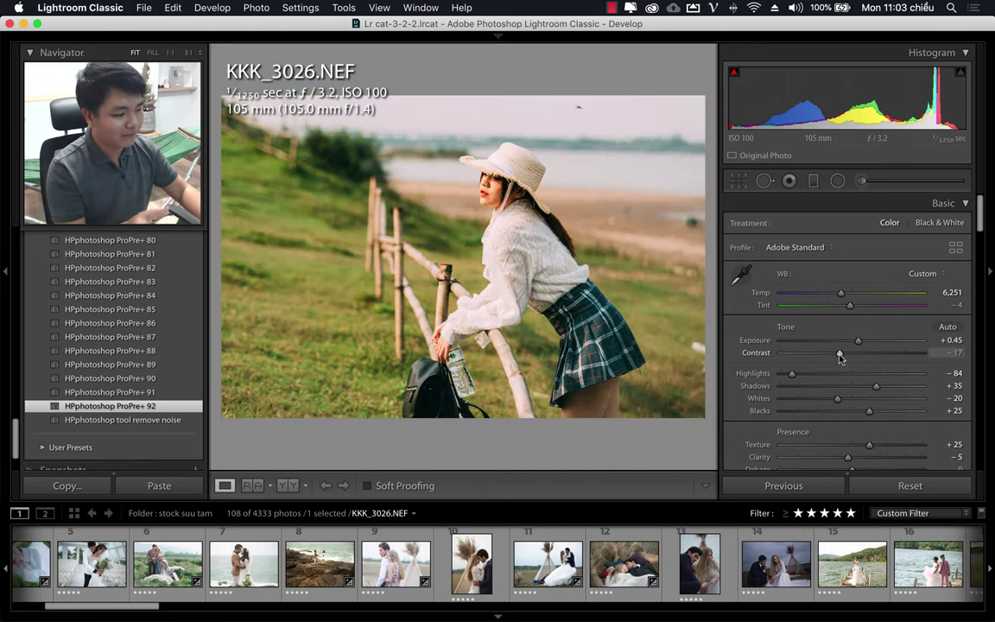
Lower Contrast to −18 and lift Shadows to +50
{"action": "left_click_drag", "start_coordinate": [841, 356], "coordinate": [839, 355]}
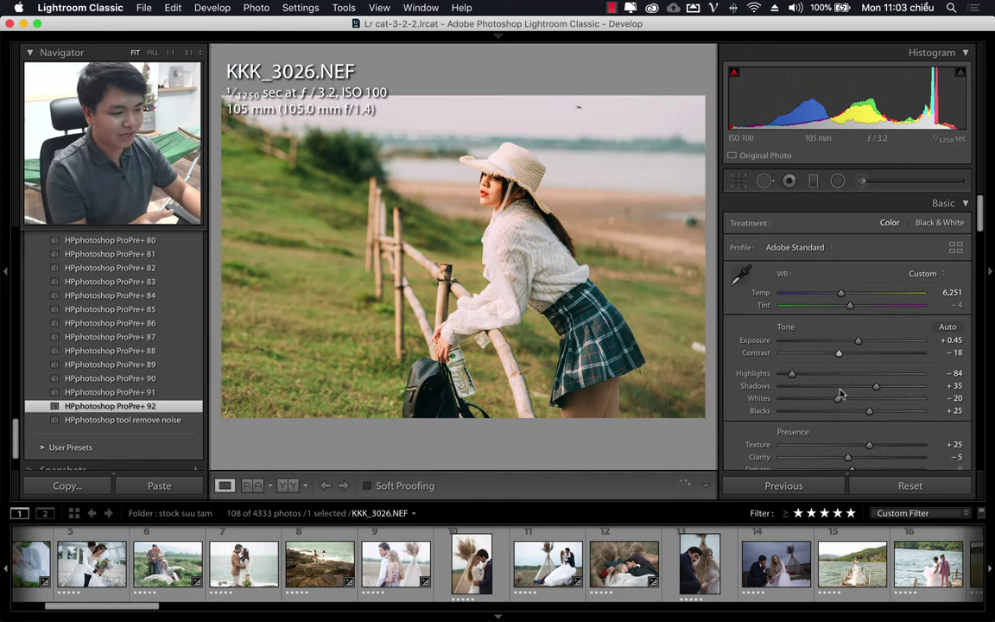
{"action": "left_click_drag", "start_coordinate": [876, 386], "coordinate": [887, 386]}
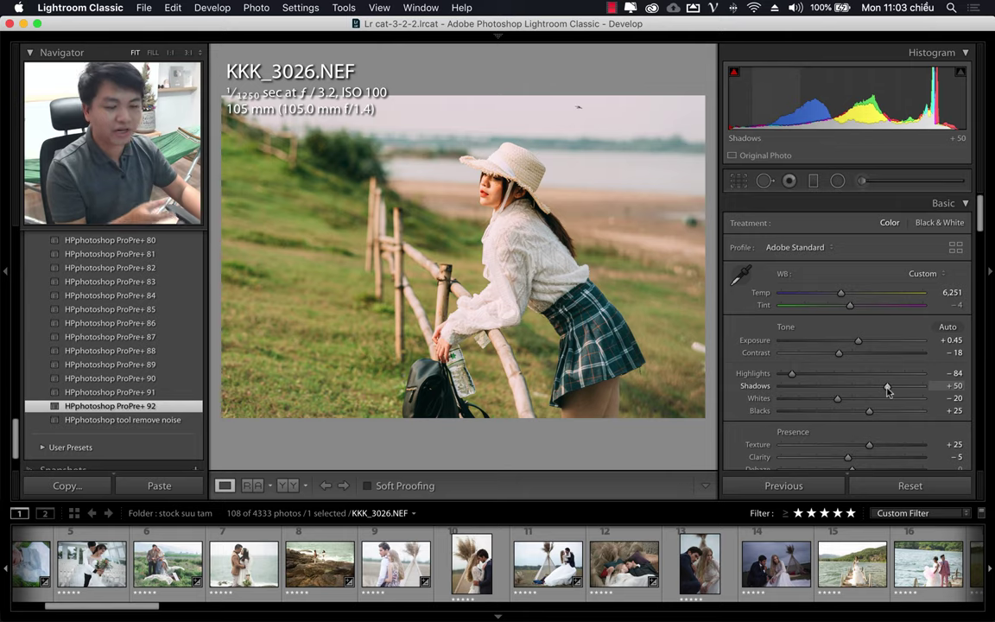
{"action": "scroll", "coordinate": [607, 564], "scroll_direction": "down", "scroll_amount": 3}
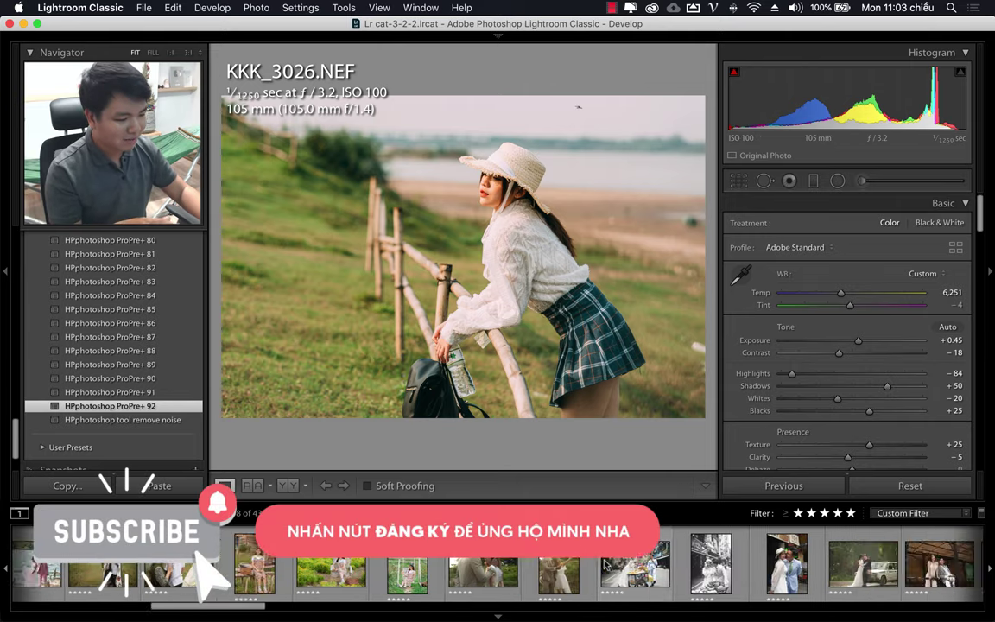
{"action": "scroll", "coordinate": [607, 564], "scroll_direction": "down", "scroll_amount": 3}
{"action": "scroll", "coordinate": [607, 565], "scroll_direction": "down", "scroll_amount": 3}
{"action": "scroll", "coordinate": [606, 564], "scroll_direction": "down", "scroll_amount": 3}
{"action": "scroll", "coordinate": [606, 563], "scroll_direction": "down", "scroll_amount": 2}
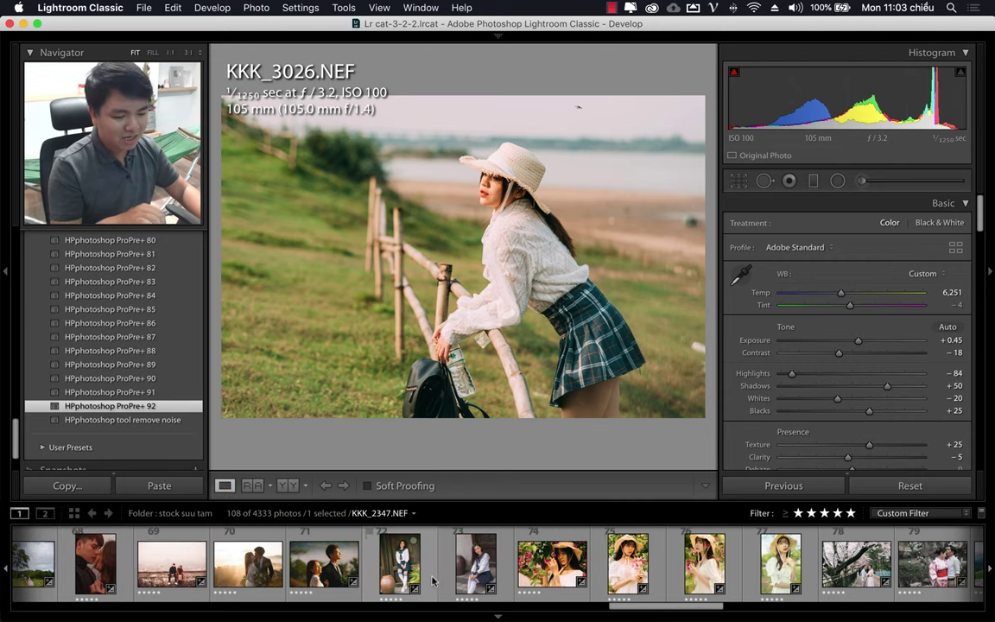
Open 3H0A4734.CR2, apply ProPre+ 92, raise Exposure and cool Temp to 5,365
{"action": "left_click", "coordinate": [340, 577]}
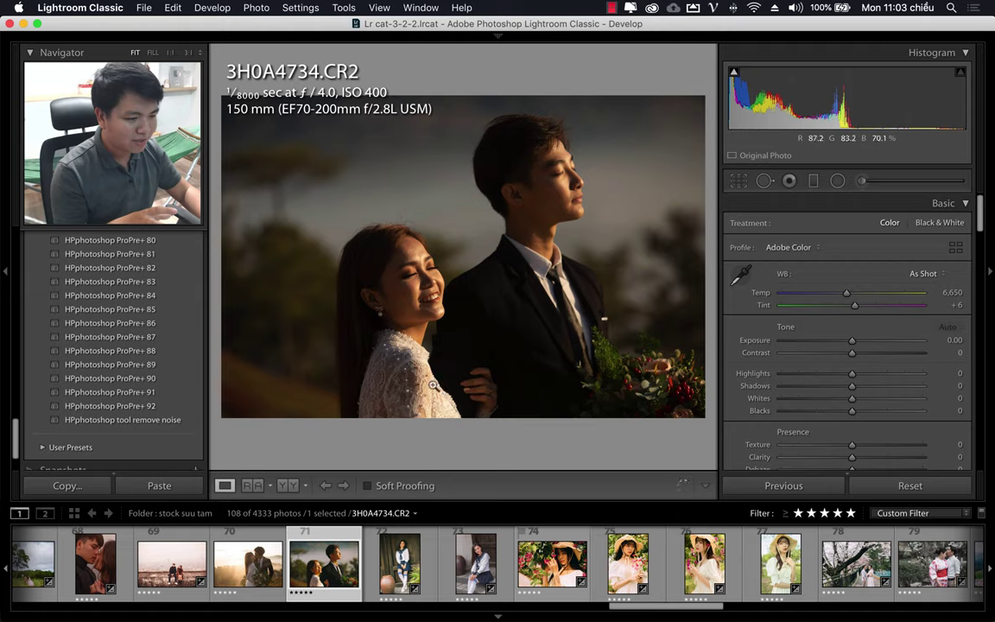
{"action": "left_click", "coordinate": [159, 406]}
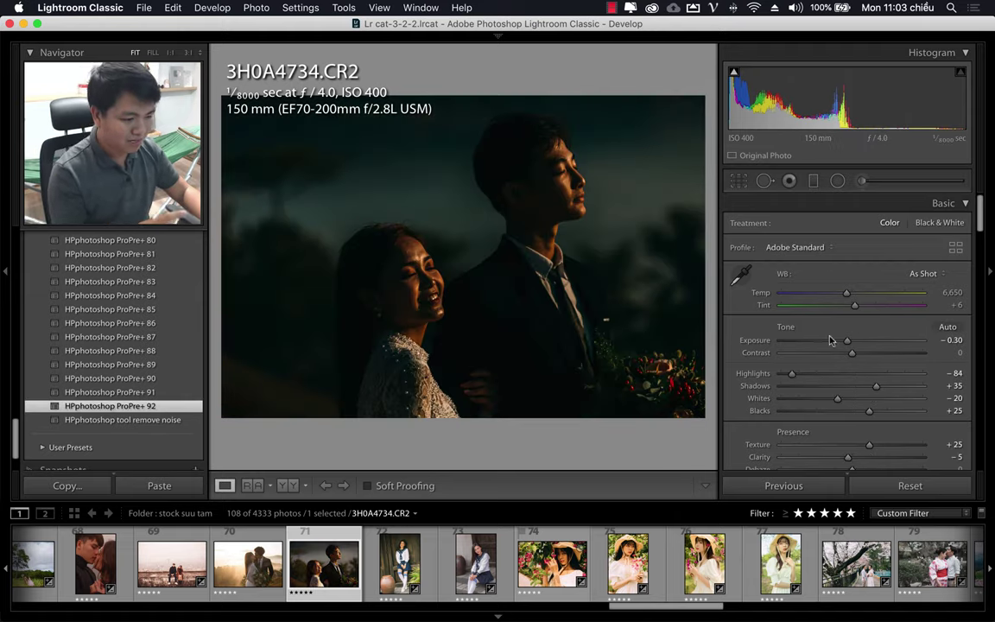
{"action": "left_click_drag", "start_coordinate": [842, 342], "coordinate": [875, 346]}
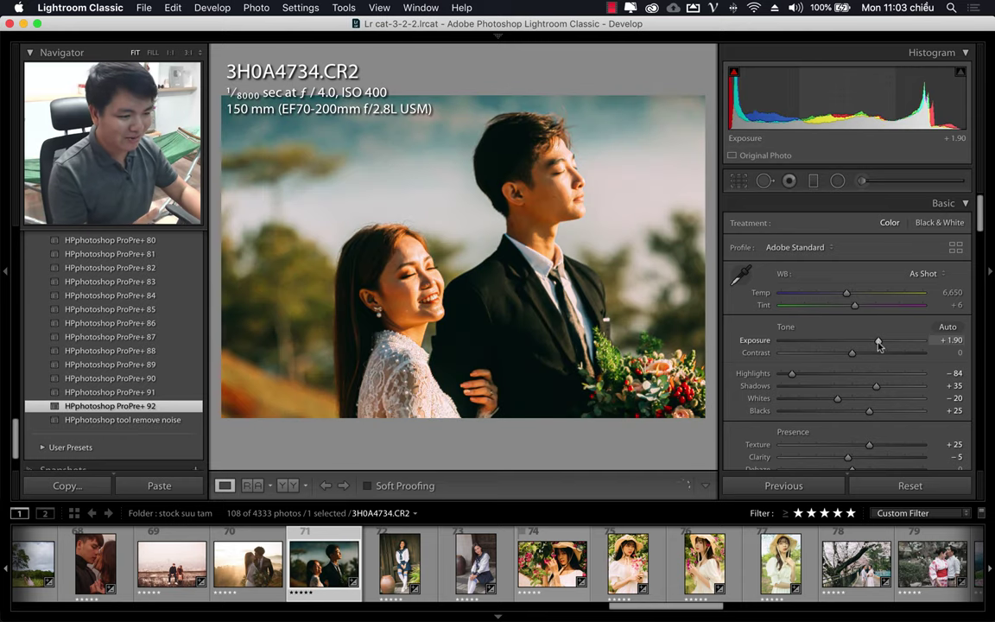
{"action": "left_click_drag", "start_coordinate": [846, 294], "coordinate": [829, 297]}
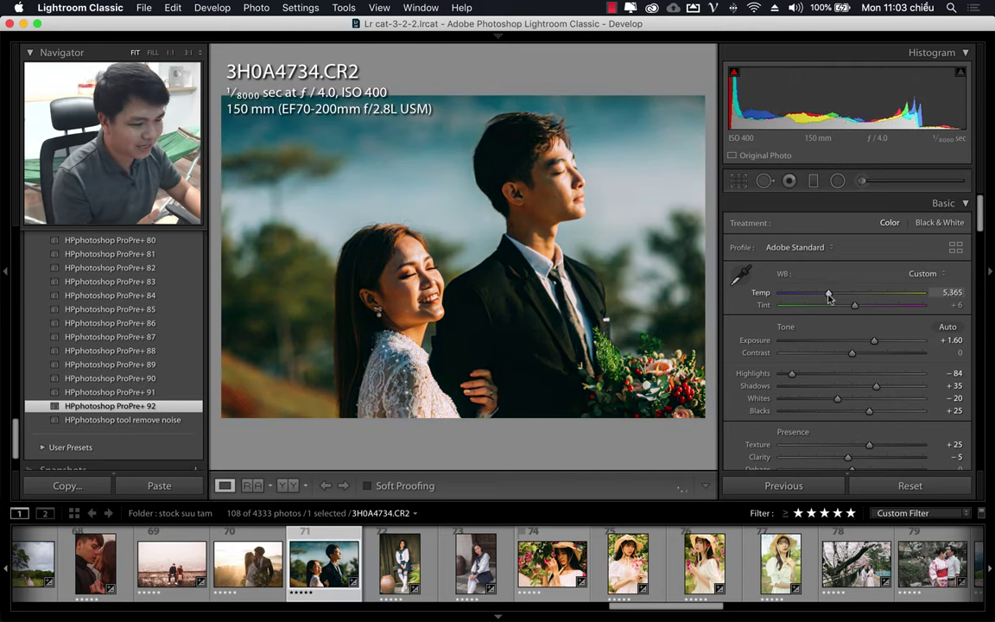
Lift Shadows to +61 and settle Exposure at +1.45
{"action": "left_click_drag", "start_coordinate": [876, 386], "coordinate": [895, 386]}
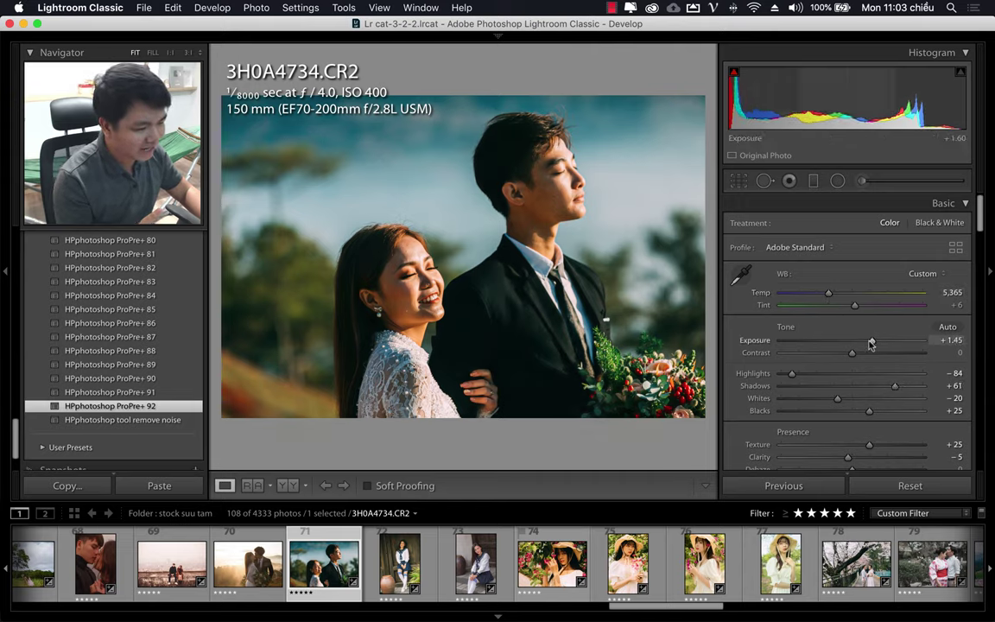
{"action": "left_click_drag", "start_coordinate": [874, 340], "coordinate": [871, 341]}
{"action": "scroll", "coordinate": [753, 550], "scroll_direction": "down", "scroll_amount": 3}
{"action": "scroll", "coordinate": [735, 558], "scroll_direction": "down", "scroll_amount": 3}
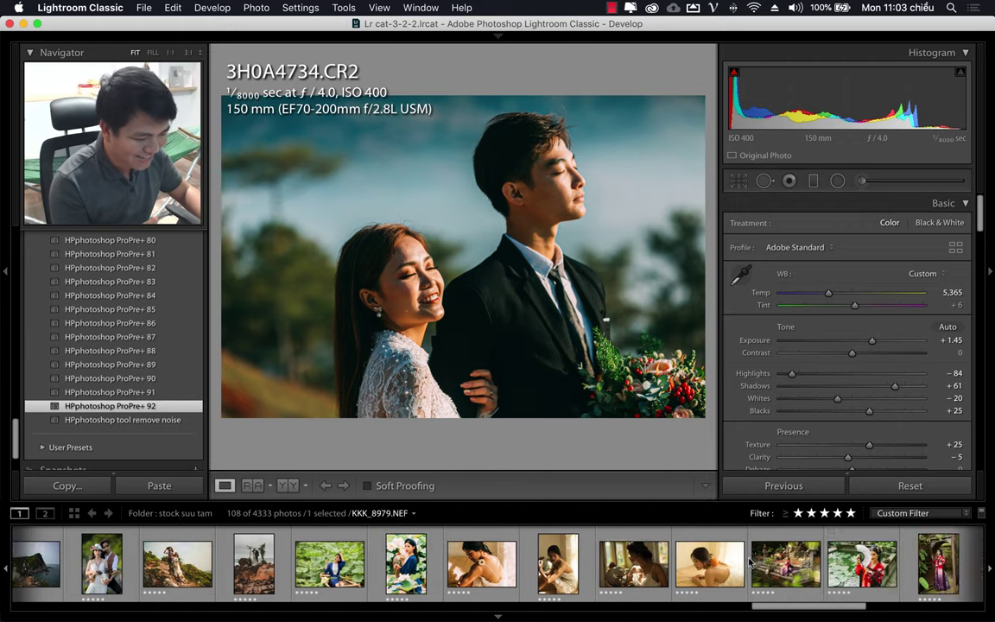
{"action": "scroll", "coordinate": [709, 566], "scroll_direction": "down", "scroll_amount": 3}
{"action": "scroll", "coordinate": [691, 572], "scroll_direction": "down", "scroll_amount": 3}
{"action": "scroll", "coordinate": [443, 574], "scroll_direction": "down", "scroll_amount": 3}
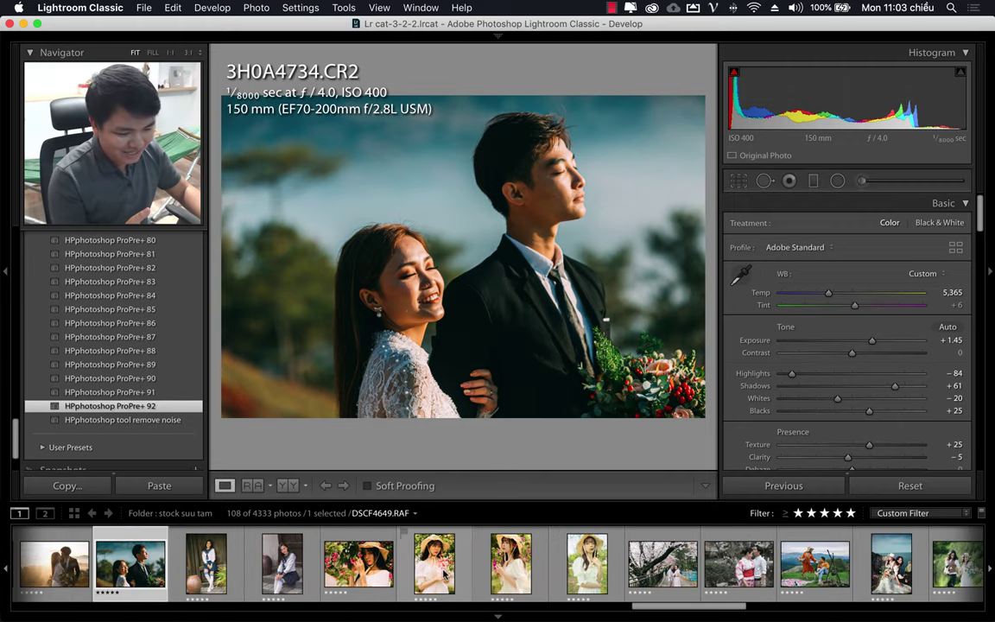
{"action": "scroll", "coordinate": [443, 574], "scroll_direction": "down", "scroll_amount": 3}
{"action": "scroll", "coordinate": [443, 574], "scroll_direction": "down", "scroll_amount": 3}
Scroll the filmstrip and open the garden pond photo KKK_0492.NEF
{"action": "scroll", "coordinate": [443, 574], "scroll_direction": "down", "scroll_amount": 2}
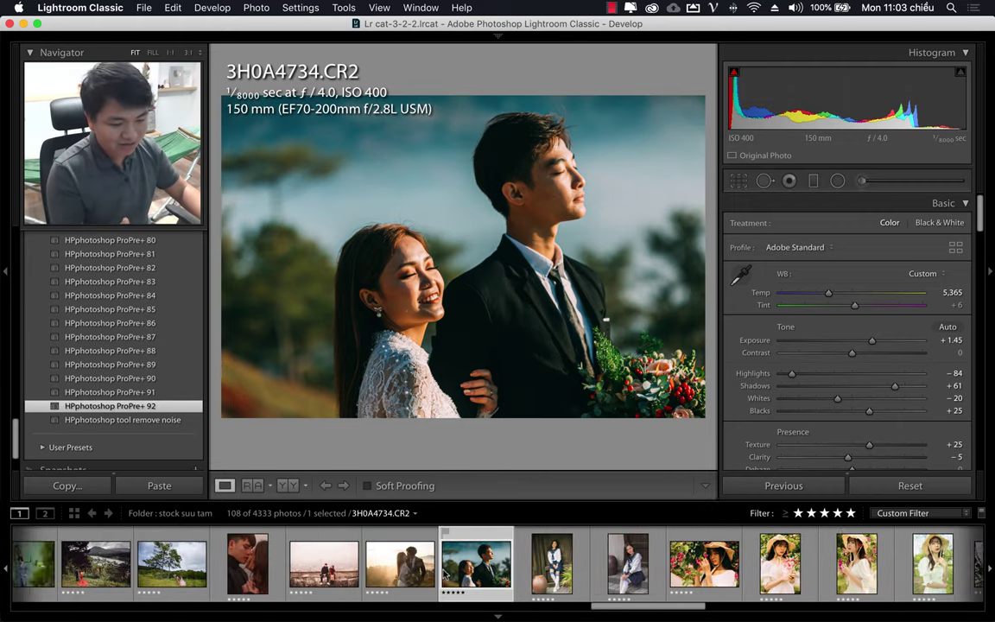
{"action": "scroll", "coordinate": [443, 573], "scroll_direction": "down", "scroll_amount": 2}
{"action": "scroll", "coordinate": [443, 574], "scroll_direction": "down", "scroll_amount": 2}
{"action": "scroll", "coordinate": [443, 574], "scroll_direction": "down", "scroll_amount": 2}
{"action": "scroll", "coordinate": [443, 573], "scroll_direction": "down", "scroll_amount": 2}
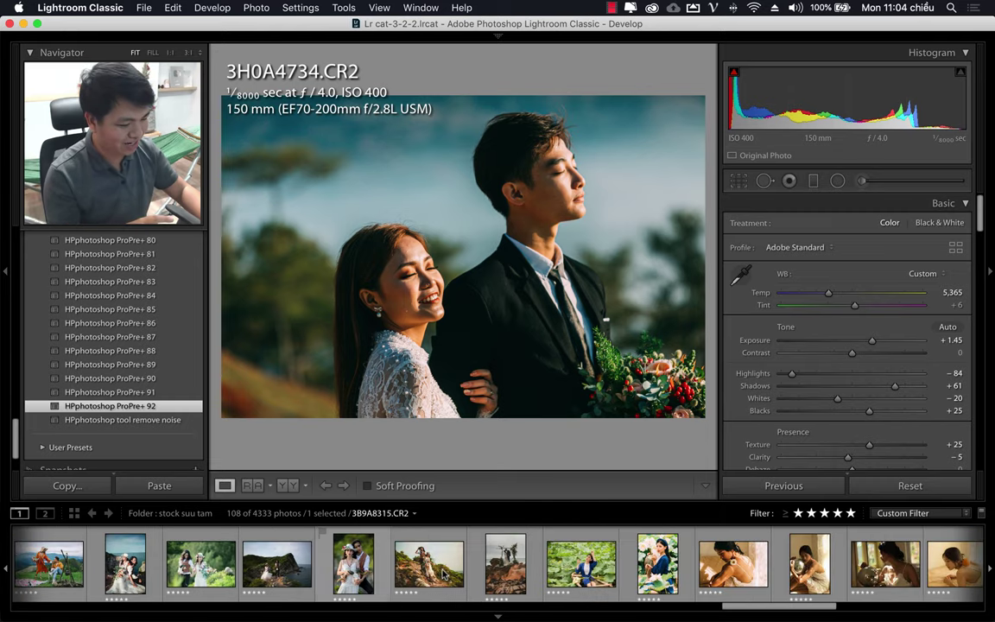
{"action": "scroll", "coordinate": [443, 574], "scroll_direction": "down", "scroll_amount": 2}
{"action": "scroll", "coordinate": [443, 574], "scroll_direction": "down", "scroll_amount": 2}
{"action": "scroll", "coordinate": [443, 574], "scroll_direction": "down", "scroll_amount": 2}
{"action": "scroll", "coordinate": [443, 574], "scroll_direction": "down", "scroll_amount": 2}
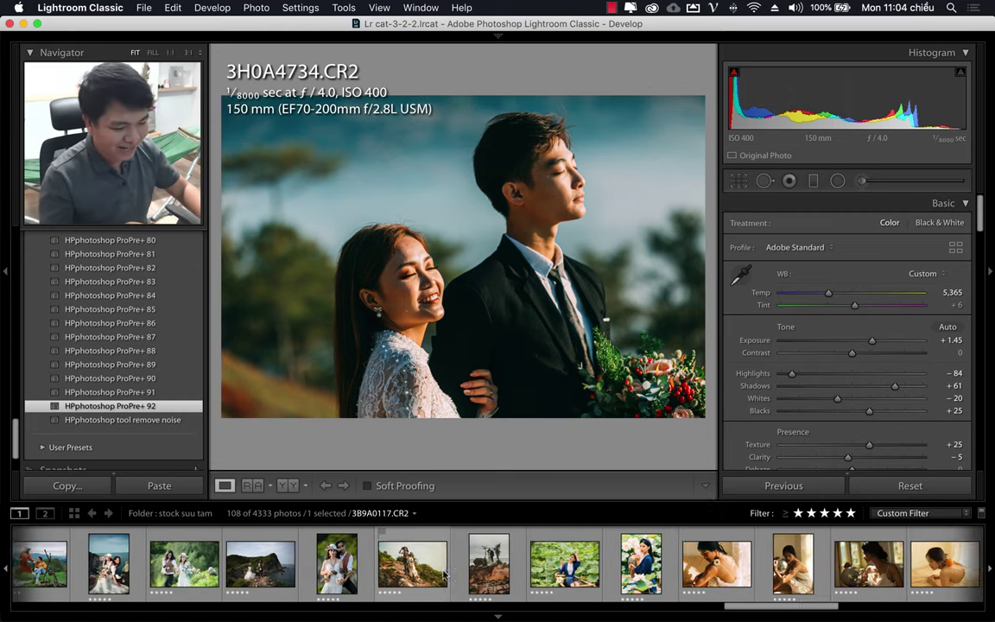
{"action": "scroll", "coordinate": [443, 574], "scroll_direction": "down", "scroll_amount": 2}
{"action": "scroll", "coordinate": [443, 574], "scroll_direction": "down", "scroll_amount": 2}
{"action": "scroll", "coordinate": [444, 574], "scroll_direction": "down", "scroll_amount": 2}
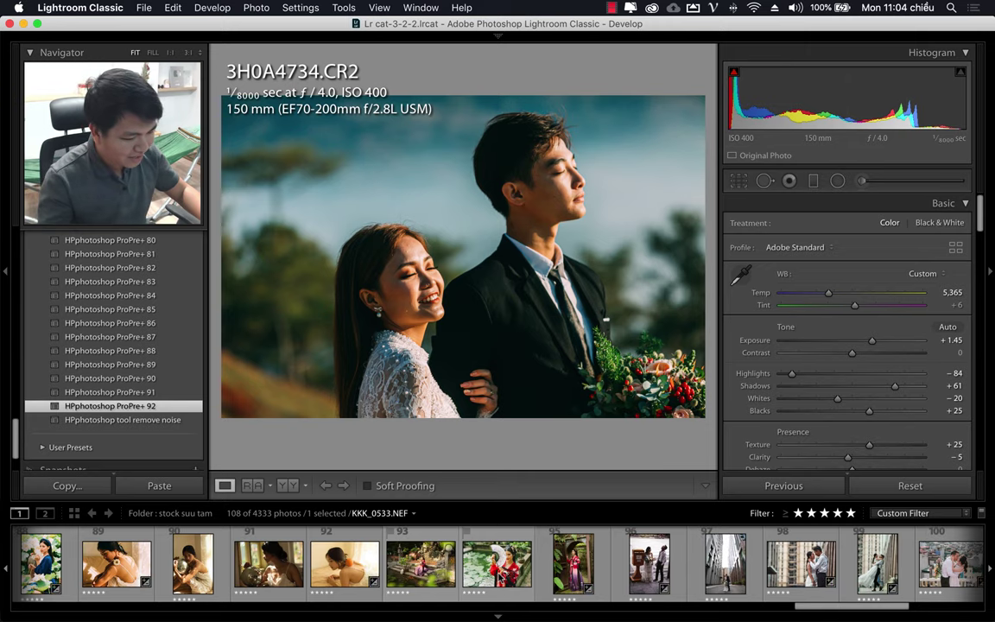
{"action": "left_click", "coordinate": [474, 525]}
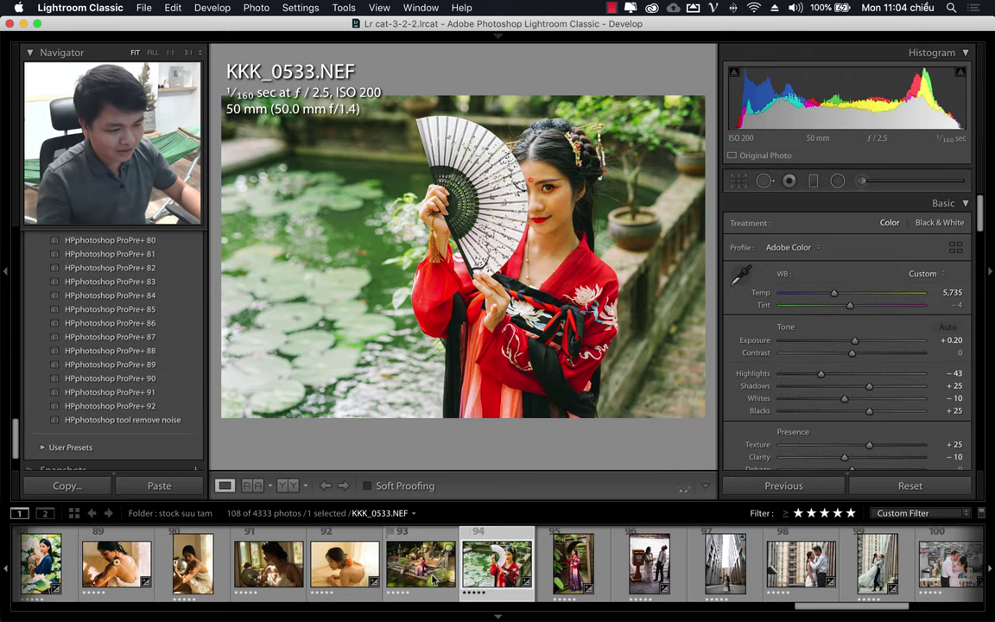
{"action": "left_click", "coordinate": [434, 570]}
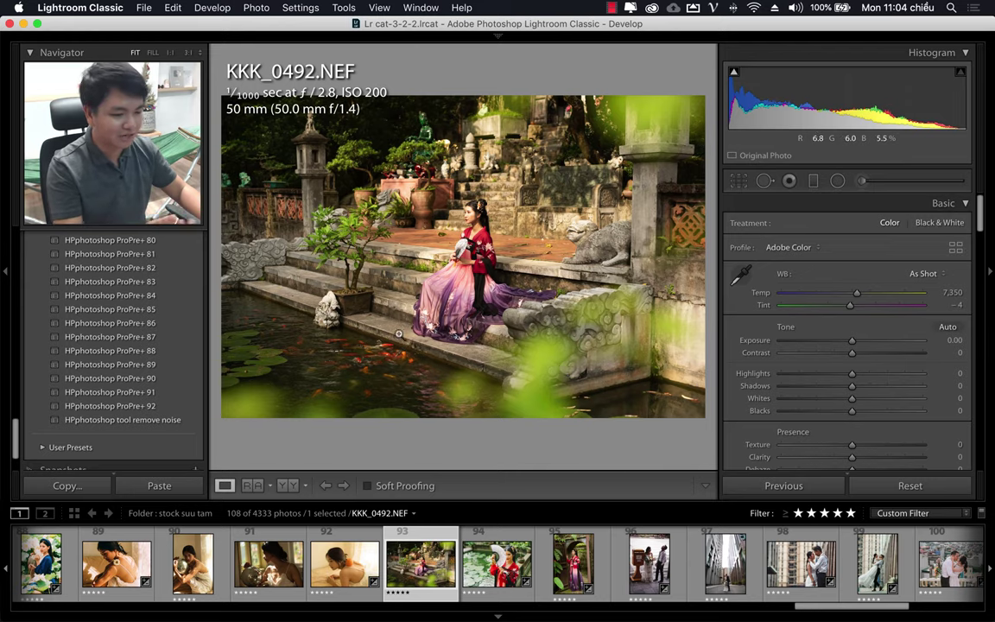
Apply ProPre+ 92, set Exposure +0.20 and Shadows +57, and compare before/after
{"action": "left_click", "coordinate": [129, 406]}
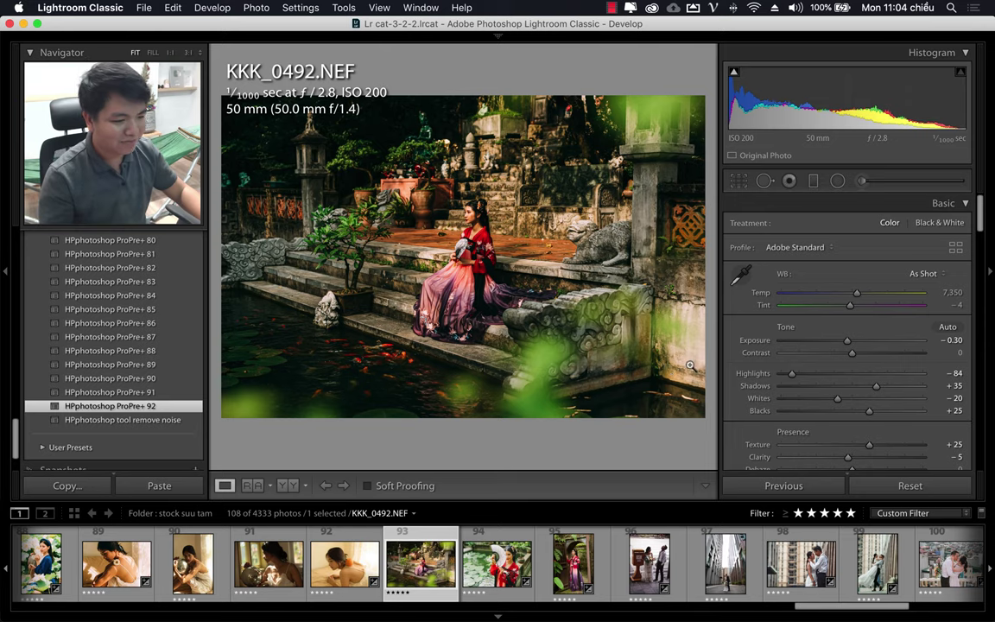
{"action": "mouse_move", "coordinate": [849, 342]}
{"action": "left_mouse_down"}
{"action": "mouse_move", "coordinate": [858, 341]}
{"action": "mouse_move", "coordinate": [838, 354]}
{"action": "left_mouse_up"}
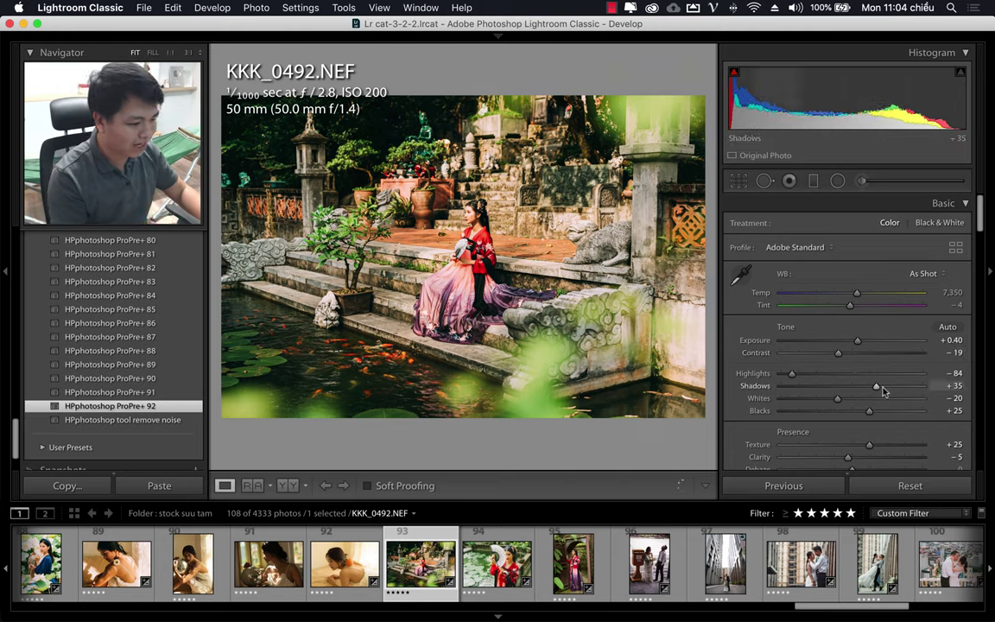
{"action": "left_click_drag", "start_coordinate": [876, 388], "coordinate": [892, 388]}
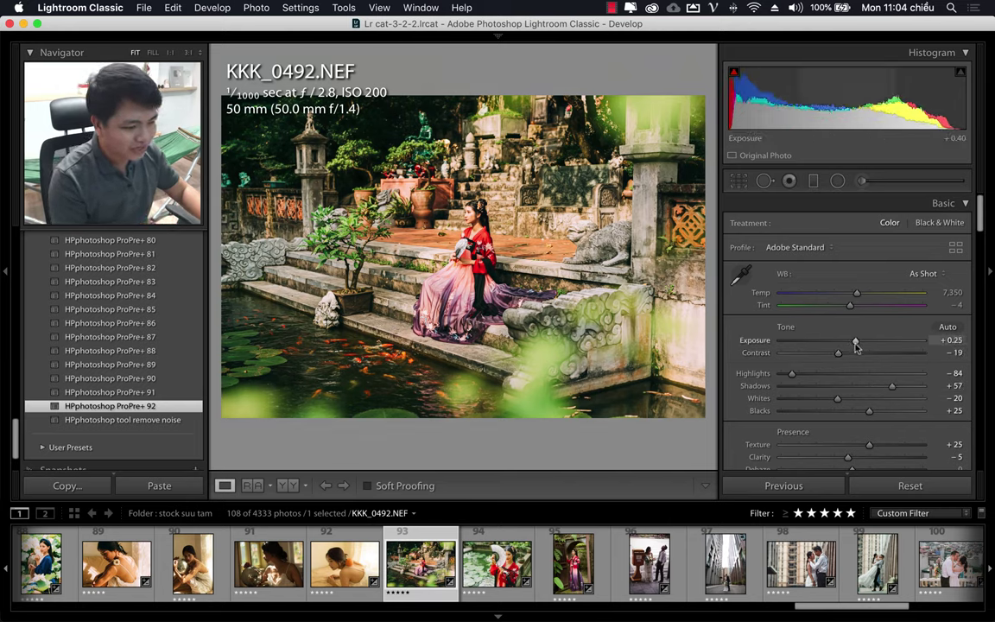
{"action": "left_click_drag", "start_coordinate": [857, 342], "coordinate": [856, 343]}
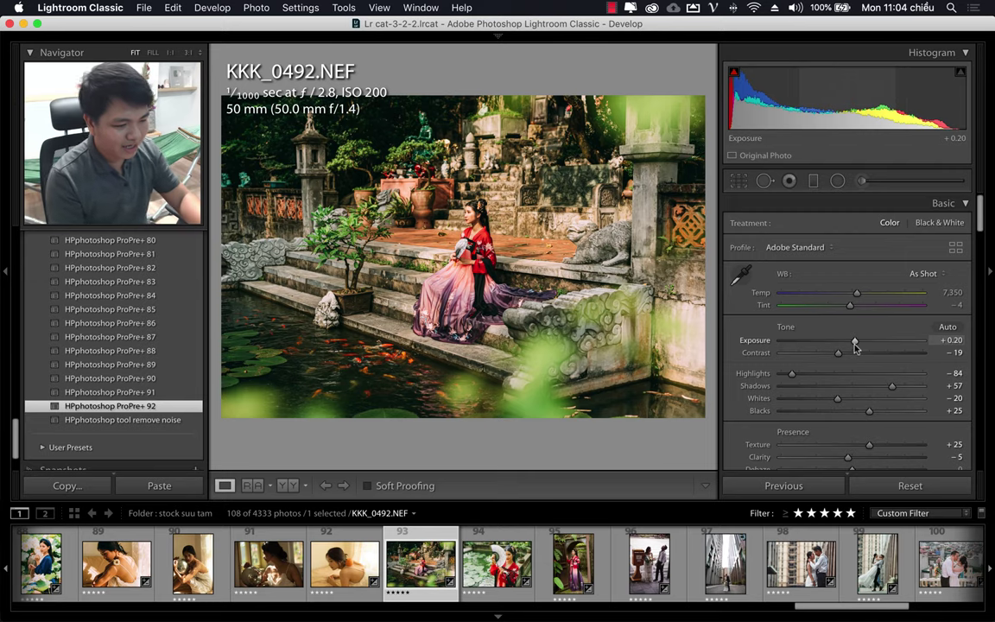
{"action": "key", "text": "backslash"}
{"action": "key", "text": "backslash"}
{"action": "key", "text": "backslash"}
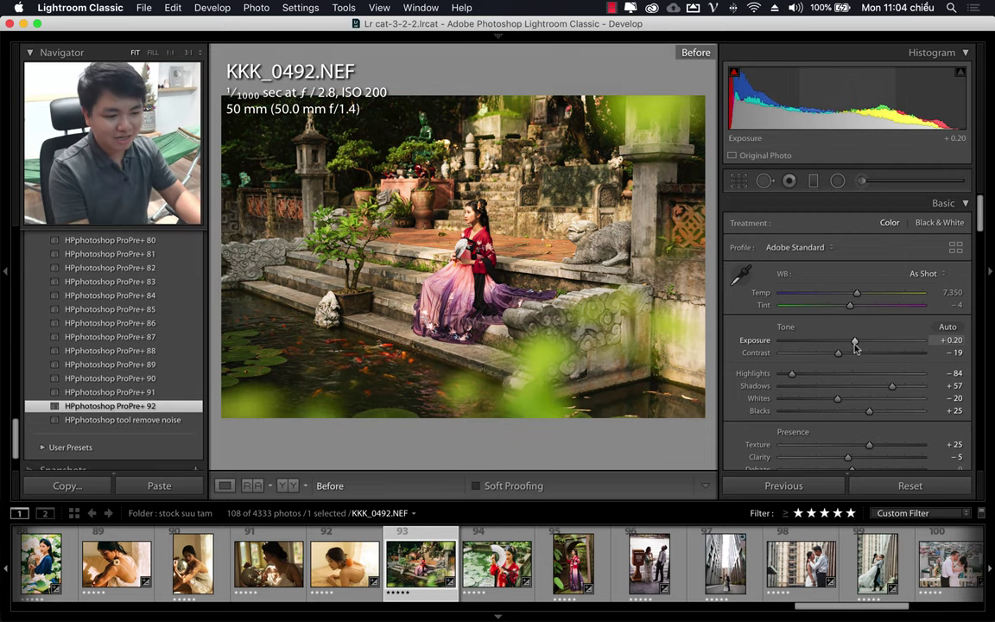
{"action": "key", "text": "backslash"}
{"action": "key", "text": "backslash"}
{"action": "key", "text": "backslash"}
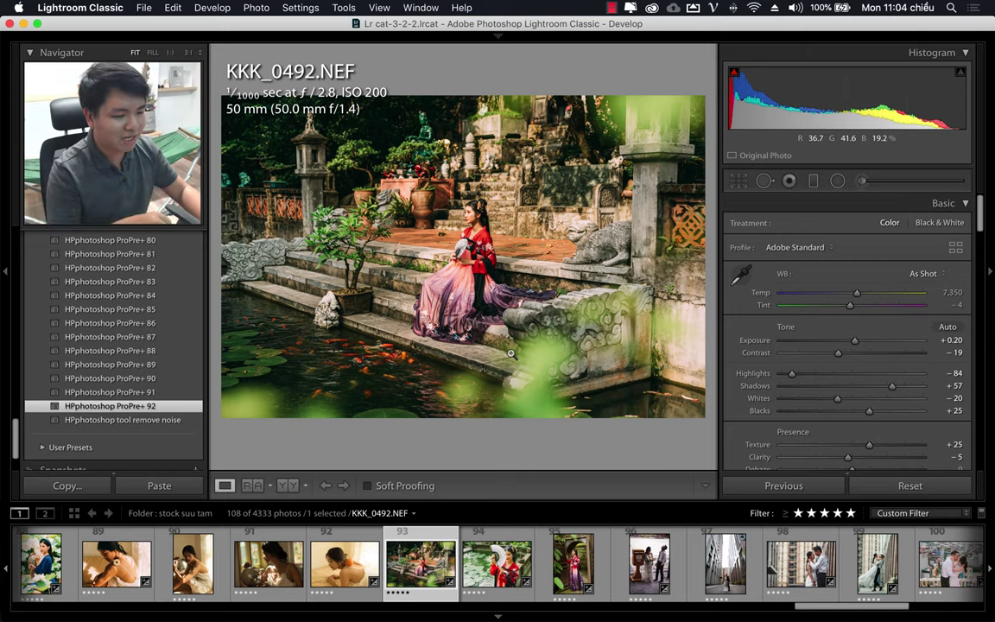
Apply ProPre+ 92 to KKK_0625.NEF, then reopen thumbnail 71, 3H0A4734.CR2
{"action": "left_click", "coordinate": [546, 567]}
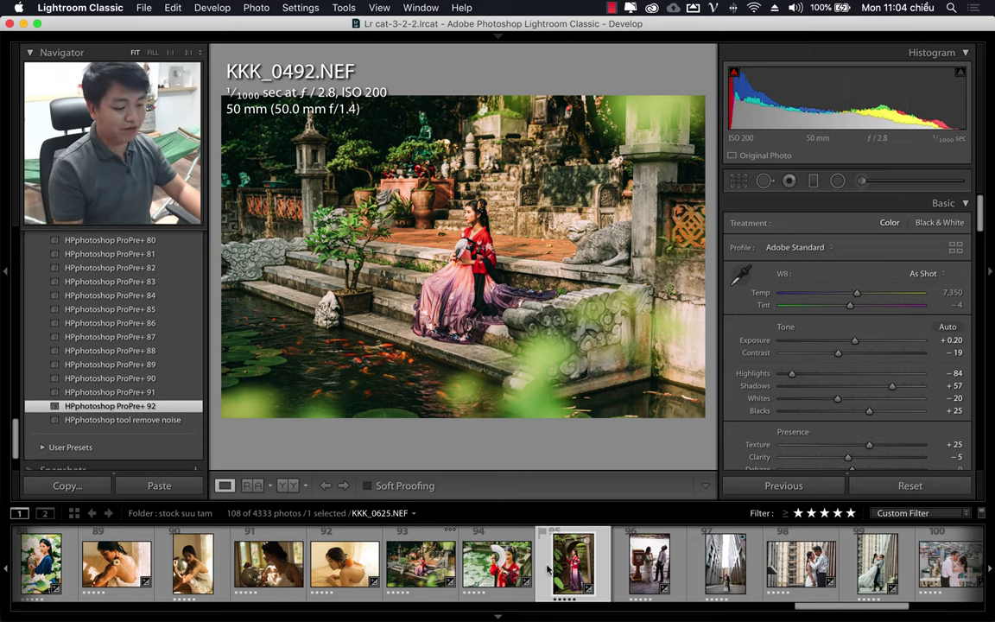
{"action": "left_click", "coordinate": [138, 408]}
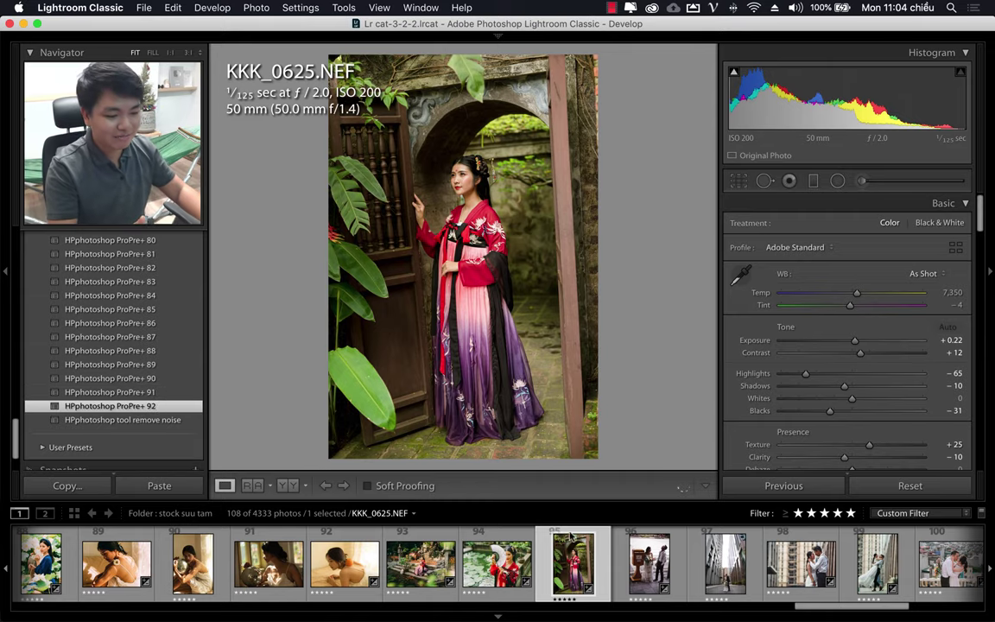
{"action": "left_click", "coordinate": [733, 607]}
{"action": "left_click_drag", "start_coordinate": [767, 610], "coordinate": [644, 608]}
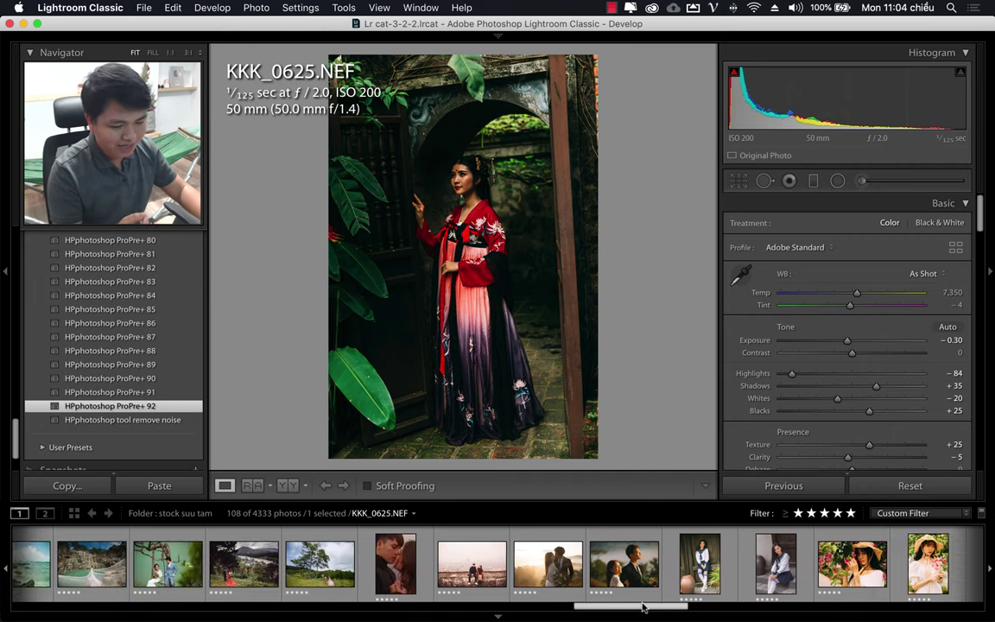
{"action": "left_click", "coordinate": [697, 584]}
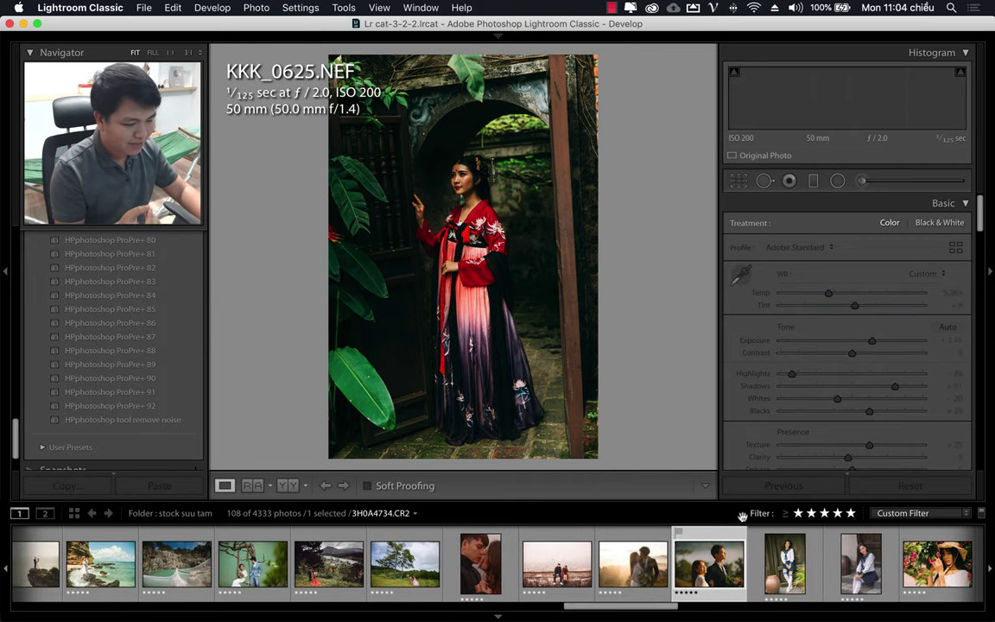
Reset the photo, apply ProPre+ 91, and set Temp 5,466 and Exposure +0.40
{"action": "left_click", "coordinate": [921, 487]}
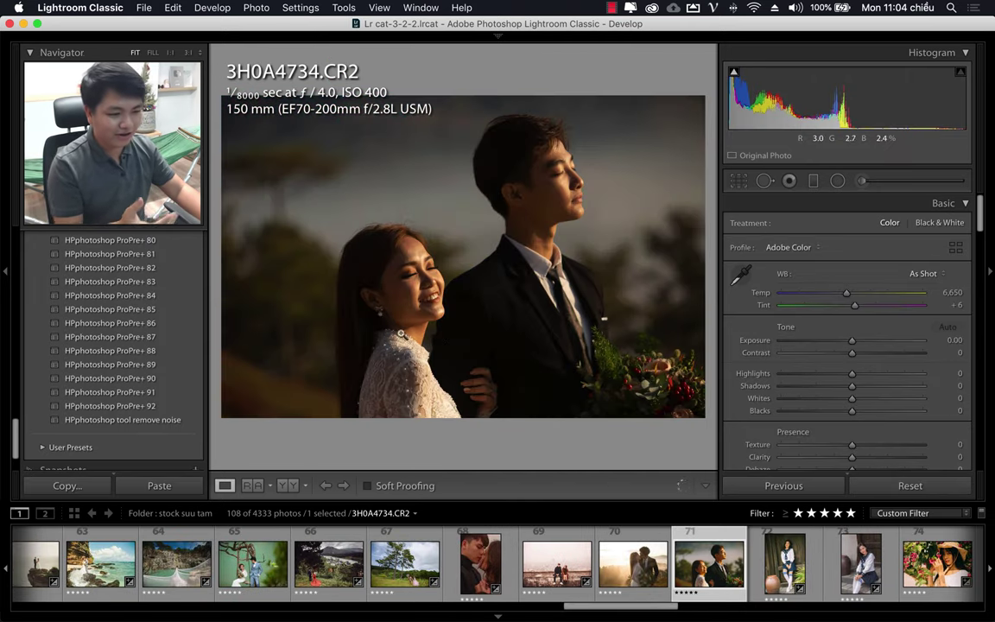
{"action": "left_click", "coordinate": [148, 393]}
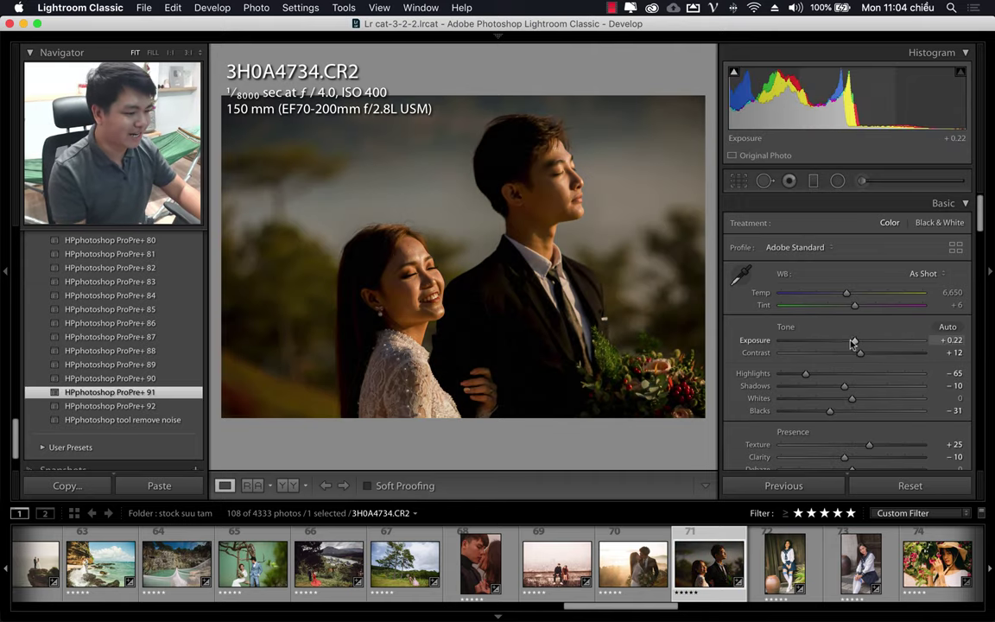
{"action": "left_click_drag", "start_coordinate": [853, 343], "coordinate": [859, 341]}
{"action": "left_click_drag", "start_coordinate": [846, 294], "coordinate": [830, 296]}
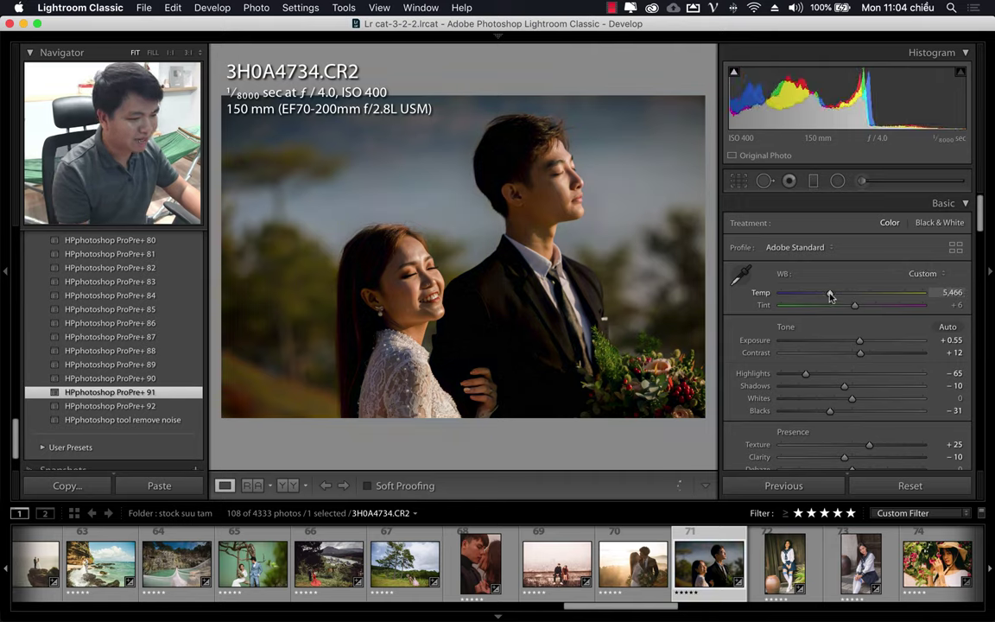
{"action": "left_click_drag", "start_coordinate": [861, 341], "coordinate": [859, 343]}
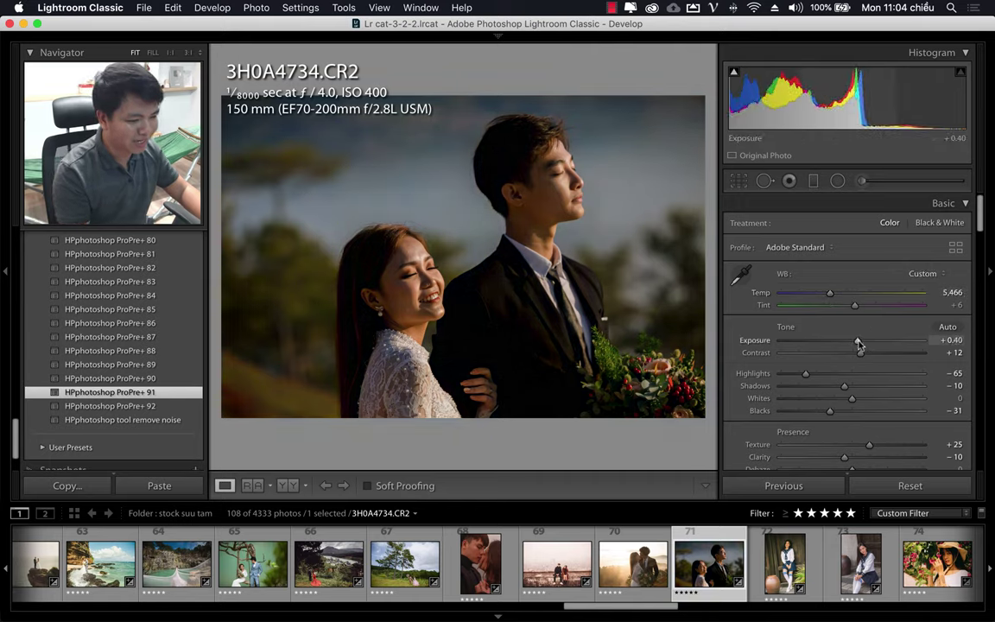
Compare before/after, then lift Shadows from −10 to +51
{"action": "key", "text": "backslash"}
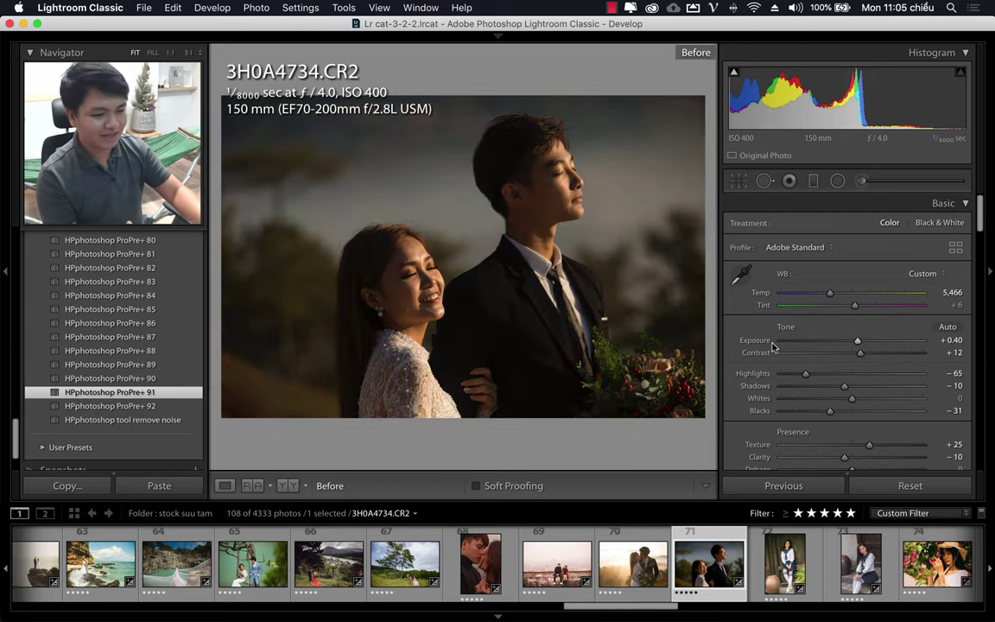
{"action": "key", "text": "backslash"}
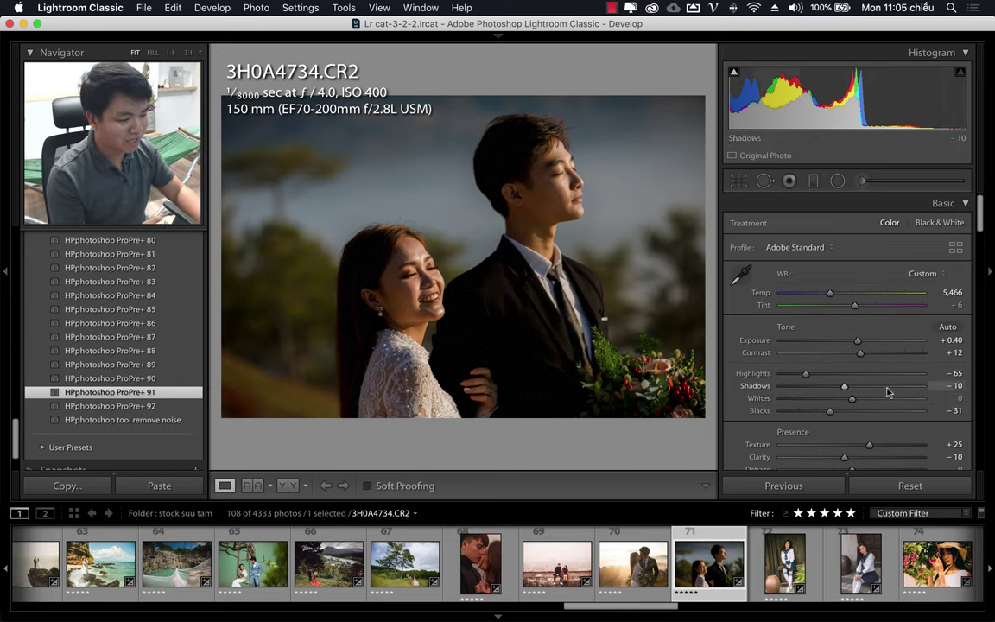
{"action": "left_click", "coordinate": [888, 389]}
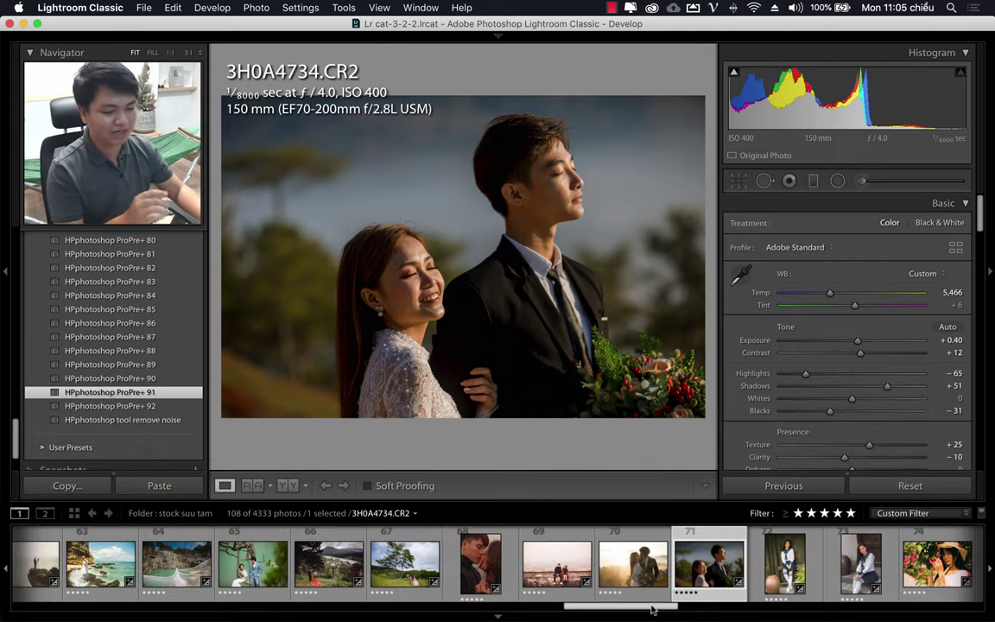
Collapse the ProPreset by HPphotoshop group and expand LightPreset by HPphotoshop
{"action": "scroll", "coordinate": [14, 409], "scroll_direction": "up", "scroll_amount": 5}
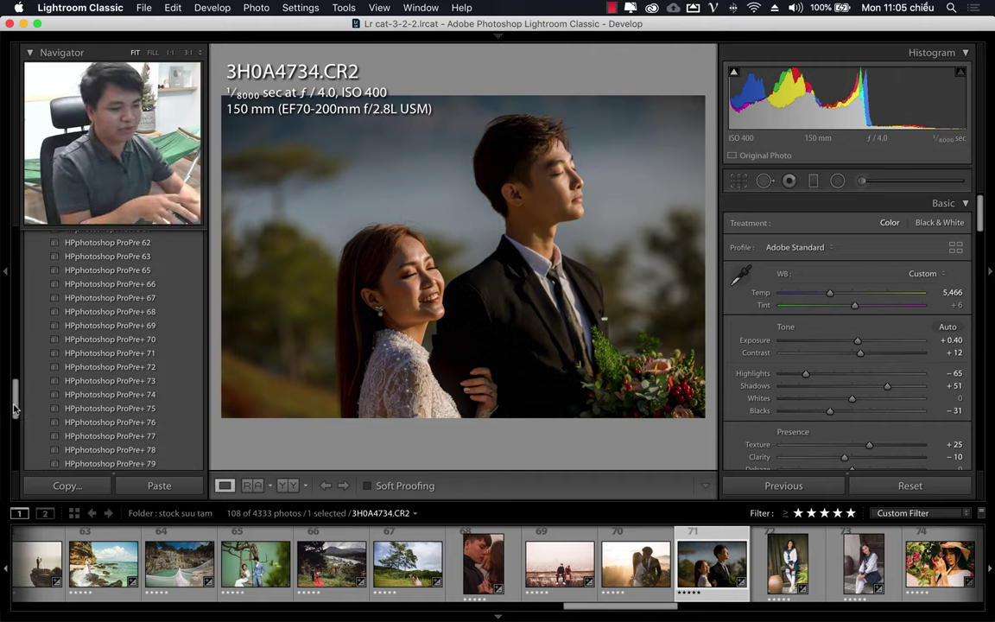
{"action": "scroll", "coordinate": [14, 407], "scroll_direction": "up", "scroll_amount": 10}
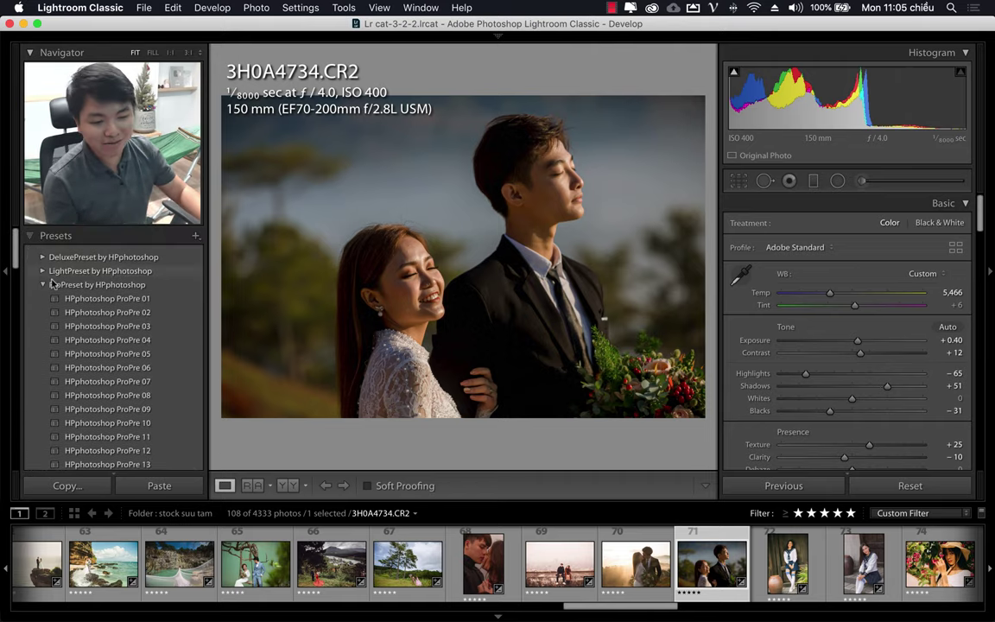
{"action": "left_click", "coordinate": [44, 285]}
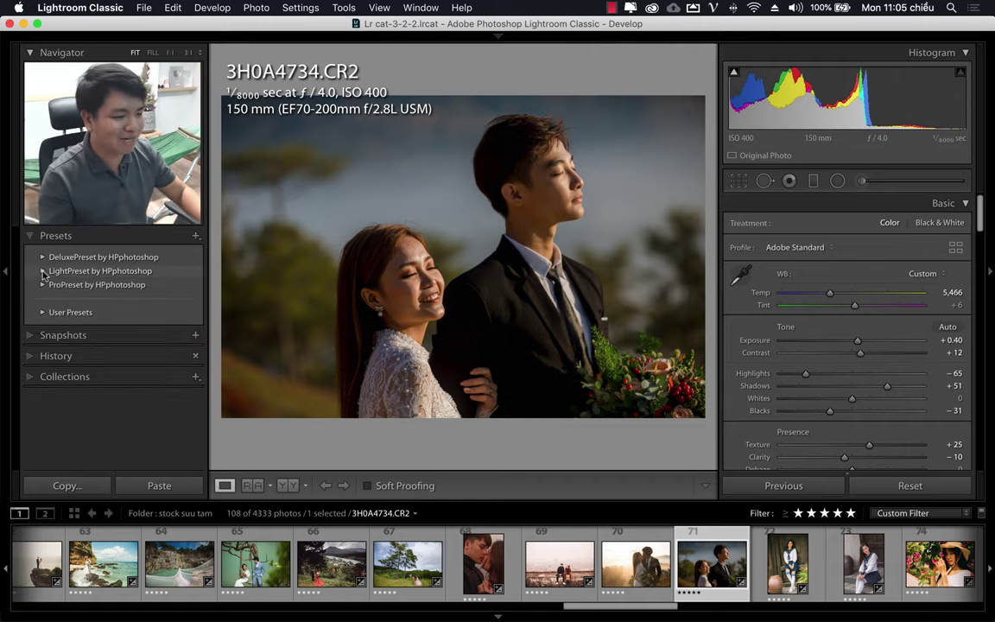
{"action": "left_click", "coordinate": [43, 272]}
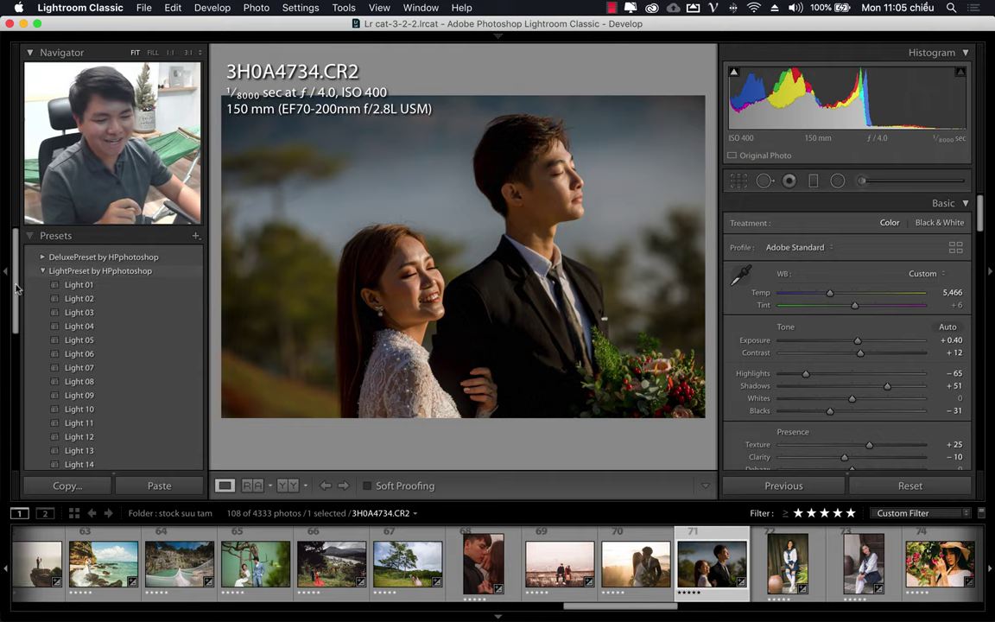
{"action": "left_click_drag", "start_coordinate": [16, 290], "coordinate": [11, 404]}
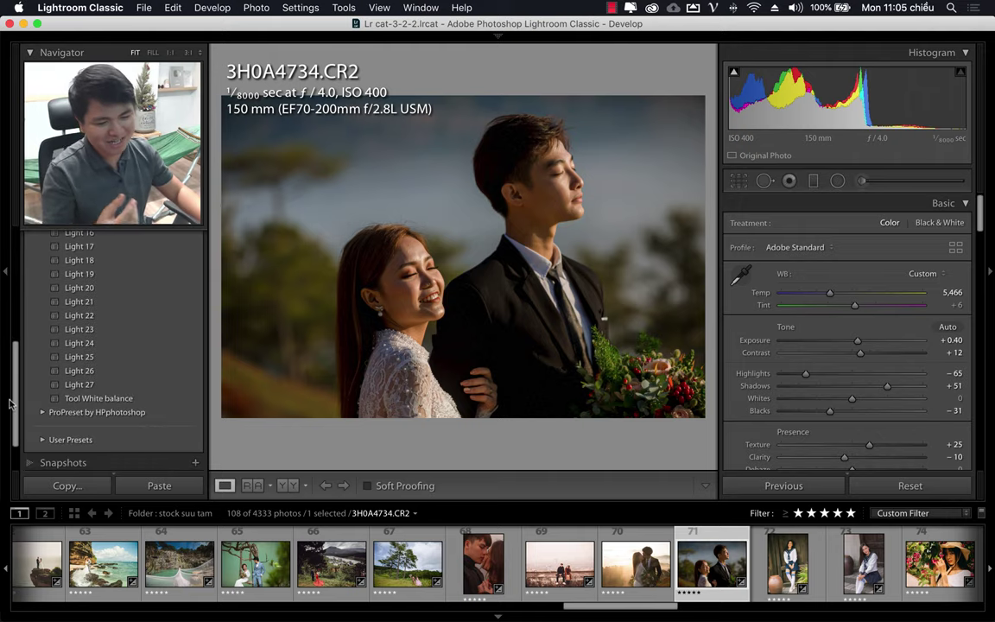
Reset 3H0A4734.CR2 to defaults: Adobe Color, As Shot Temp 6,650, Exposure 0.00
{"action": "mouse_move", "coordinate": [605, 606]}
{"action": "left_mouse_down"}
{"action": "mouse_move", "coordinate": [677, 606]}
{"action": "mouse_move", "coordinate": [662, 606]}
{"action": "left_mouse_up"}
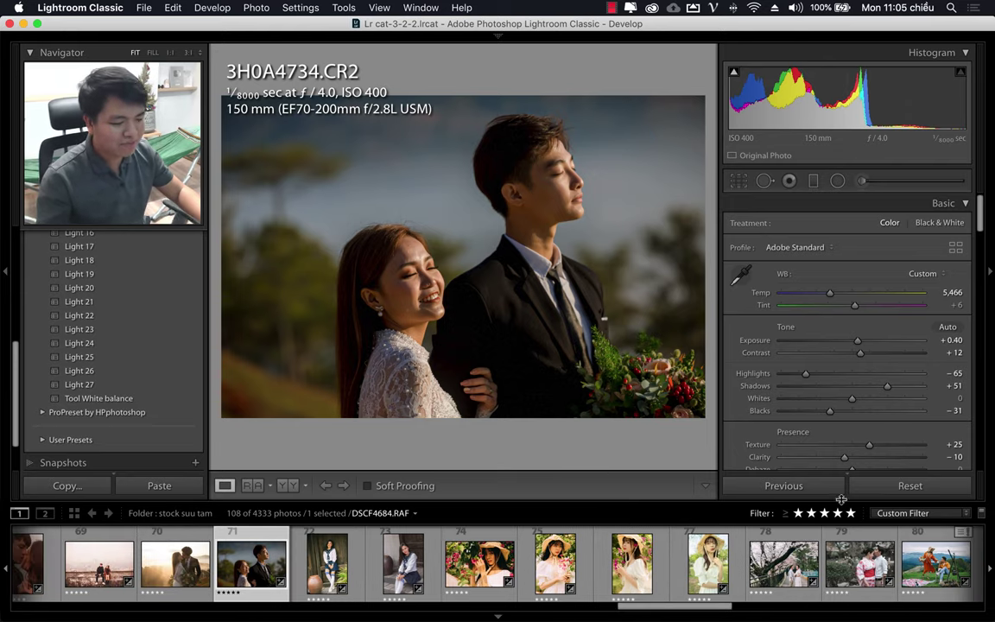
{"action": "left_click", "coordinate": [890, 487]}
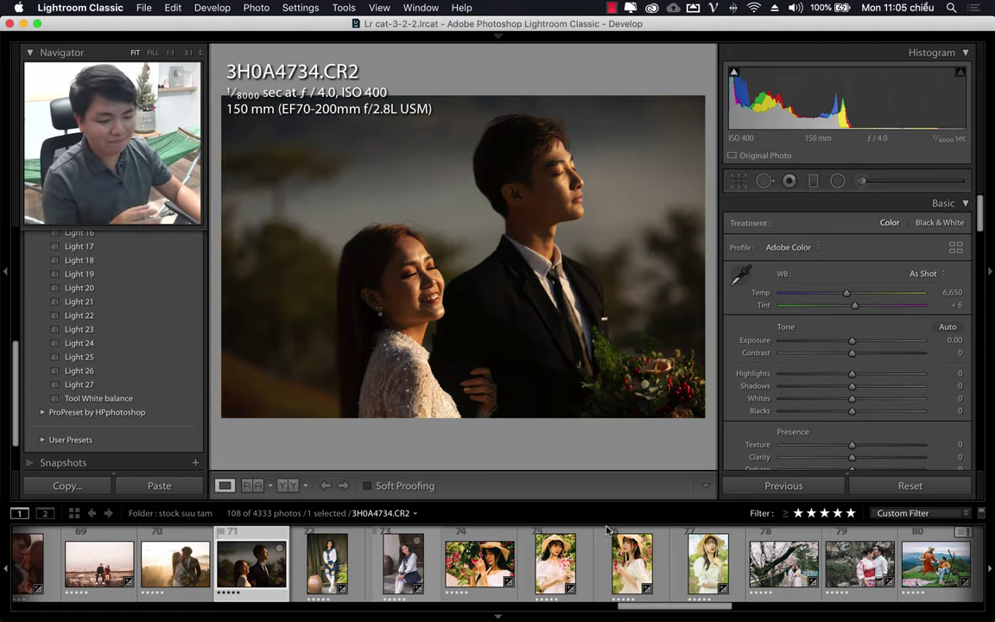
{"action": "left_click_drag", "start_coordinate": [695, 610], "coordinate": [898, 607]}
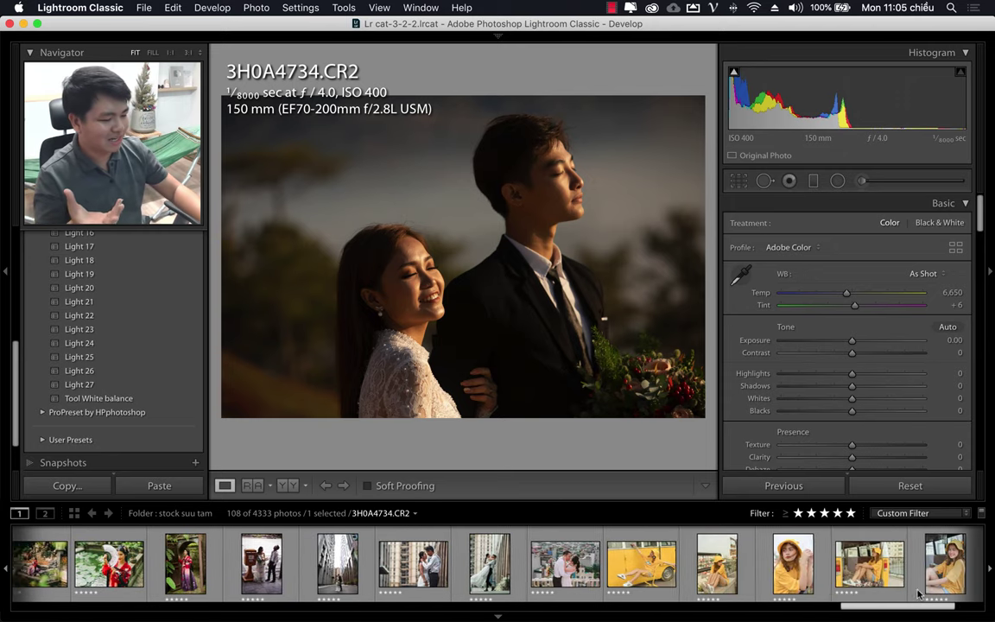
Open KKK01879.ARW, reset it, and apply Light 26 (Temp 7,069, Exposure −0.50, Shadows +51)
{"action": "left_click", "coordinate": [605, 566]}
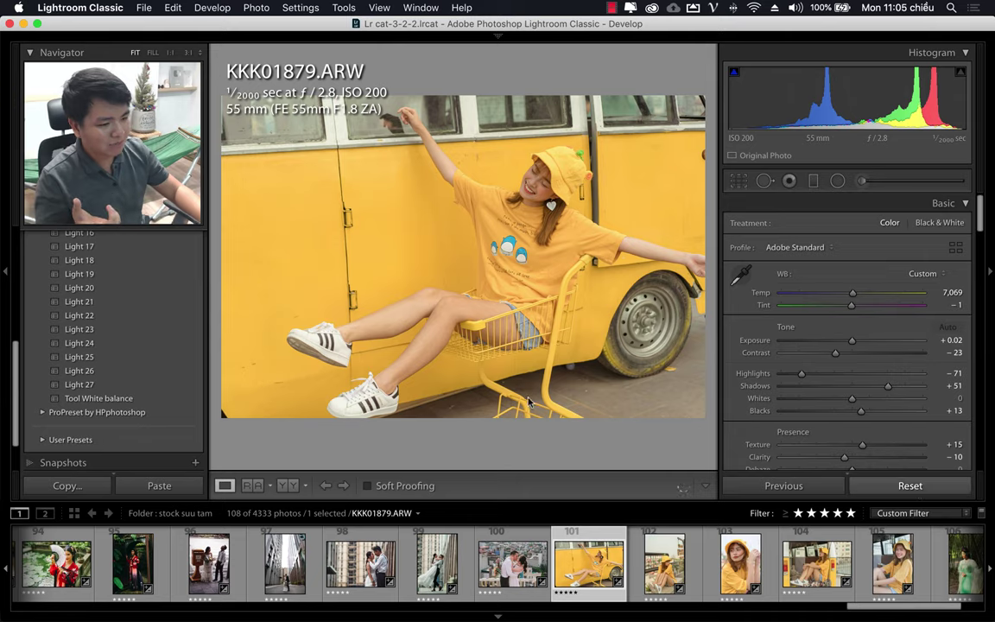
{"action": "key", "text": "super+shift+r"}
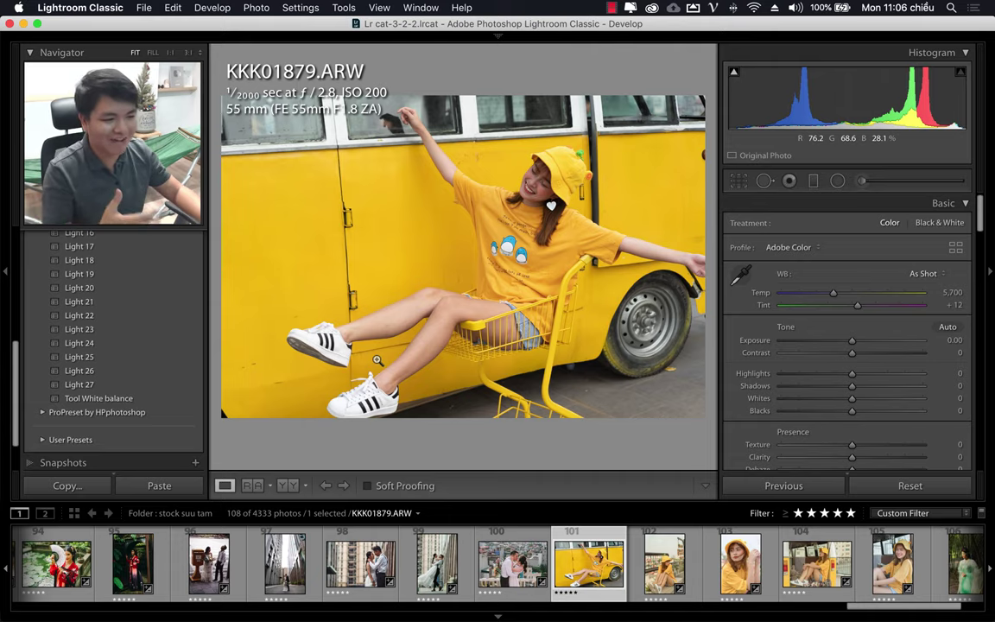
{"action": "left_click", "coordinate": [79, 371]}
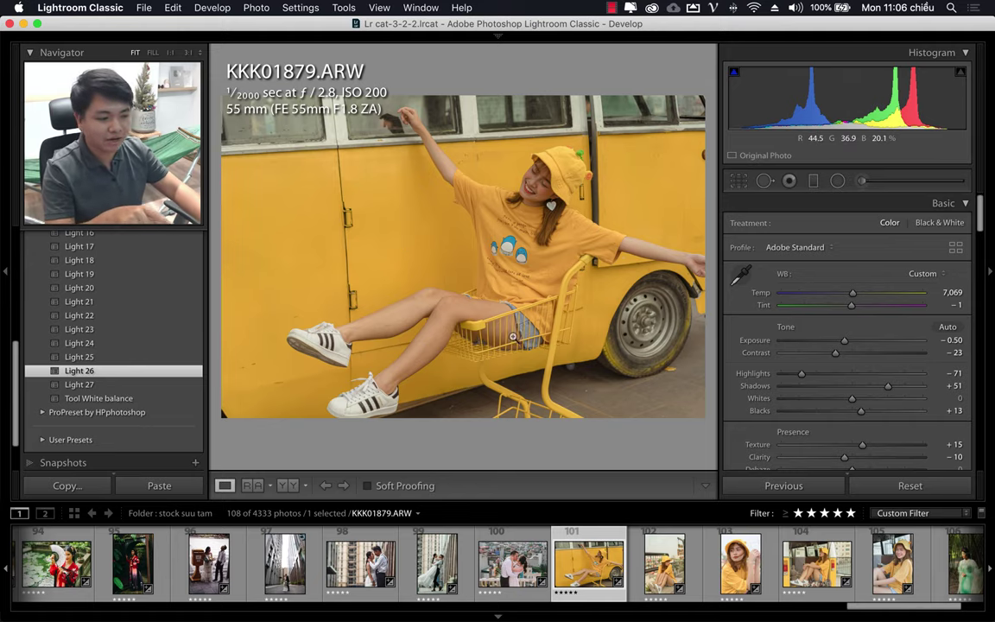
{"action": "scroll", "coordinate": [800, 557], "scroll_direction": "down", "scroll_amount": 3}
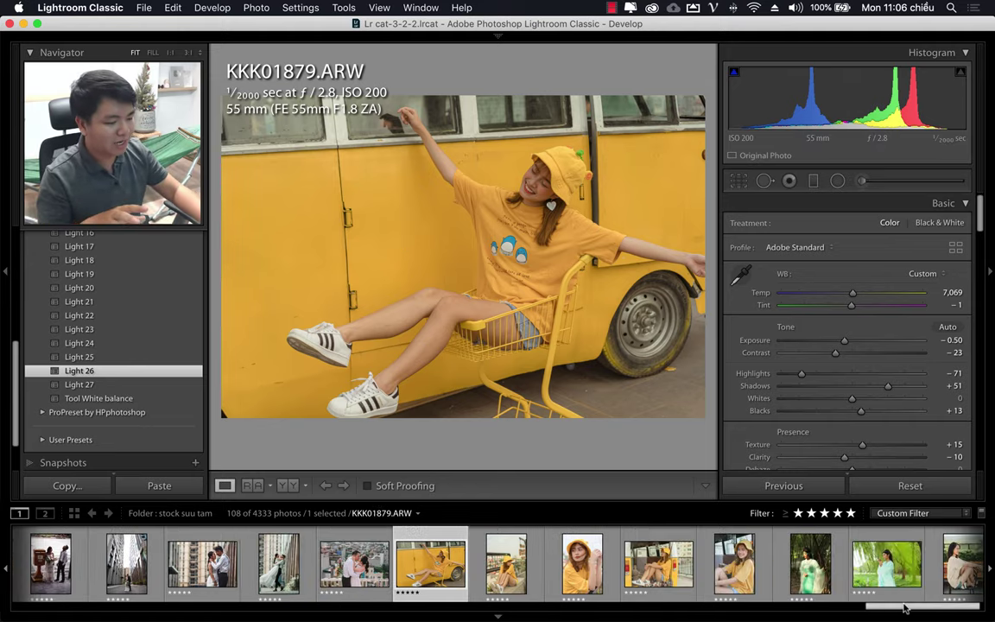
Reset the yellow bus photo, cool Temp to about 5,651, then advance to KKK07361.ARW
{"action": "left_click", "coordinate": [868, 563]}
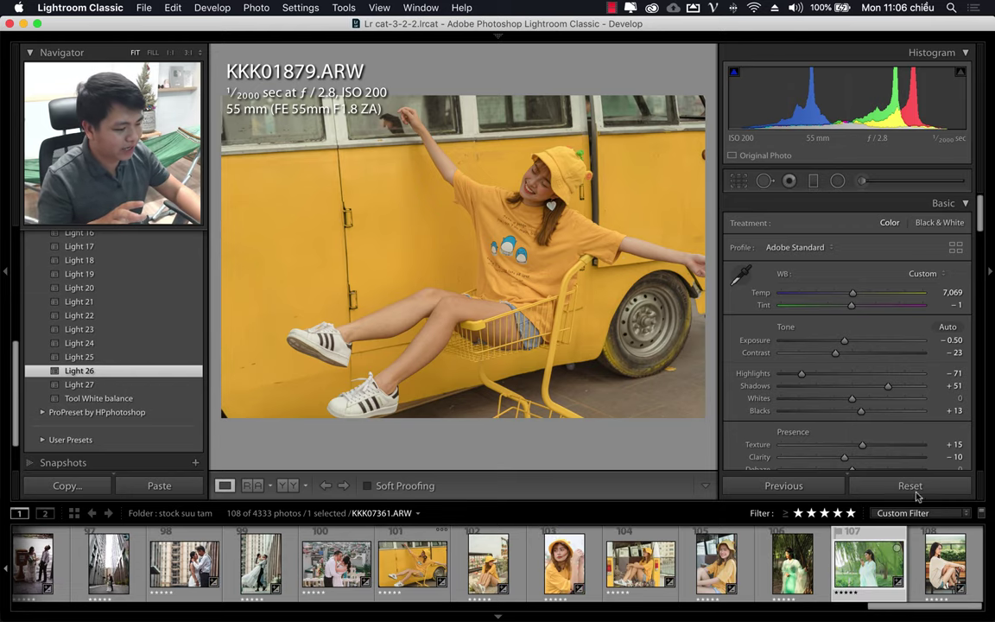
{"action": "left_click", "coordinate": [918, 488]}
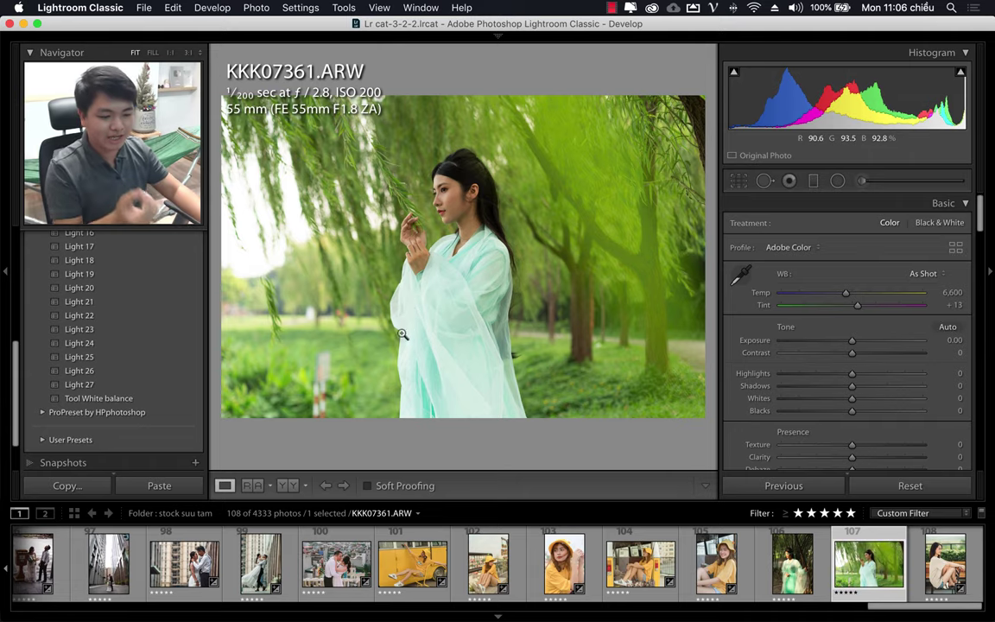
{"action": "left_click", "coordinate": [407, 561]}
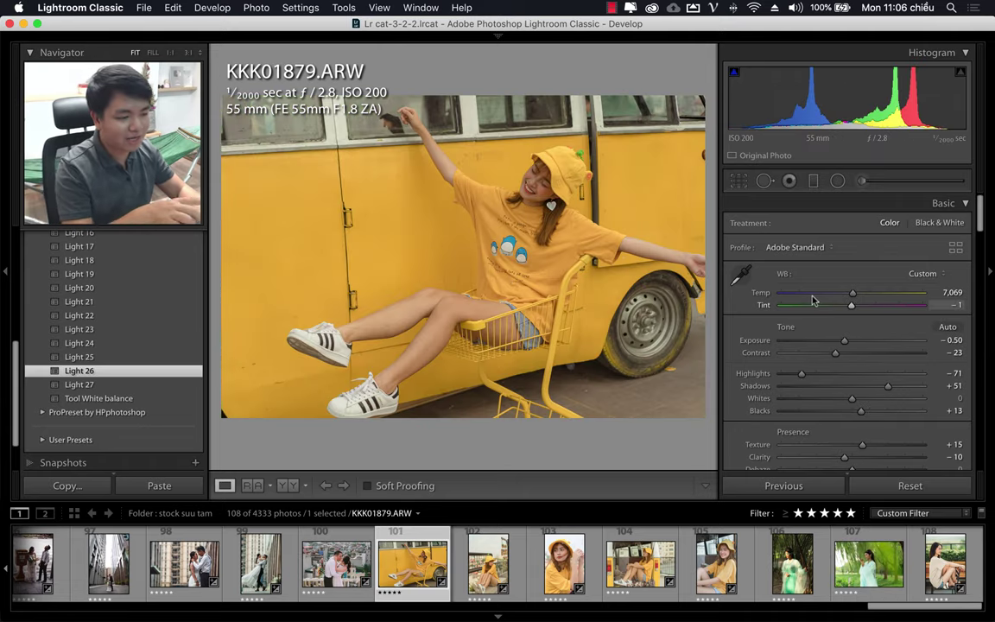
{"action": "left_click", "coordinate": [911, 487]}
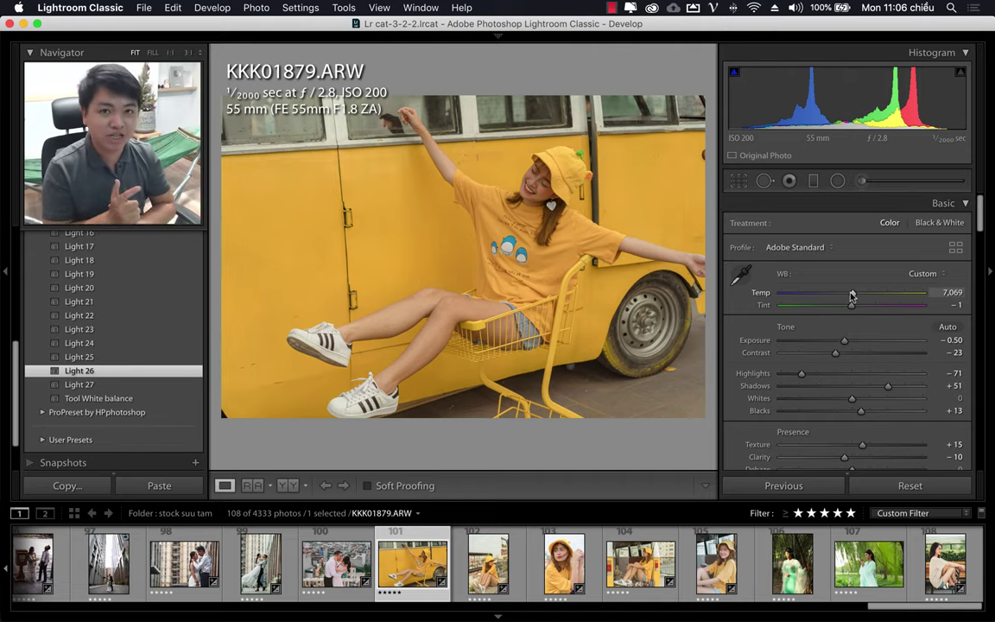
{"action": "left_click_drag", "start_coordinate": [852, 295], "coordinate": [833, 293]}
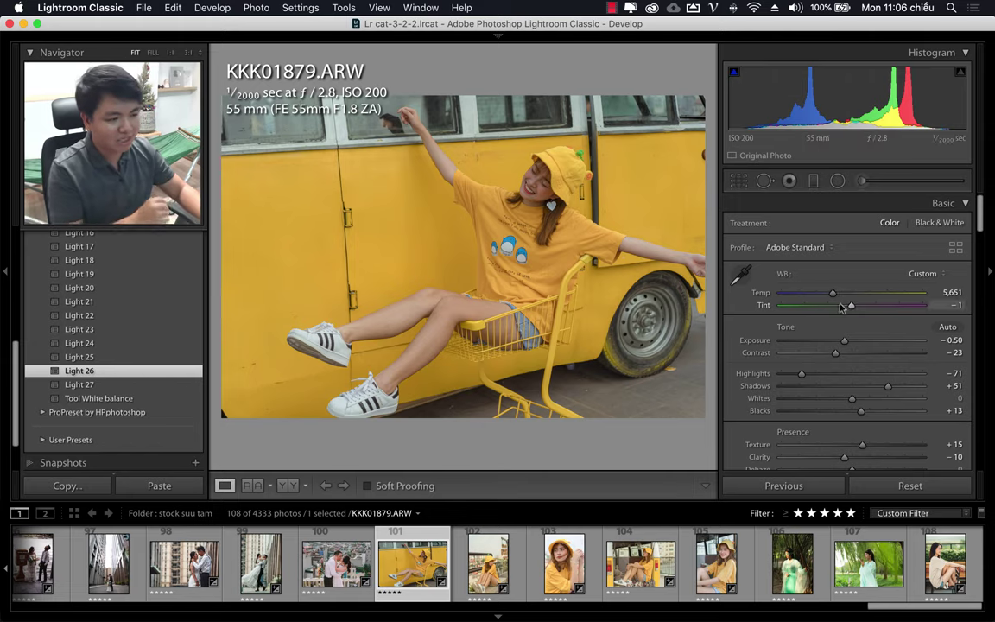
{"action": "key", "text": "Right"}
{"action": "key", "text": "Right"}
{"action": "key", "text": "Right"}
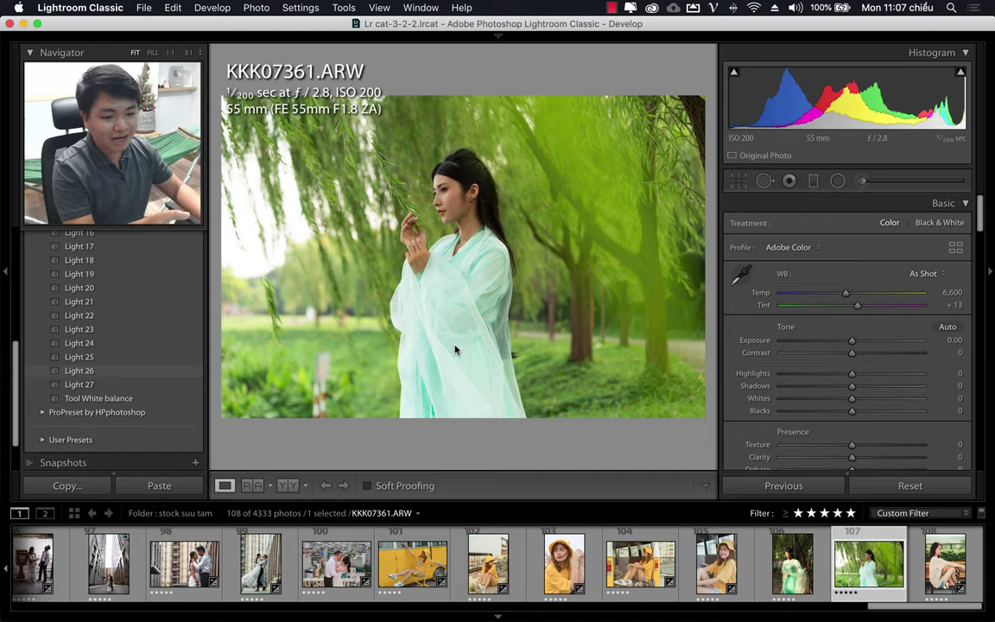
Give the willow portrait the Light 26 look with Temp 5,377 and Exposure +0.35
{"action": "key", "text": "super+z"}
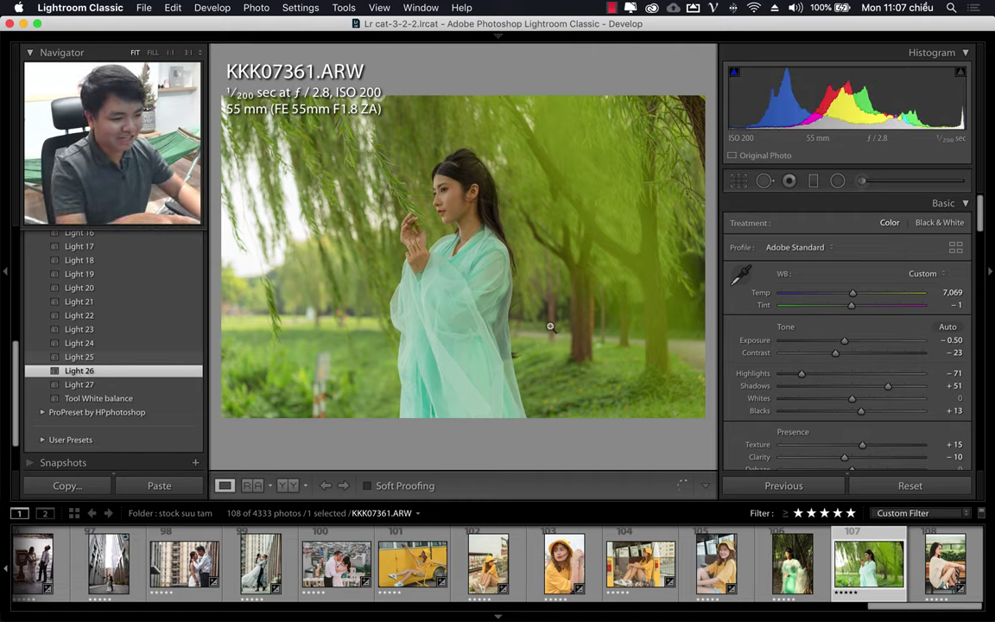
{"action": "left_click_drag", "start_coordinate": [845, 341], "coordinate": [858, 343]}
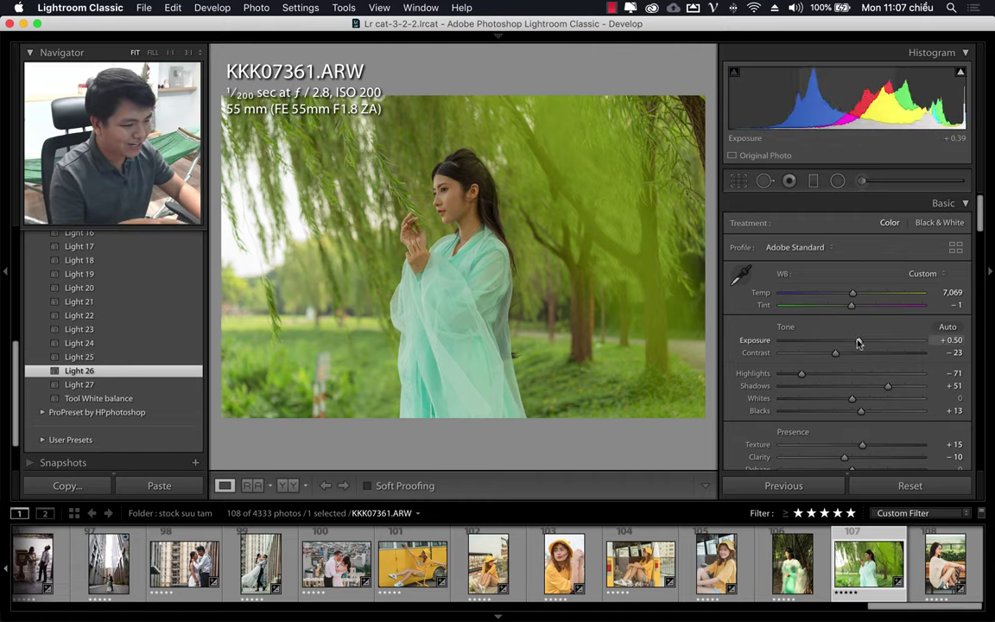
{"action": "left_click_drag", "start_coordinate": [856, 345], "coordinate": [853, 345]}
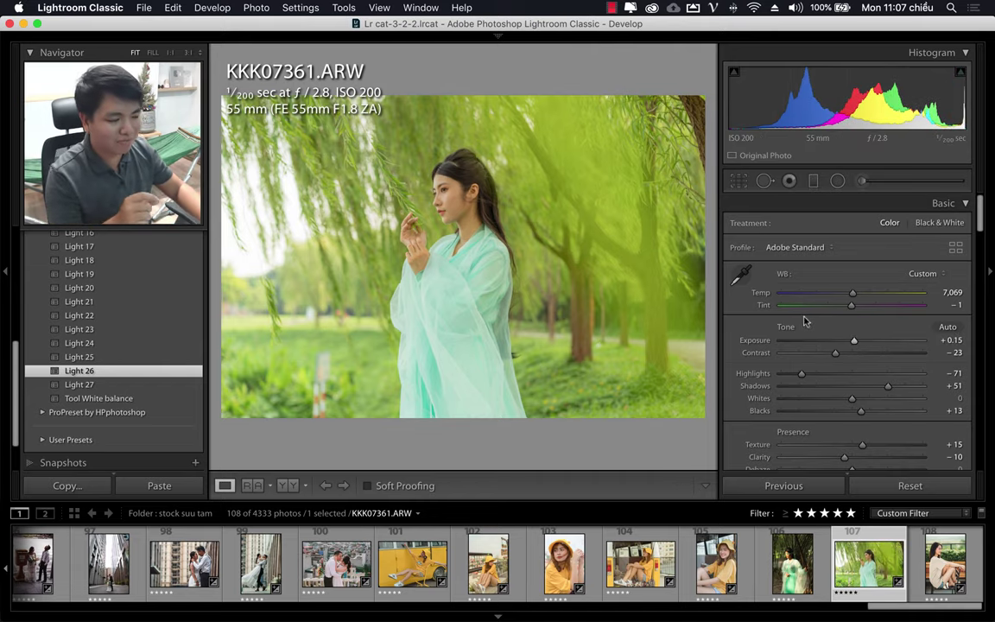
{"action": "left_click_drag", "start_coordinate": [852, 293], "coordinate": [829, 294]}
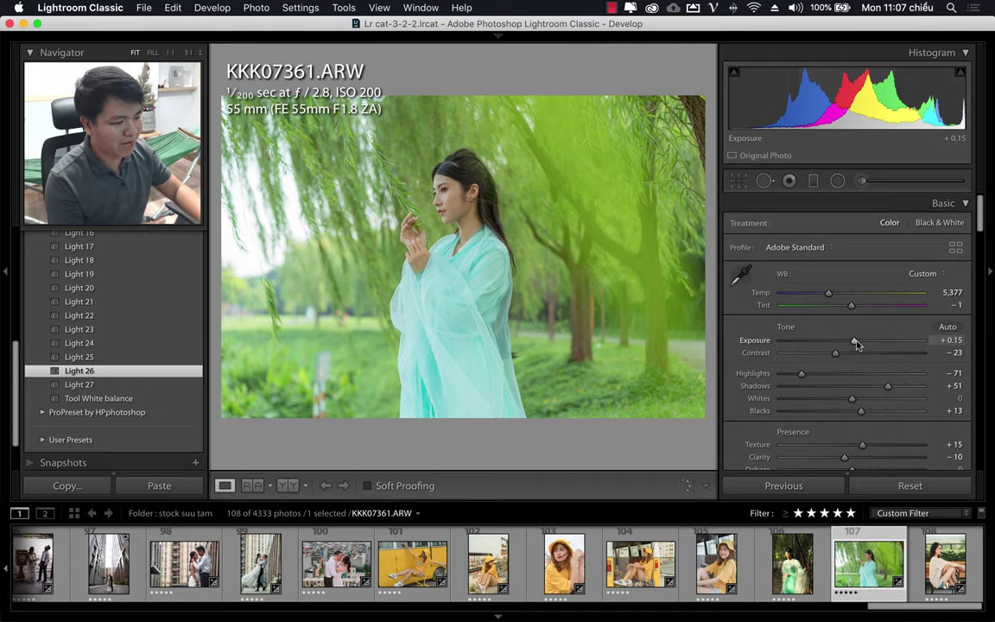
{"action": "left_click_drag", "start_coordinate": [855, 340], "coordinate": [846, 352]}
Toggle Before/After to compare the willow portrait with the unedited original
{"action": "key", "text": "backslash"}
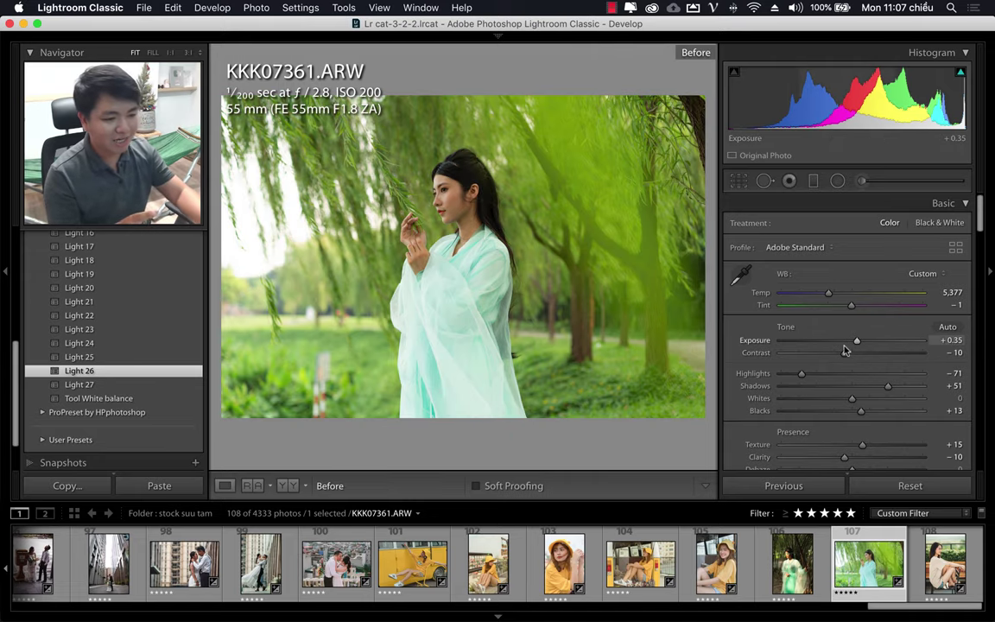
{"action": "key", "text": "backslash"}
{"action": "key", "text": "backslash"}
{"action": "key", "text": "backslash"}
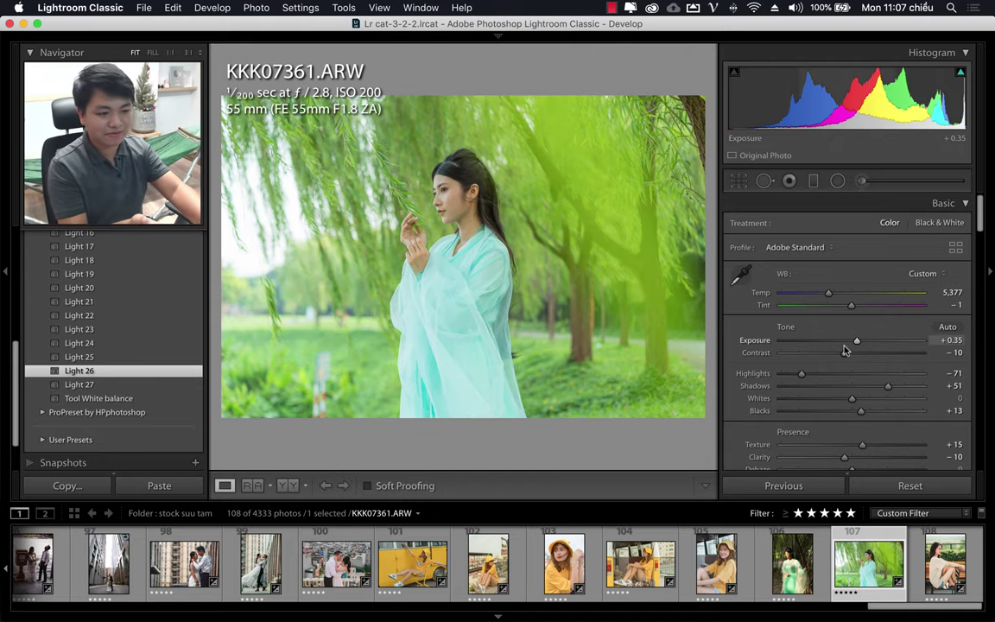
{"action": "key", "text": "backslash"}
{"action": "key", "text": "backslash"}
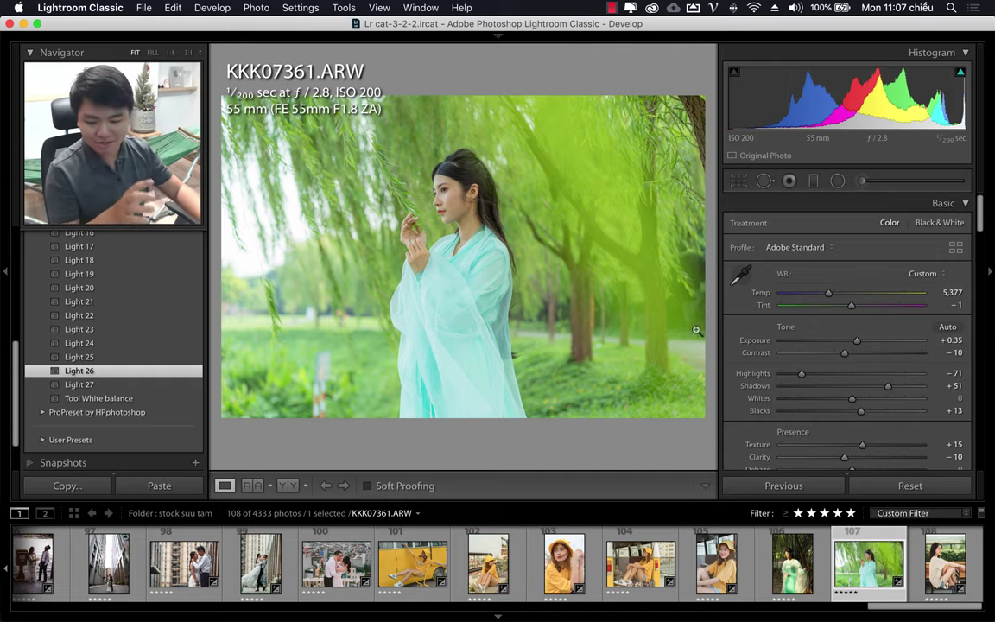
Try Light 27, settle on Light 25 for the willow portrait, then open KKK02154.ARW
{"action": "left_click", "coordinate": [90, 386]}
{"action": "key", "text": "XF86AudioMute"}
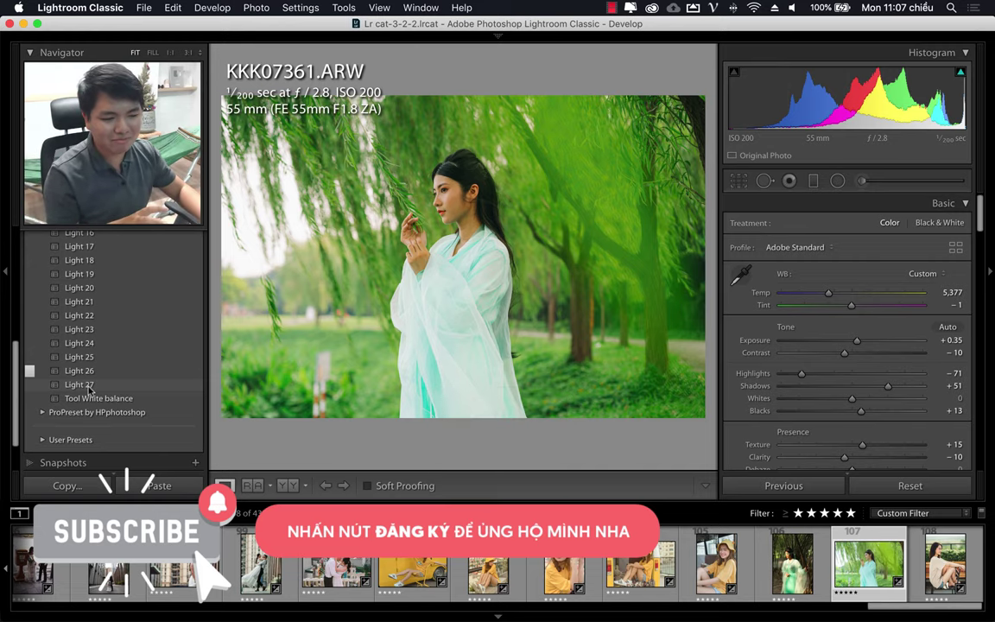
{"action": "left_click", "coordinate": [86, 385]}
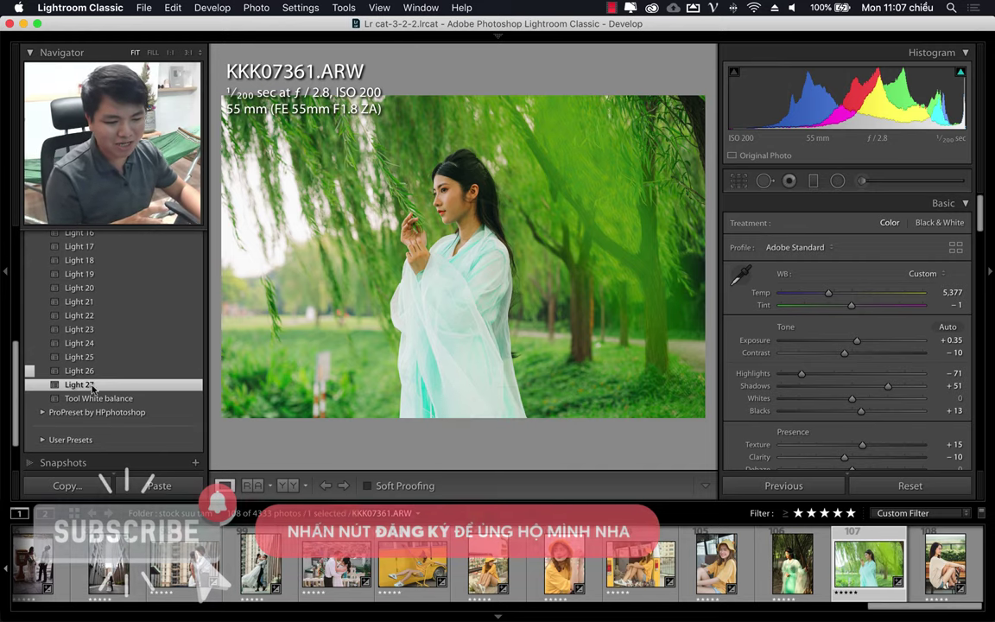
{"action": "left_click", "coordinate": [79, 358]}
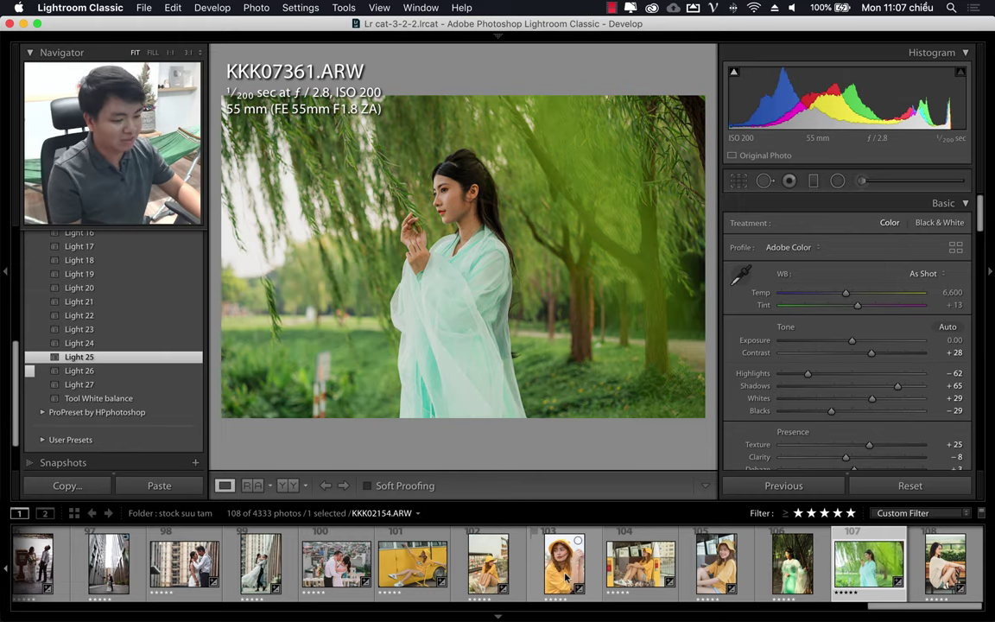
{"action": "left_click", "coordinate": [564, 577]}
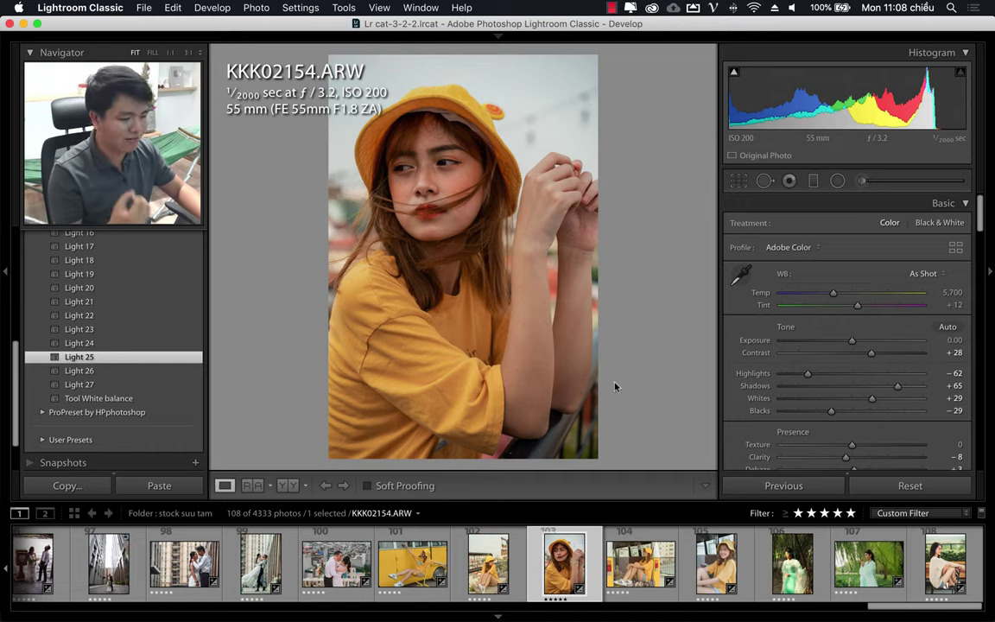
Apply Light 27 to KKK02154.ARW, then find and open the flower-field photo KKK_7149.NEF
{"action": "left_click", "coordinate": [82, 384]}
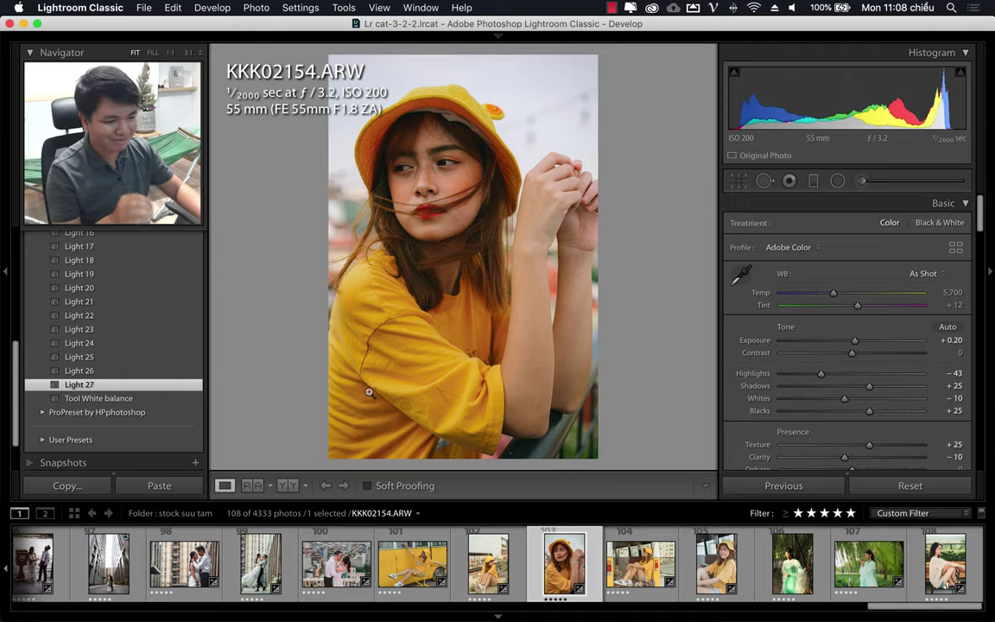
{"action": "scroll", "coordinate": [538, 560], "scroll_direction": "up", "scroll_amount": 5}
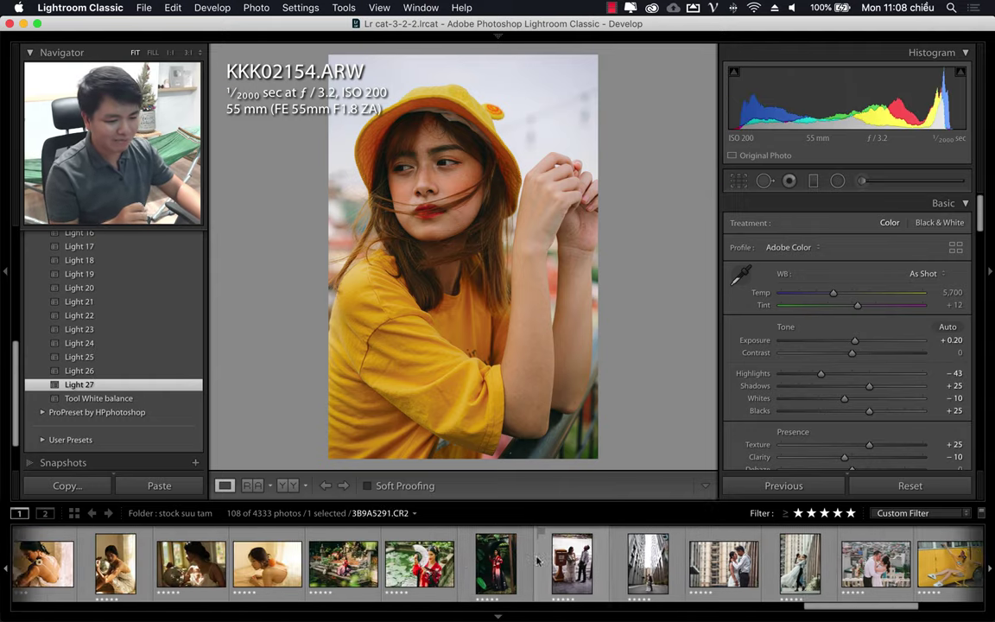
{"action": "scroll", "coordinate": [539, 560], "scroll_direction": "up", "scroll_amount": 5}
{"action": "scroll", "coordinate": [537, 560], "scroll_direction": "up", "scroll_amount": 5}
{"action": "scroll", "coordinate": [537, 560], "scroll_direction": "up", "scroll_amount": 5}
{"action": "scroll", "coordinate": [538, 560], "scroll_direction": "up", "scroll_amount": 5}
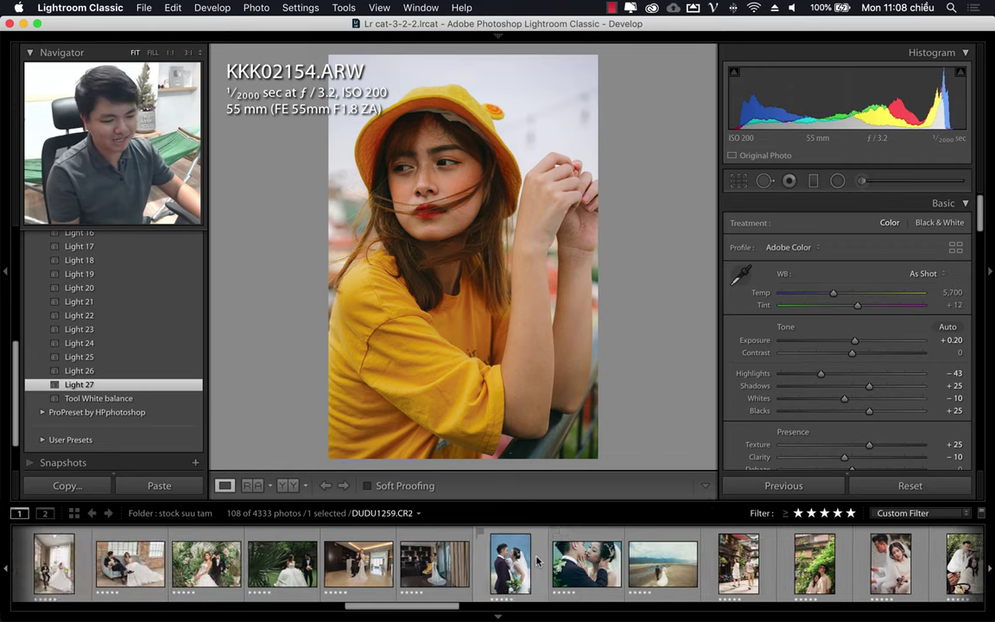
{"action": "scroll", "coordinate": [538, 561], "scroll_direction": "up", "scroll_amount": 5}
{"action": "scroll", "coordinate": [537, 561], "scroll_direction": "up", "scroll_amount": 5}
{"action": "scroll", "coordinate": [537, 562], "scroll_direction": "up", "scroll_amount": 5}
{"action": "scroll", "coordinate": [538, 561], "scroll_direction": "up", "scroll_amount": 5}
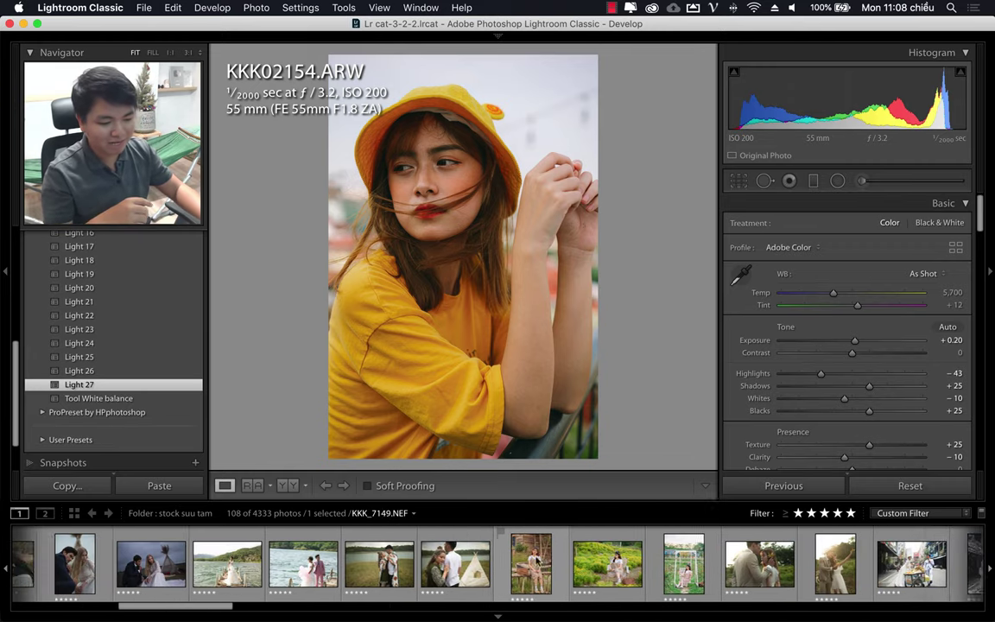
{"action": "scroll", "coordinate": [536, 560], "scroll_direction": "up", "scroll_amount": 5}
{"action": "scroll", "coordinate": [537, 561], "scroll_direction": "up", "scroll_amount": 5}
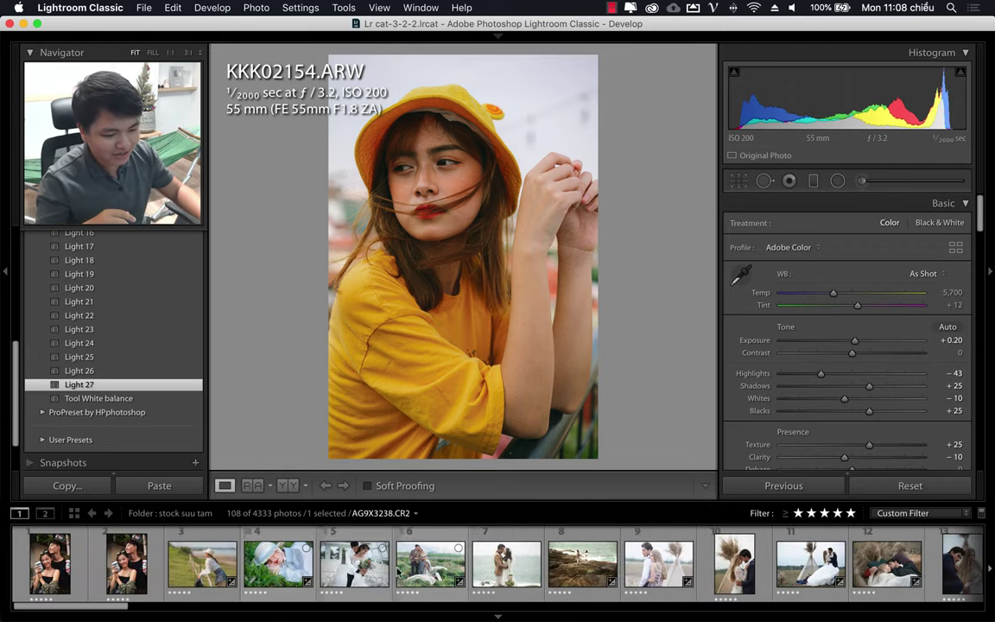
{"action": "scroll", "coordinate": [646, 596], "scroll_direction": "down", "scroll_amount": 5}
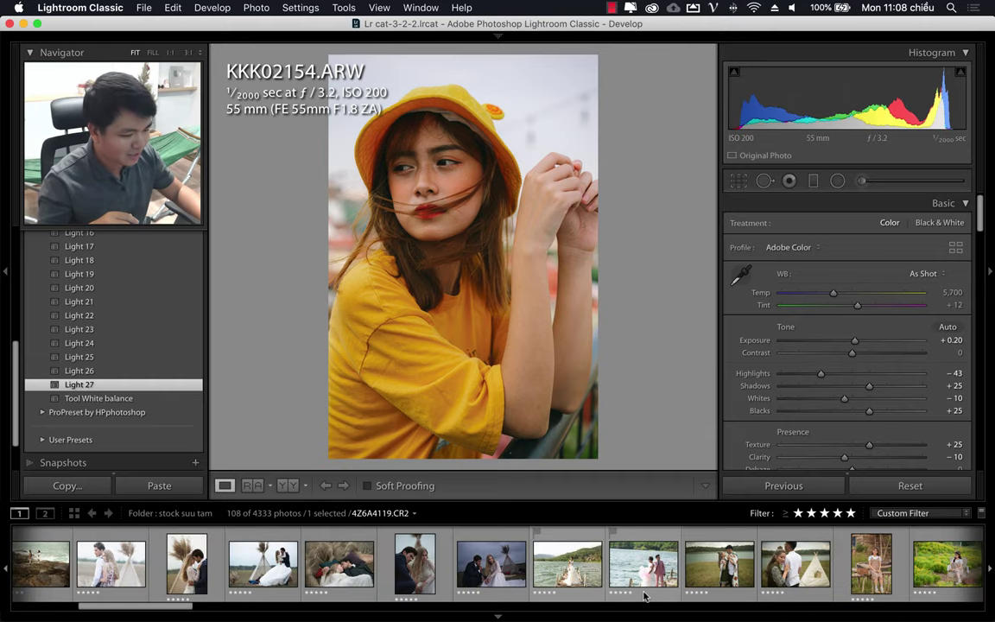
{"action": "scroll", "coordinate": [644, 596], "scroll_direction": "down", "scroll_amount": 5}
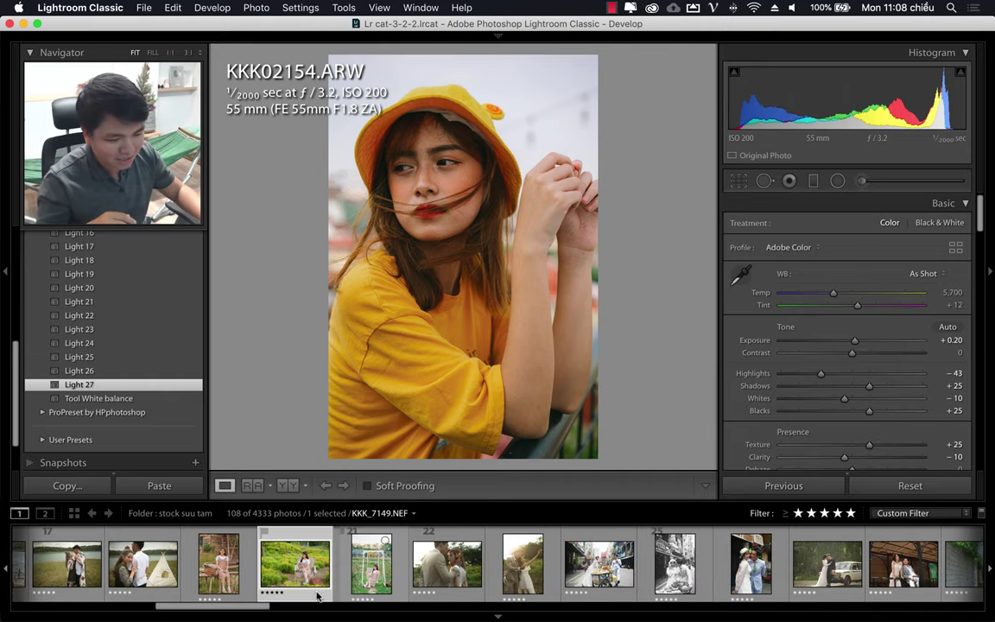
{"action": "left_click", "coordinate": [290, 563]}
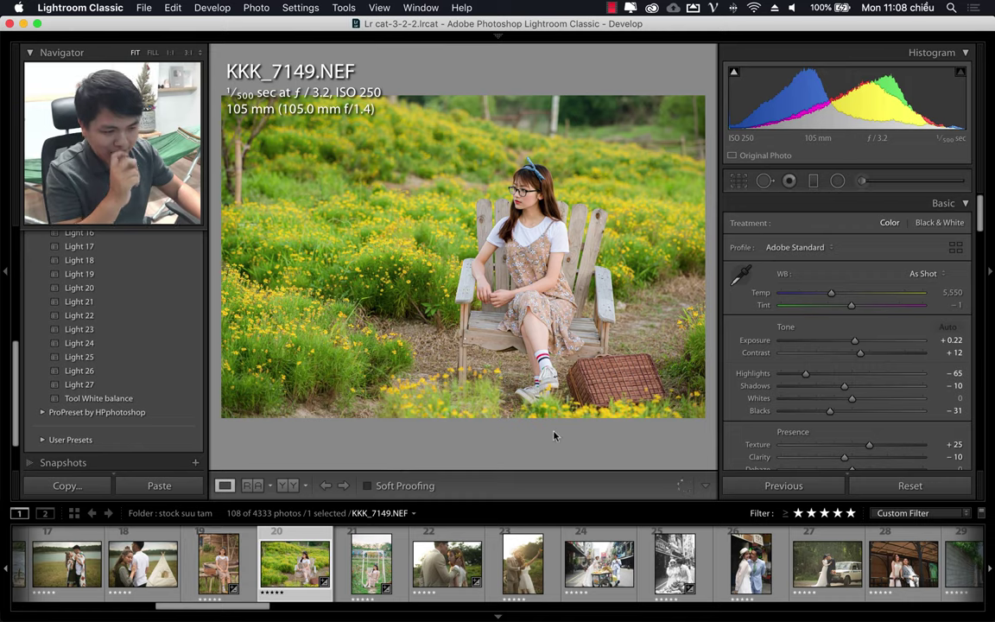
Open KKK_7100.NEF, clear its edits, and apply the Light 25 preset
{"action": "left_click", "coordinate": [246, 594]}
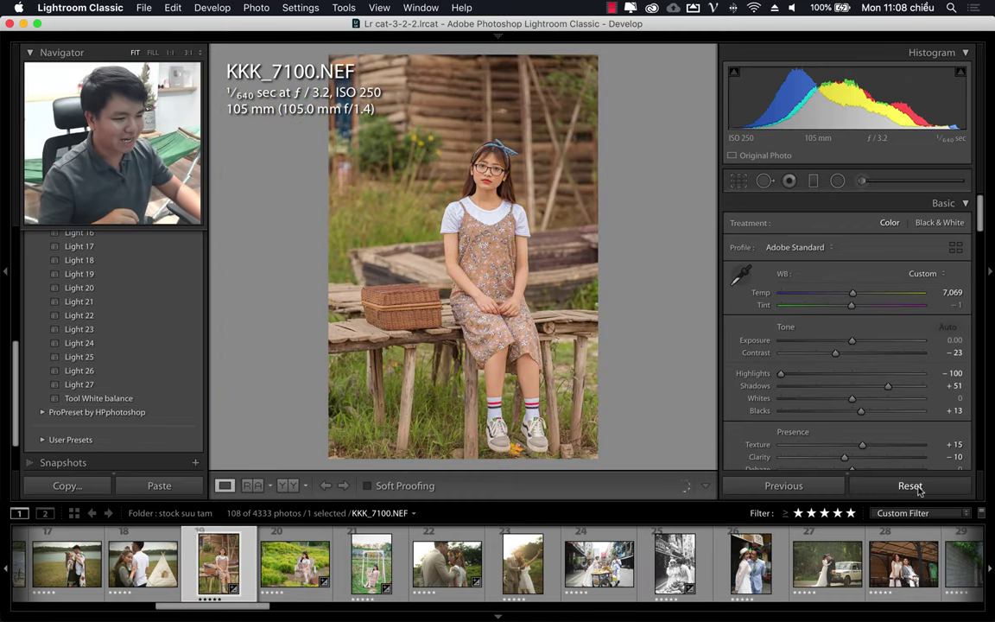
{"action": "left_click", "coordinate": [919, 489]}
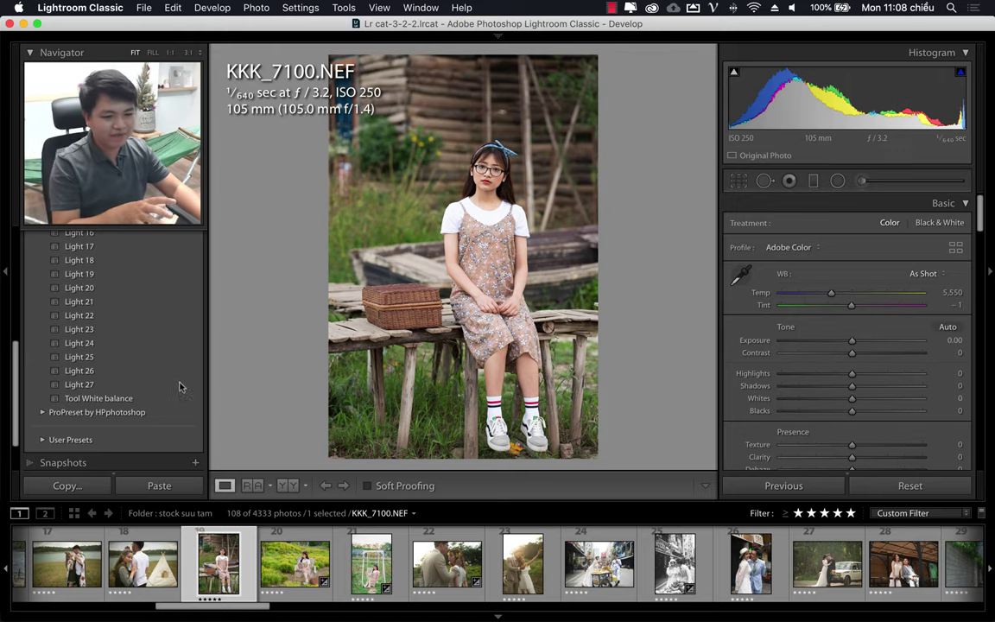
{"action": "left_click", "coordinate": [89, 358]}
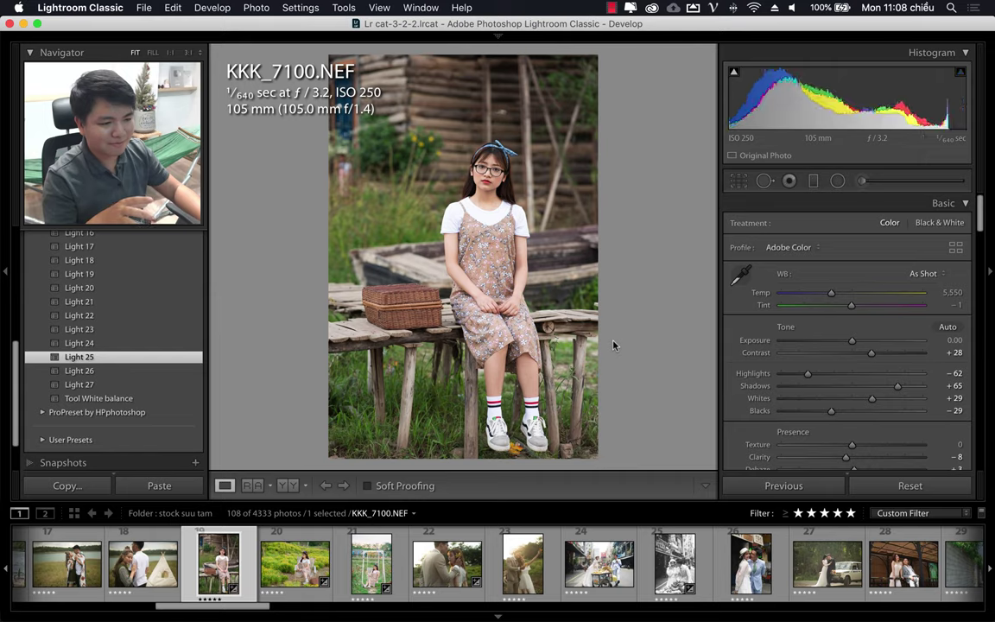
Toggle Before/After to compare the Light 25 grade with the original
{"action": "key", "text": "backslash"}
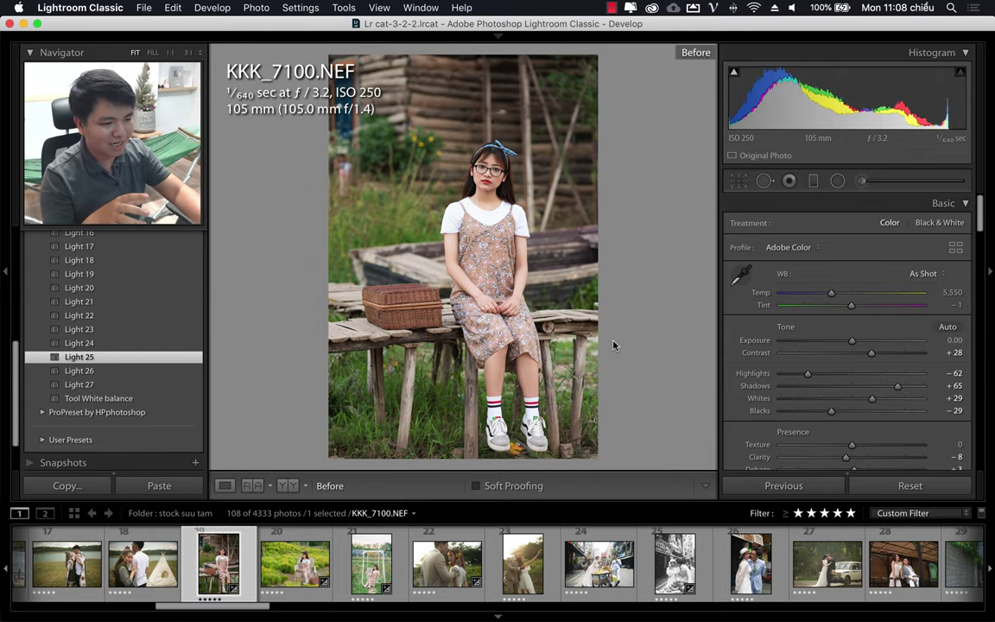
{"action": "key", "text": "backslash"}
{"action": "key", "text": "backslash"}
{"action": "key", "text": "backslash"}
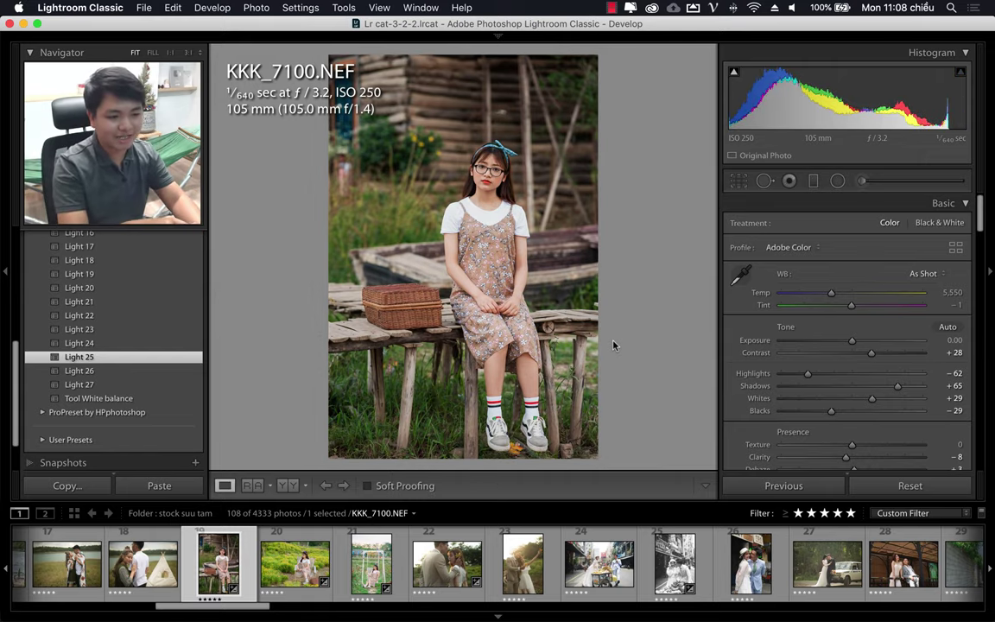
{"action": "key", "text": "backslash"}
{"action": "key", "text": "backslash"}
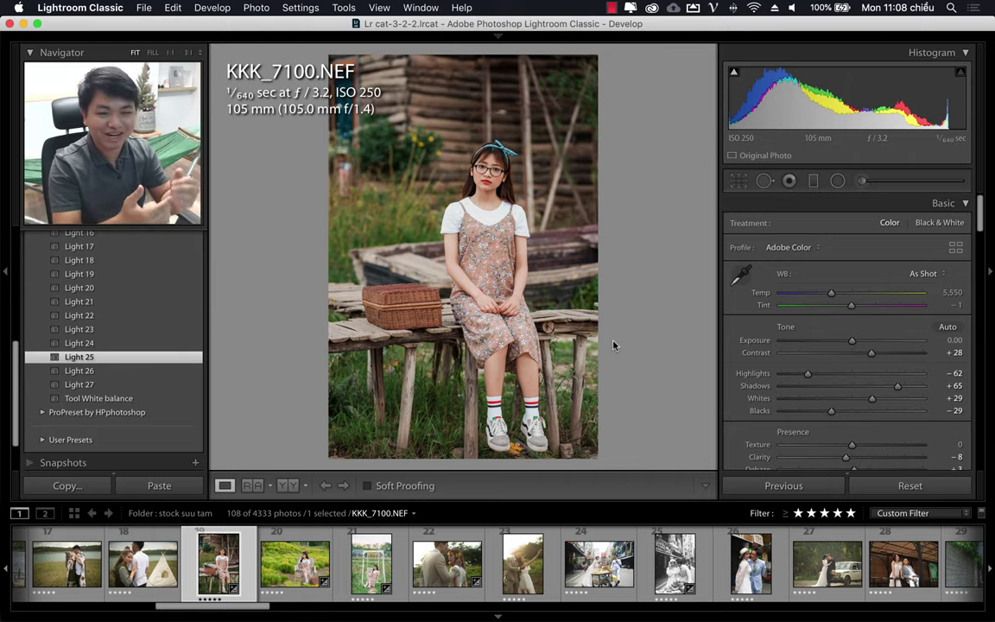
{"action": "key", "text": "backslash"}
{"action": "key", "text": "backslash"}
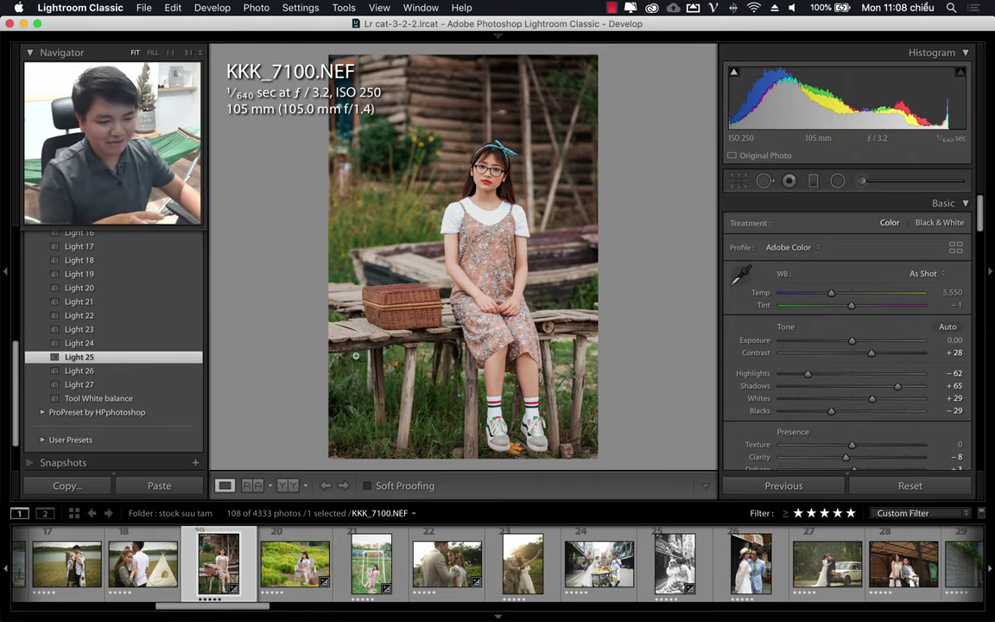
Apply Light 27 to KKK_7100.NEF (Exposure +0.20, Highlights −43, Shadows +25)
{"action": "left_click", "coordinate": [84, 384]}
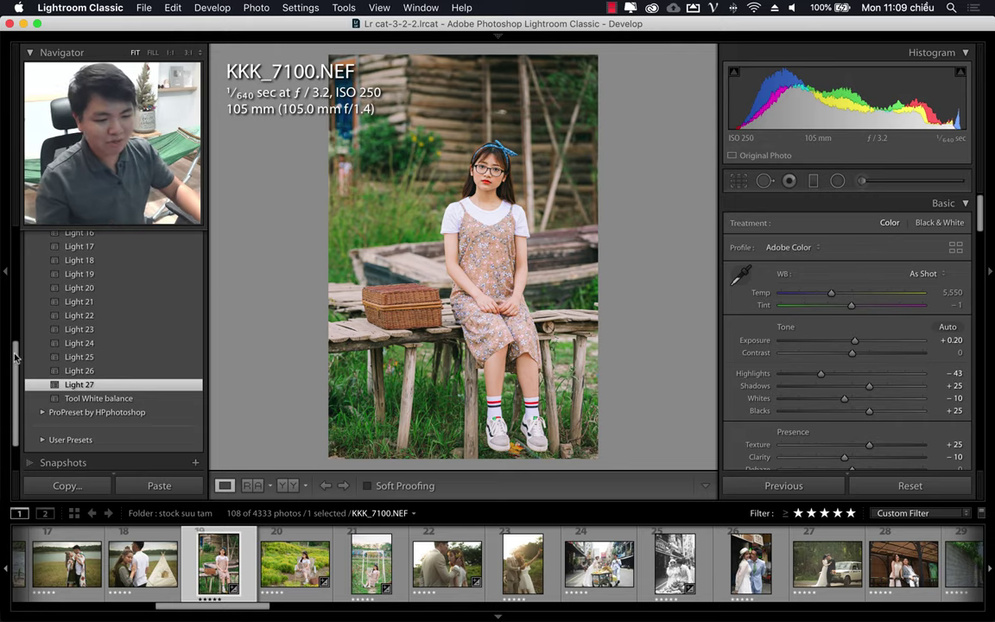
Collapse LightPreset by HPphotoshop and expand the DeluxePreset by HPphotoshop group
{"action": "scroll", "coordinate": [14, 356], "scroll_direction": "up", "scroll_amount": 1}
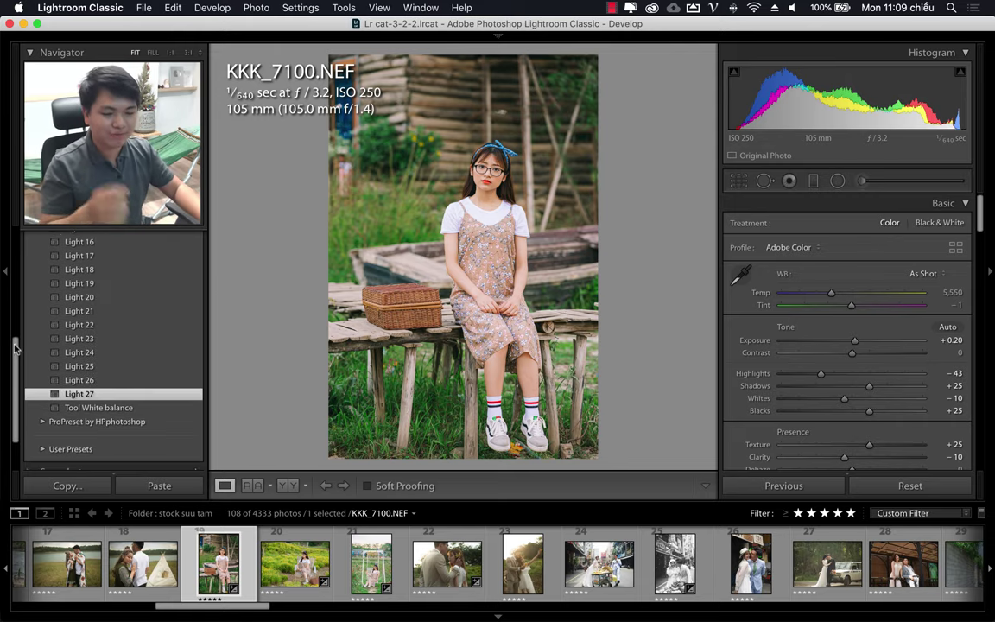
{"action": "left_click_drag", "start_coordinate": [14, 347], "coordinate": [8, 240]}
{"action": "left_click", "coordinate": [43, 271]}
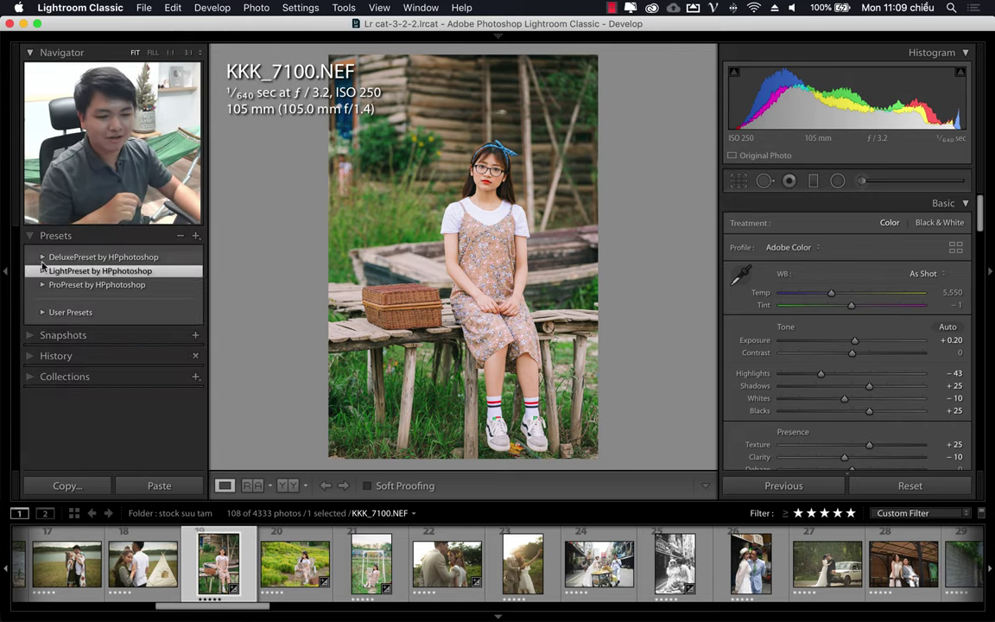
{"action": "left_click", "coordinate": [42, 242]}
Scroll the filmstrip and open the straw-hat fence portrait KKK_3026.NEF
{"action": "scroll", "coordinate": [15, 329], "scroll_direction": "down", "scroll_amount": 10}
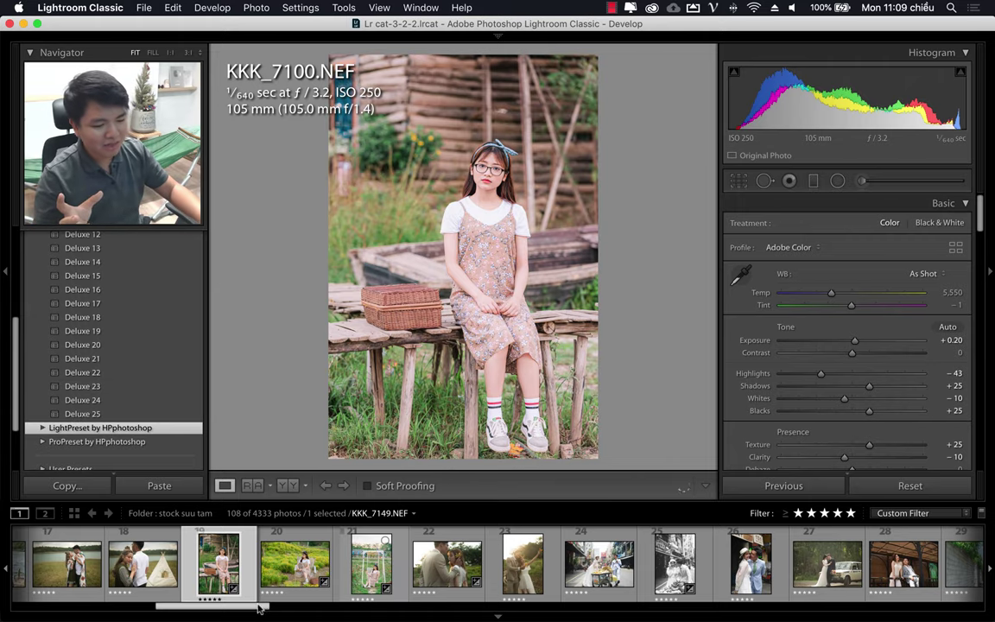
{"action": "left_click_drag", "start_coordinate": [258, 605], "coordinate": [105, 608]}
{"action": "left_click", "coordinate": [211, 570]}
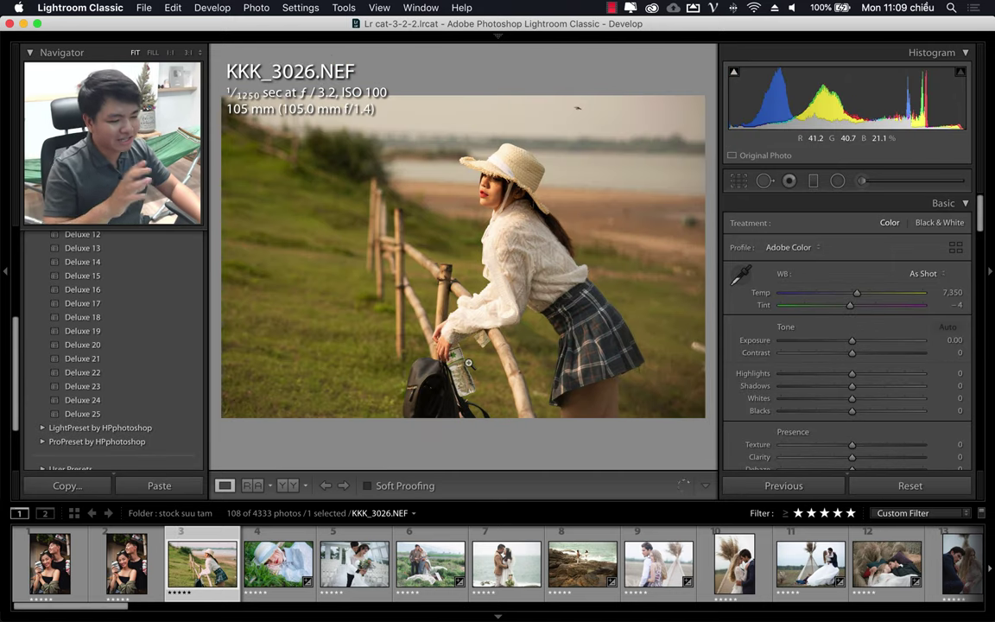
Apply Deluxe 25 to KKK_3026.NEF (Temp 5,265, Highlights −100, Shadows +15)
{"action": "left_click", "coordinate": [99, 415]}
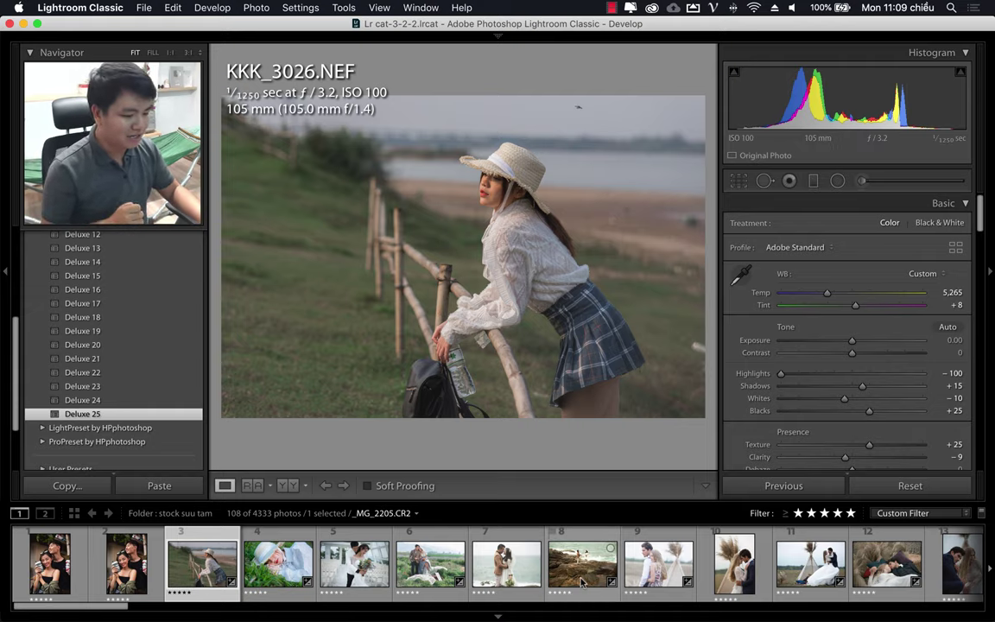
Glance at AG9X4672.CR2, then scroll the filmstrip back to KKK_7100.NEF
{"action": "left_click", "coordinate": [419, 564]}
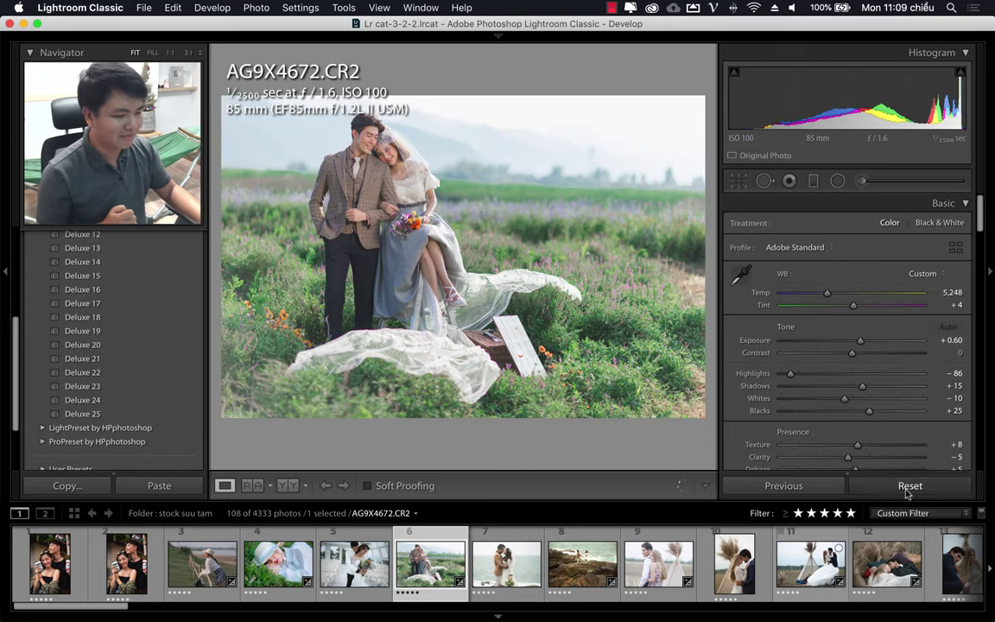
{"action": "scroll", "coordinate": [509, 566], "scroll_direction": "down", "scroll_amount": 3}
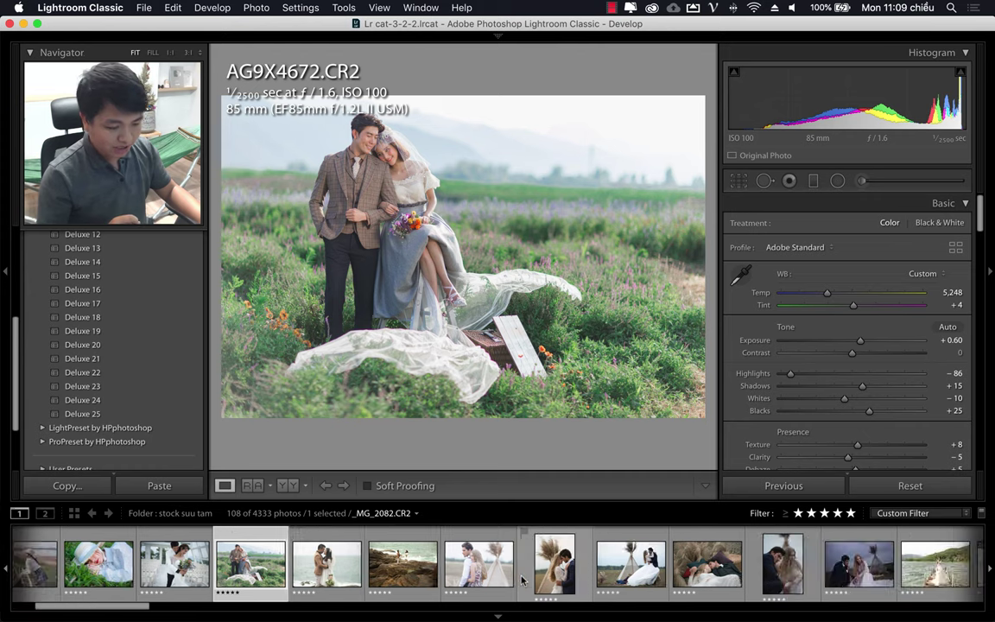
{"action": "scroll", "coordinate": [523, 581], "scroll_direction": "down", "scroll_amount": 3}
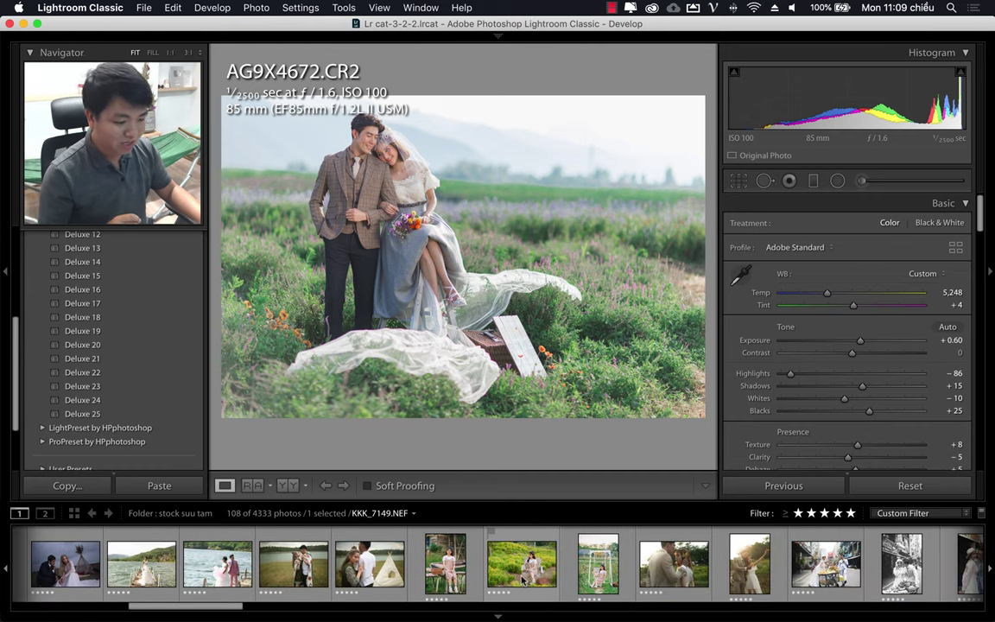
{"action": "left_click", "coordinate": [445, 562]}
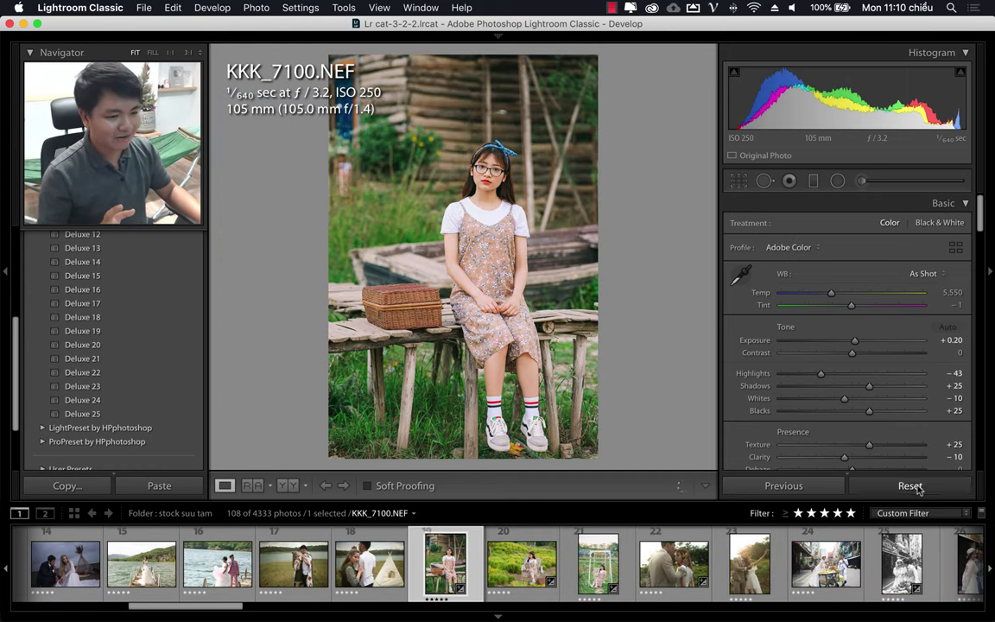
Reset KKK_7100.NEF and paste the previous Deluxe 25 settings (Temp 5,265, Highlights −100, Blacks +25)
{"action": "left_click", "coordinate": [912, 487]}
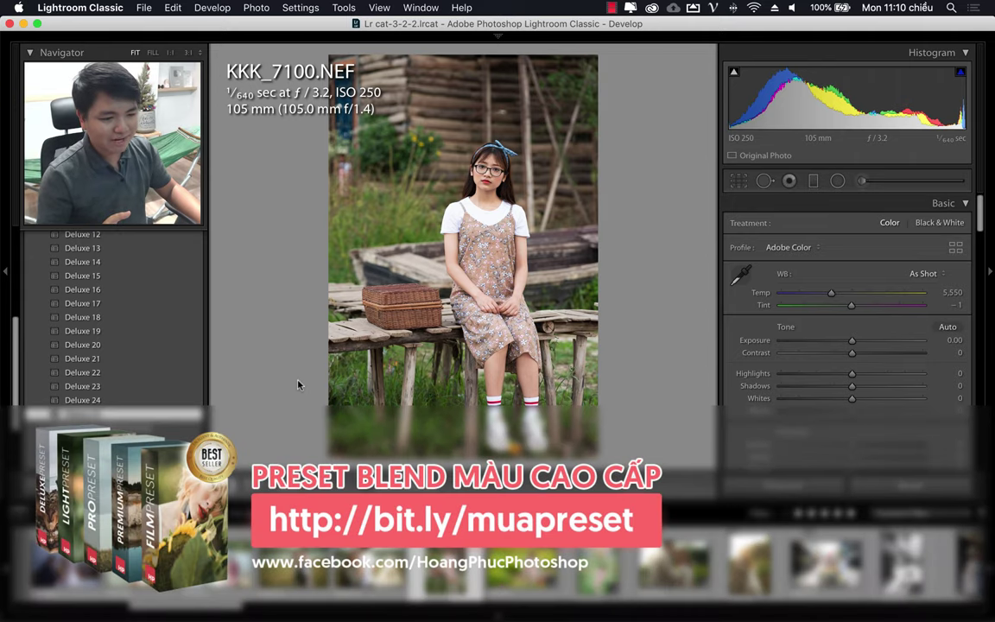
{"action": "key", "text": "ctrl+shift+v"}
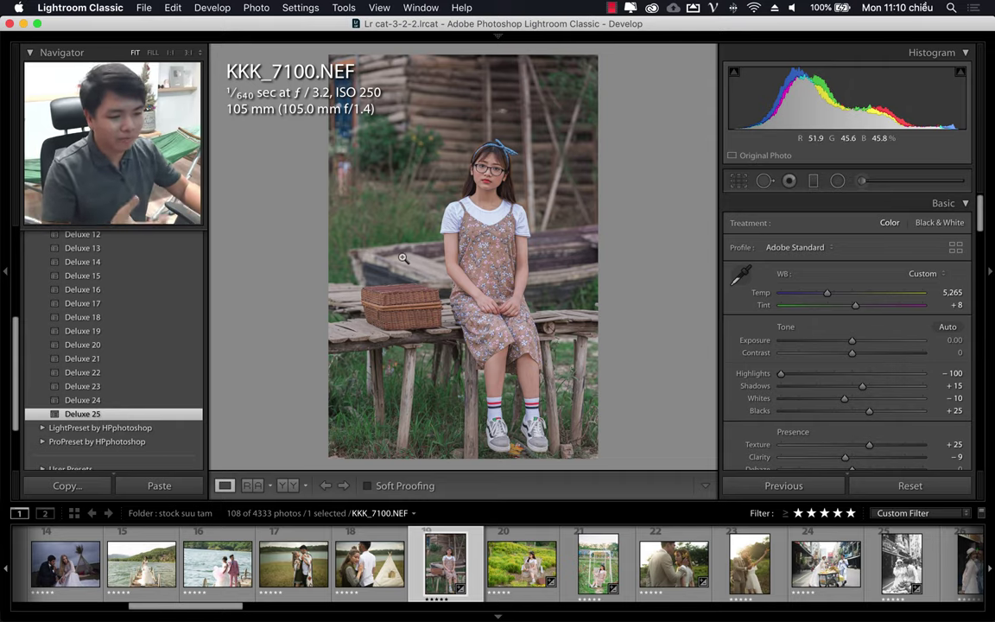
{"action": "mouse_move", "coordinate": [220, 606]}
{"action": "left_mouse_down"}
{"action": "mouse_move", "coordinate": [432, 600]}
{"action": "mouse_move", "coordinate": [373, 602]}
{"action": "left_mouse_up"}
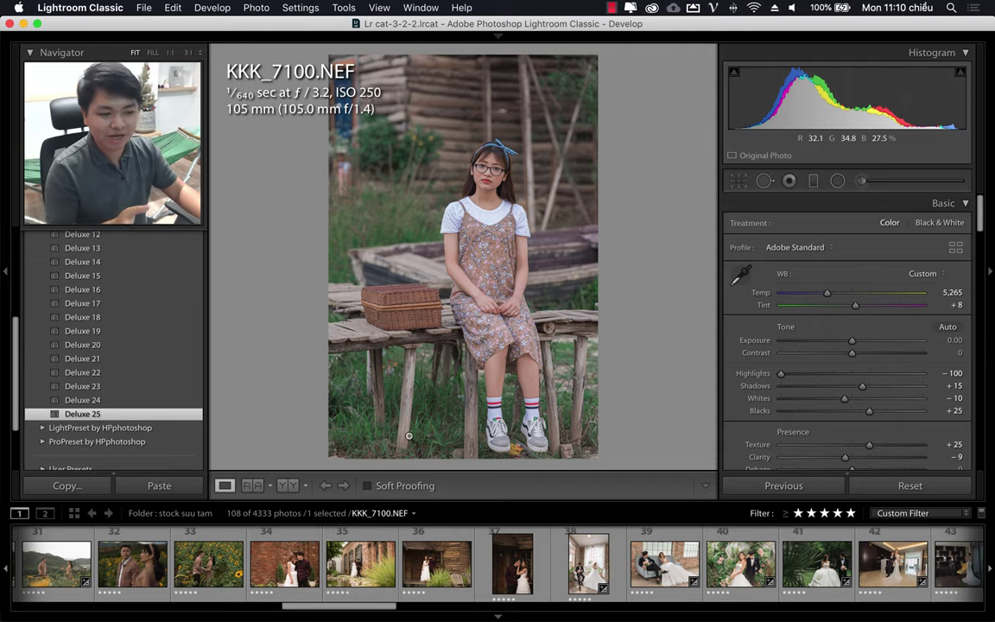
Reset LEE_0659.CR2, apply Deluxe 25, then set Contrast +9 and Temp 5,775
{"action": "left_click", "coordinate": [607, 584]}
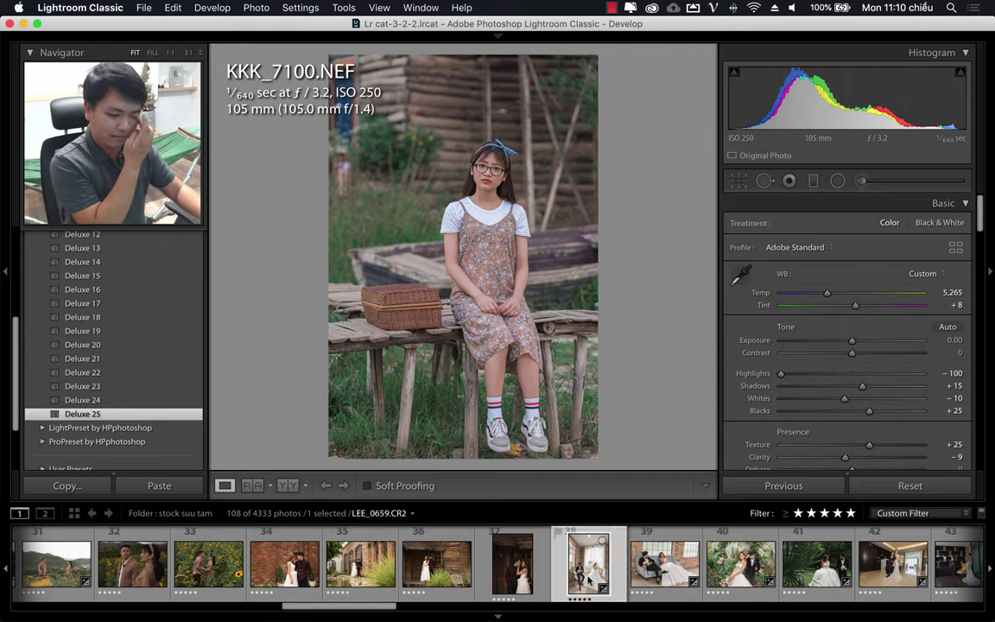
{"action": "left_click", "coordinate": [911, 487]}
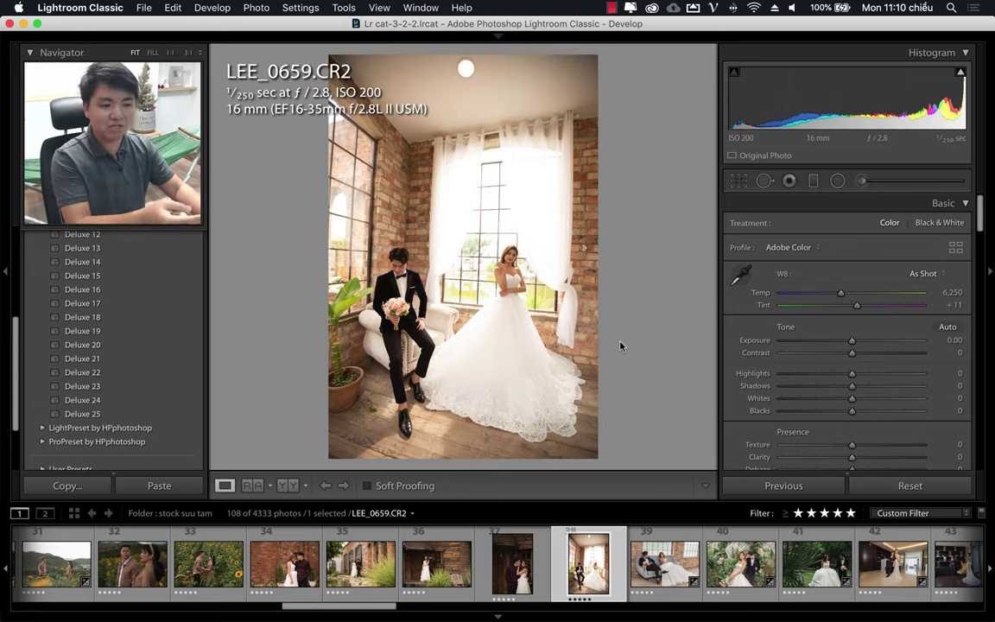
{"action": "left_click", "coordinate": [91, 415]}
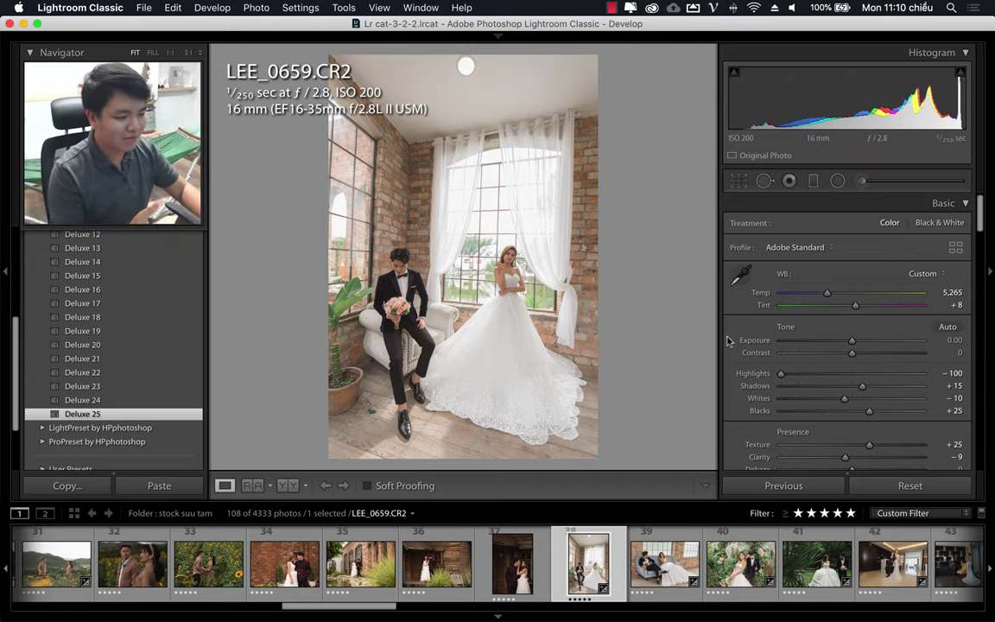
{"action": "left_click_drag", "start_coordinate": [852, 353], "coordinate": [859, 354]}
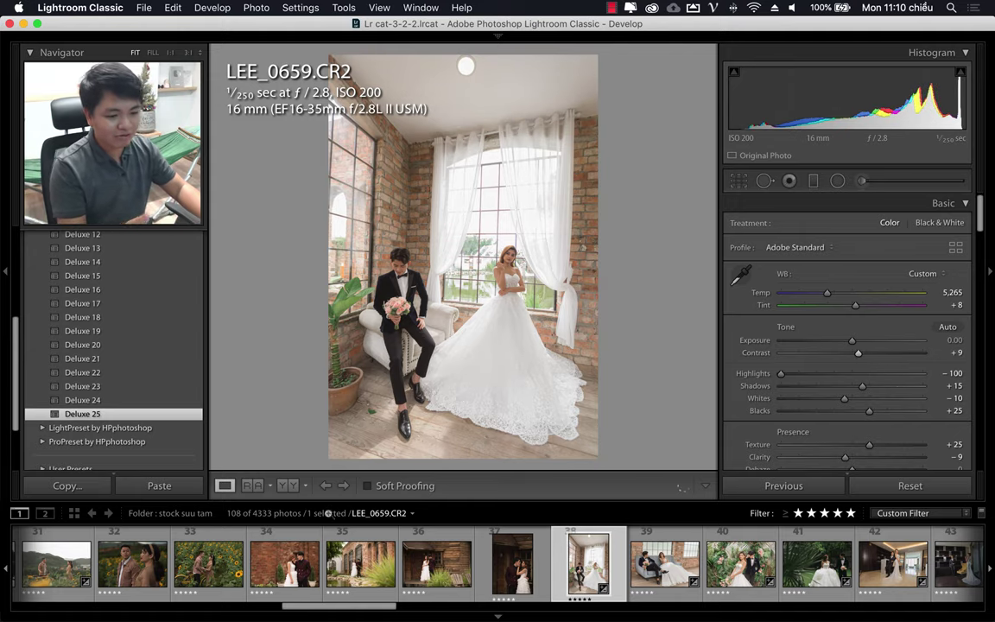
{"action": "scroll", "coordinate": [238, 570], "scroll_direction": "up", "scroll_amount": 10}
{"action": "scroll", "coordinate": [237, 571], "scroll_direction": "up", "scroll_amount": 5}
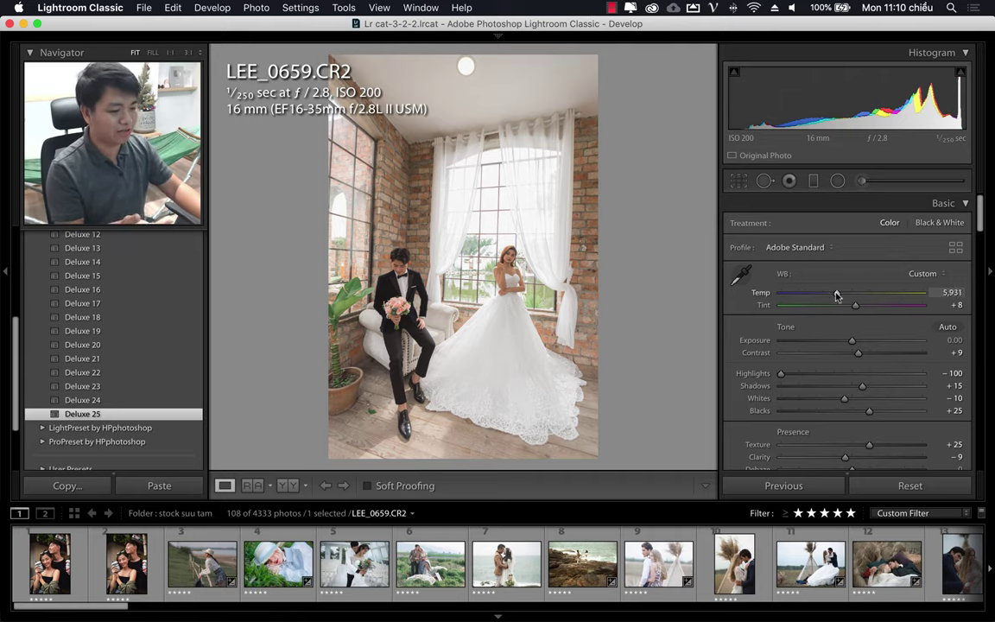
{"action": "left_click_drag", "start_coordinate": [836, 294], "coordinate": [835, 296]}
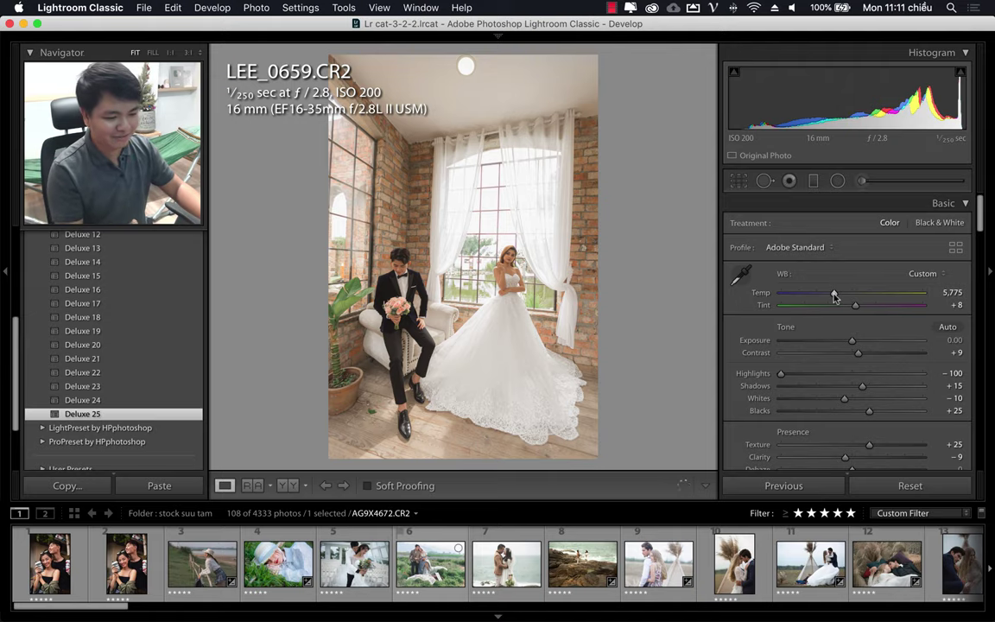
Scroll to the garden wedding photo LEE_0775.CR2 and select it
{"action": "scroll", "coordinate": [399, 574], "scroll_direction": "down", "scroll_amount": 5}
{"action": "scroll", "coordinate": [399, 575], "scroll_direction": "down", "scroll_amount": 5}
{"action": "scroll", "coordinate": [399, 574], "scroll_direction": "down", "scroll_amount": 5}
{"action": "scroll", "coordinate": [399, 574], "scroll_direction": "down", "scroll_amount": 5}
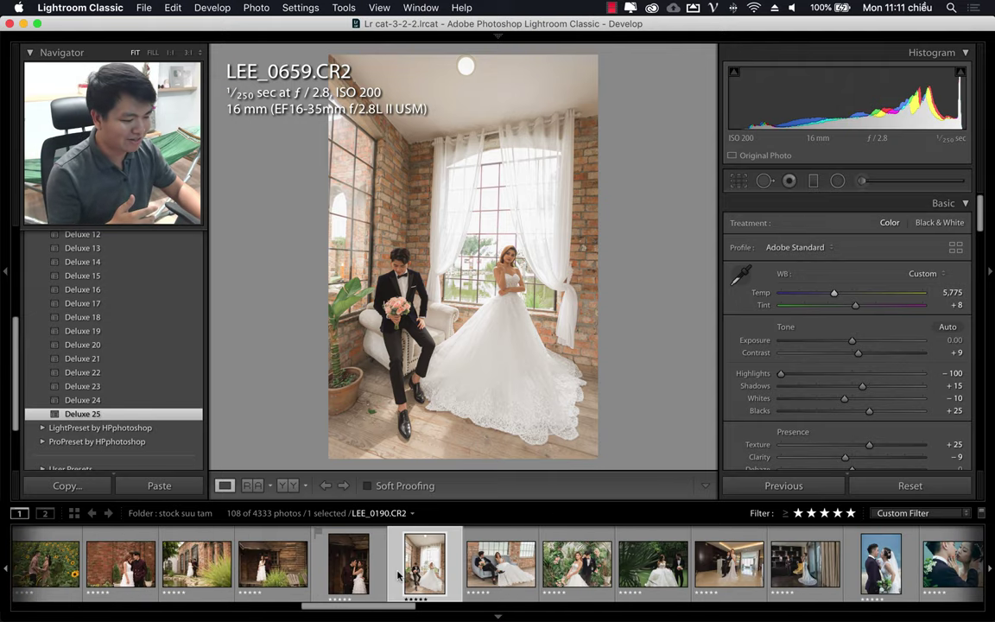
{"action": "scroll", "coordinate": [402, 579], "scroll_direction": "down", "scroll_amount": 3}
{"action": "left_click", "coordinate": [421, 586]}
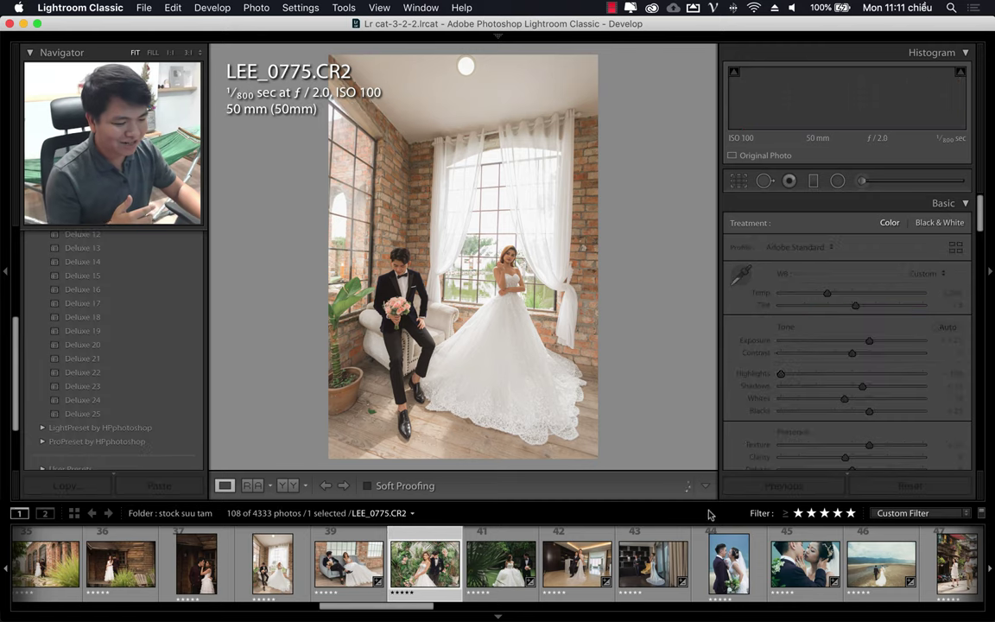
Reset LEE_0775.CR2, apply Deluxe 25, then set Exposure +0.75 and Temp about 4,721
{"action": "key", "text": "ctrl+shift+r"}
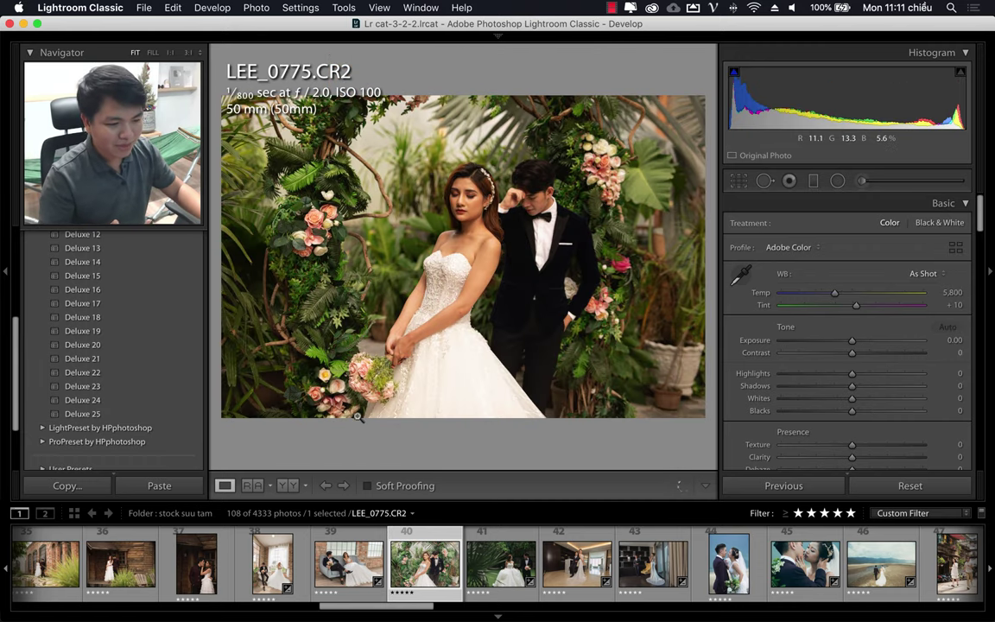
{"action": "left_click", "coordinate": [86, 413]}
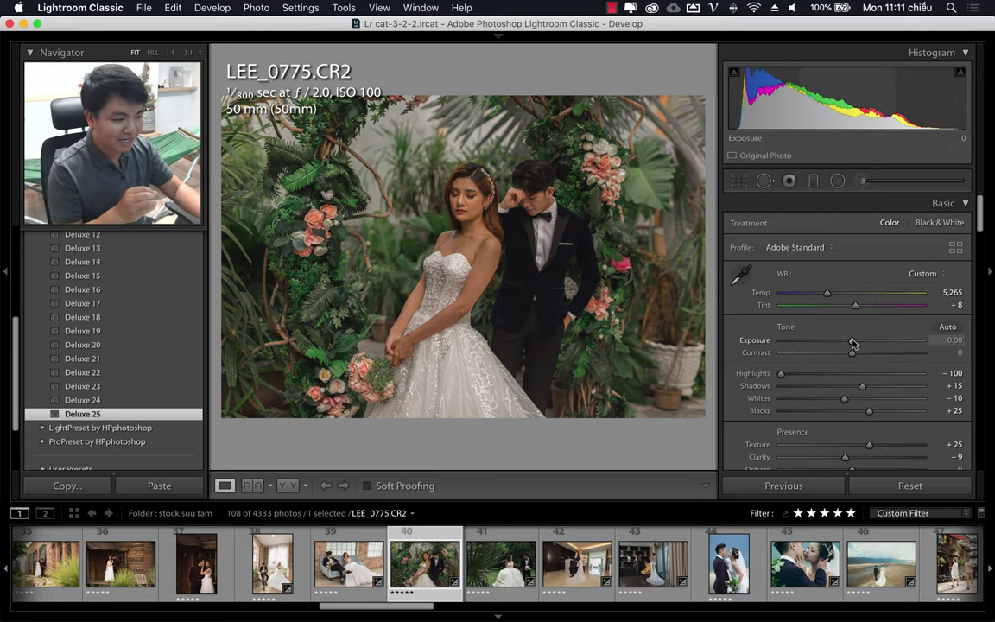
{"action": "left_click_drag", "start_coordinate": [860, 342], "coordinate": [864, 342]}
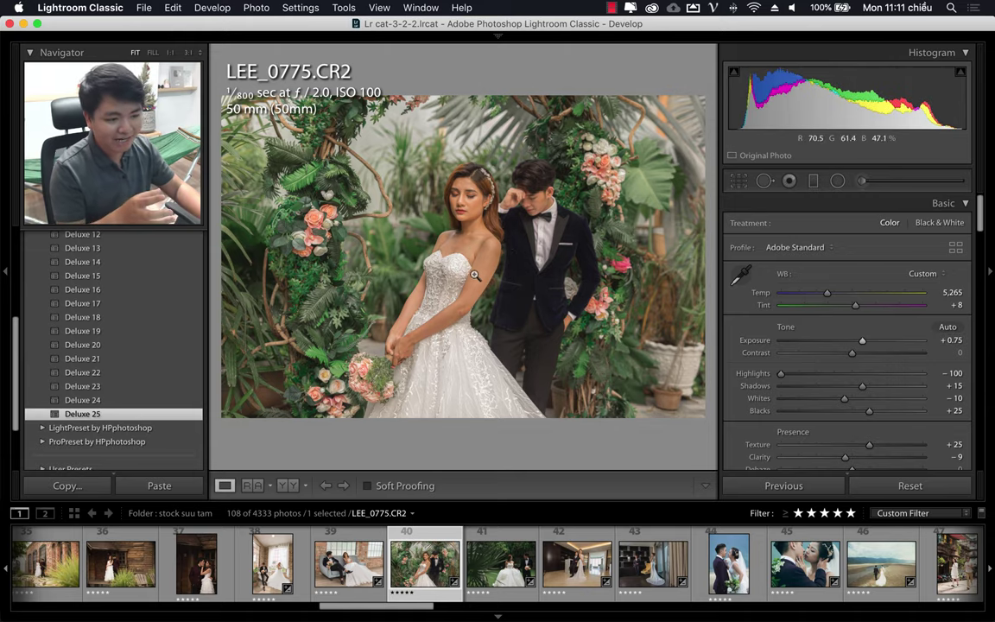
{"action": "left_click", "coordinate": [821, 296]}
{"action": "left_click_drag", "start_coordinate": [821, 296], "coordinate": [822, 296]}
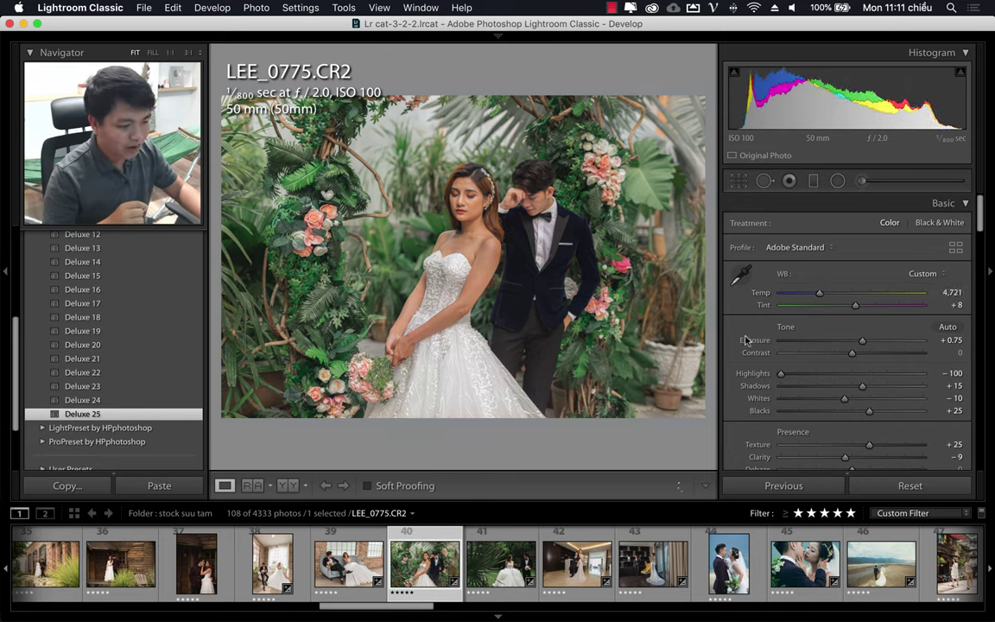
{"action": "scroll", "coordinate": [747, 342], "scroll_direction": "down", "scroll_amount": 5}
{"action": "scroll", "coordinate": [746, 341], "scroll_direction": "down", "scroll_amount": 3}
{"action": "scroll", "coordinate": [745, 340], "scroll_direction": "down", "scroll_amount": 3}
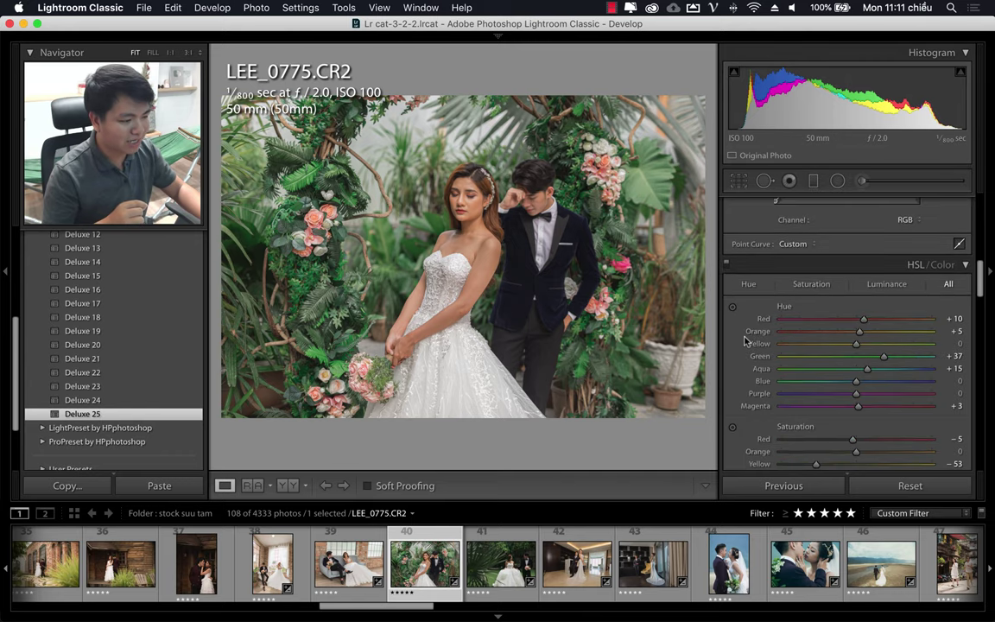
Set Orange Saturation −4 and Luminance +12, inspect the skin at 1:1, then switch to Chrome
{"action": "left_click", "coordinate": [943, 257]}
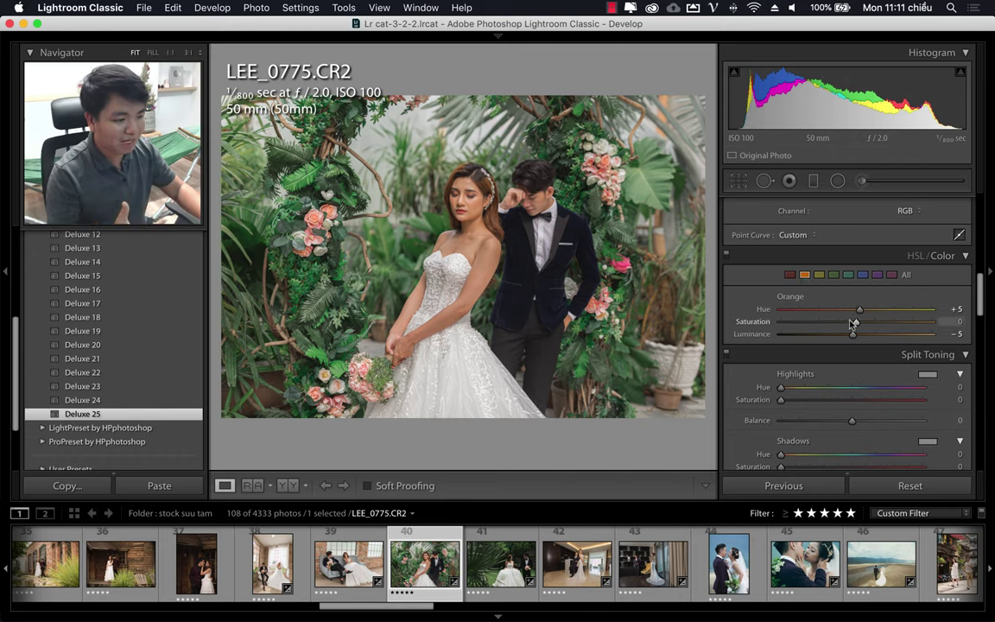
{"action": "mouse_move", "coordinate": [854, 327]}
{"action": "left_mouse_down"}
{"action": "mouse_move", "coordinate": [866, 337]}
{"action": "mouse_move", "coordinate": [901, 337]}
{"action": "mouse_move", "coordinate": [814, 337]}
{"action": "mouse_move", "coordinate": [884, 337]}
{"action": "mouse_move", "coordinate": [867, 340]}
{"action": "left_mouse_up"}
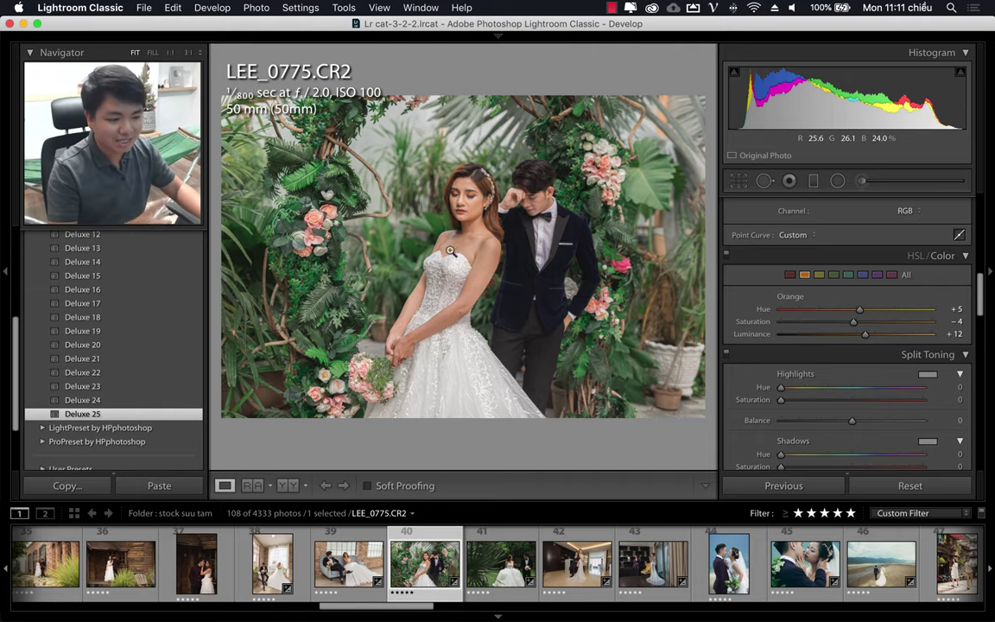
{"action": "left_click", "coordinate": [472, 276]}
{"action": "left_click_drag", "start_coordinate": [600, 238], "coordinate": [520, 255]}
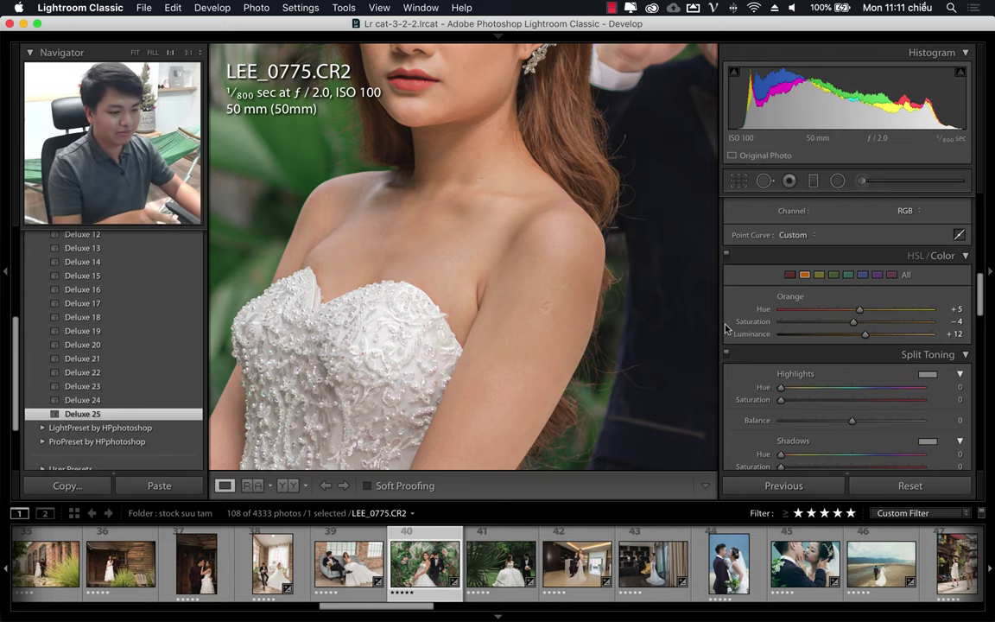
{"action": "left_click", "coordinate": [474, 284]}
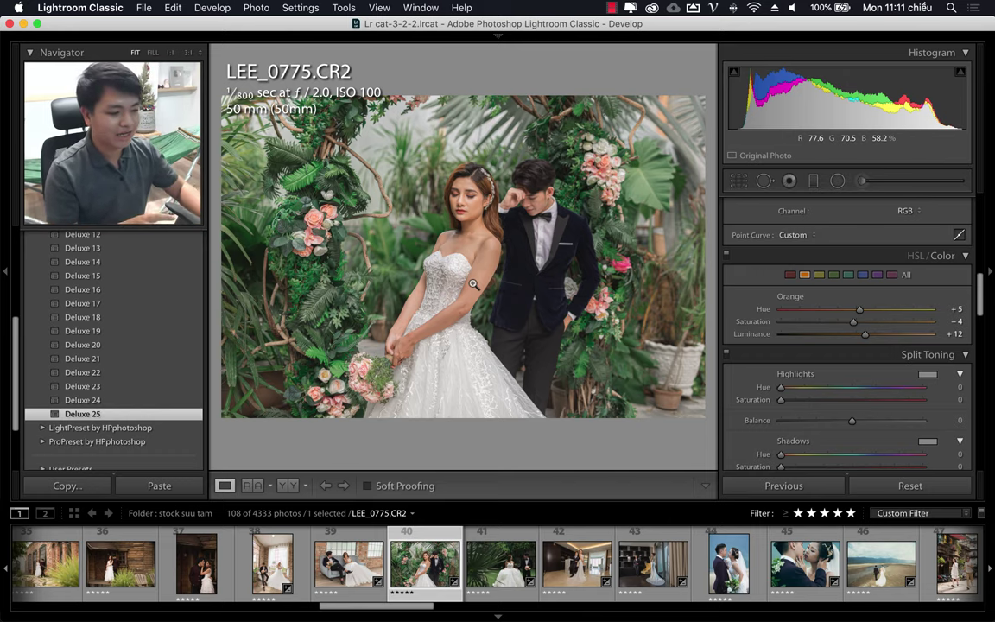
{"action": "mouse_move", "coordinate": [497, 618]}
{"action": "left_click", "coordinate": [267, 594]}
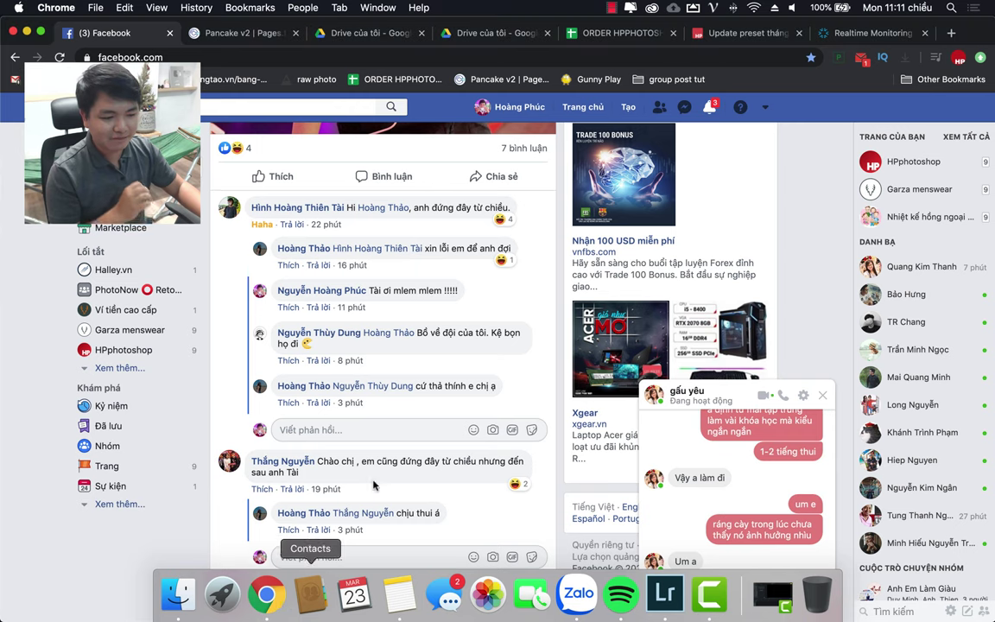
Switch to the 'Update preset tháng 03-2020' post and read through its details
{"action": "left_click", "coordinate": [743, 39]}
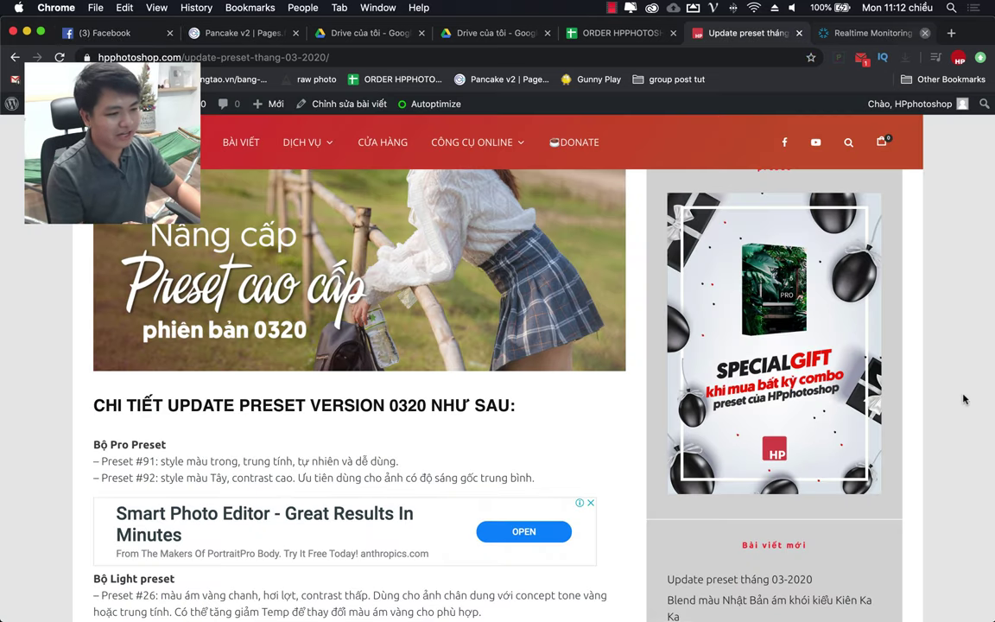
{"action": "scroll", "coordinate": [18, 351], "scroll_direction": "up", "scroll_amount": 5}
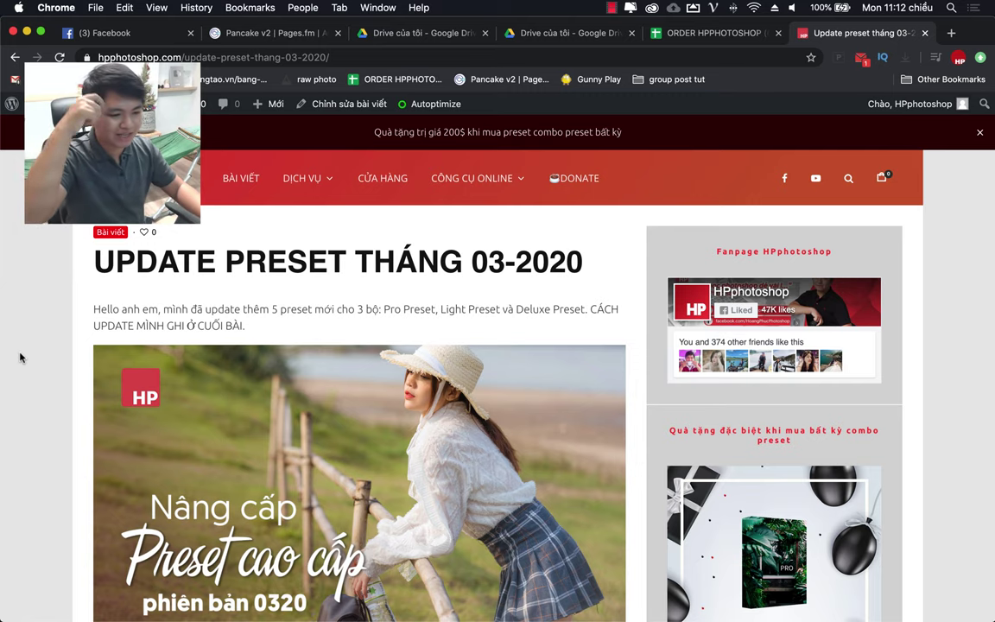
{"action": "scroll", "coordinate": [20, 355], "scroll_direction": "down", "scroll_amount": 6}
{"action": "scroll", "coordinate": [19, 355], "scroll_direction": "down", "scroll_amount": 3}
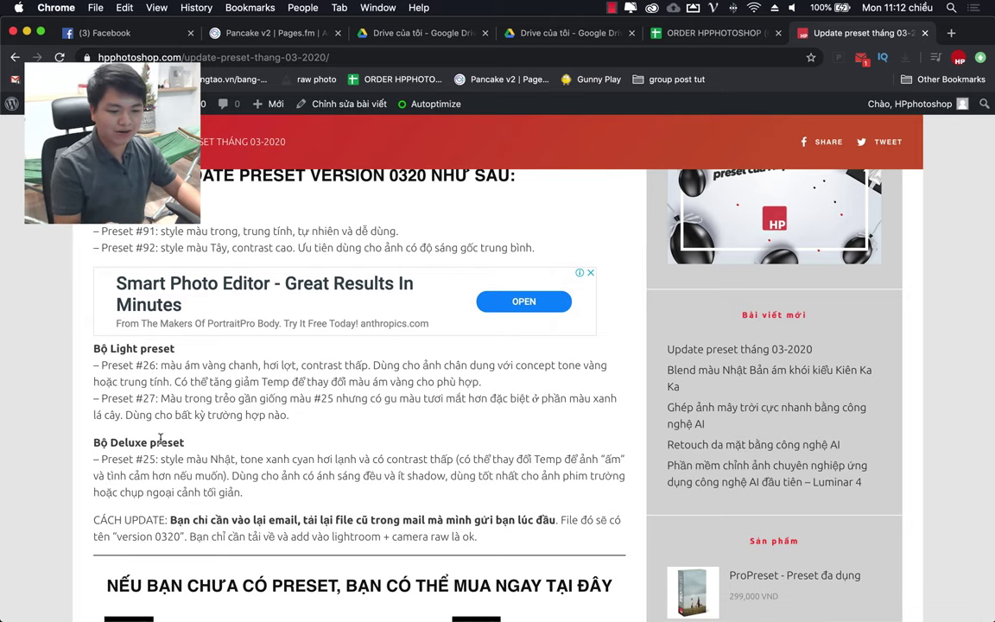
{"action": "scroll", "coordinate": [11, 451], "scroll_direction": "down", "scroll_amount": 3}
{"action": "scroll", "coordinate": [11, 450], "scroll_direction": "down", "scroll_amount": 1}
{"action": "scroll", "coordinate": [17, 446], "scroll_direction": "up", "scroll_amount": 1}
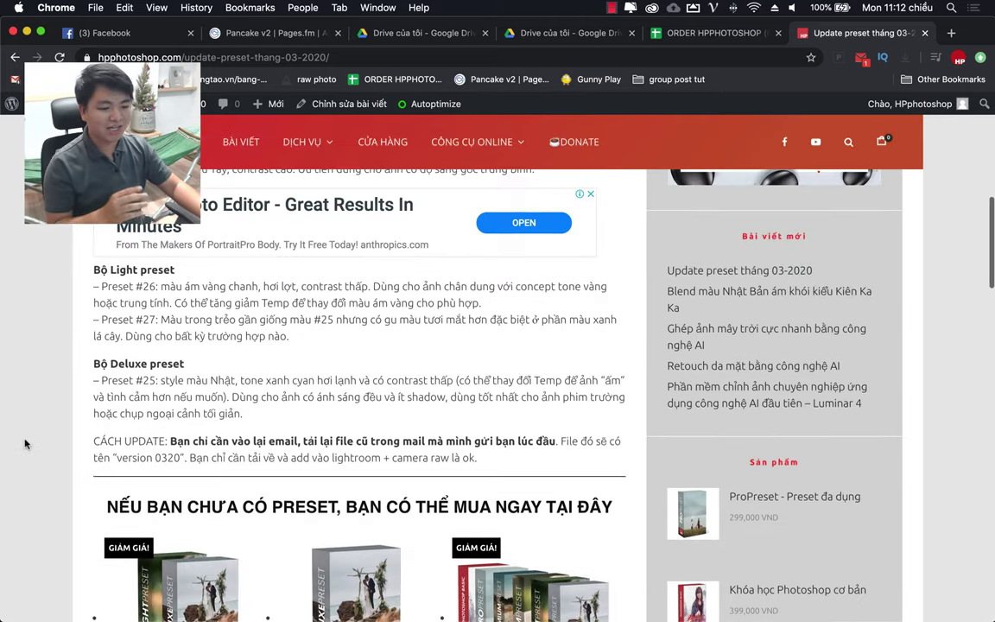
{"action": "scroll", "coordinate": [22, 444], "scroll_direction": "up", "scroll_amount": 3}
{"action": "scroll", "coordinate": [25, 444], "scroll_direction": "down", "scroll_amount": 2}
{"action": "scroll", "coordinate": [25, 444], "scroll_direction": "down", "scroll_amount": 2}
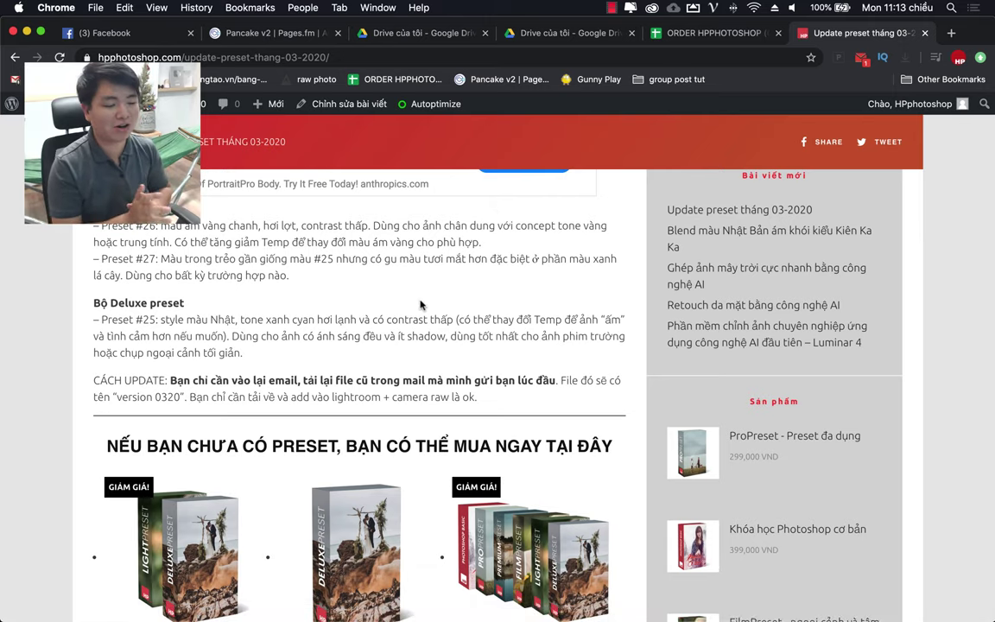
Look over the post's preset offers, then open the CỬA HÀNG shop page
{"action": "scroll", "coordinate": [372, 306], "scroll_direction": "down", "scroll_amount": 5}
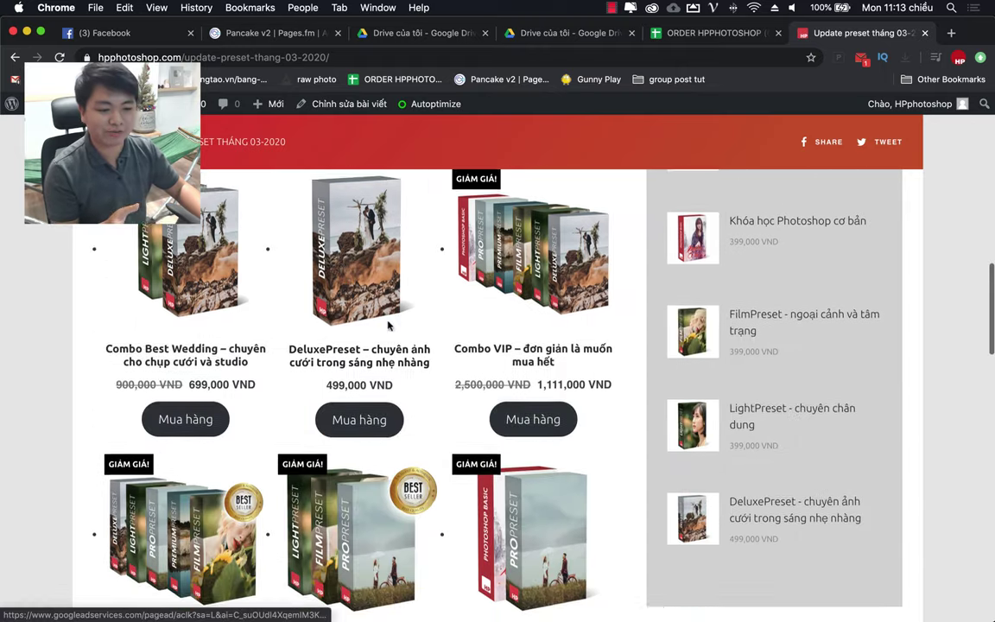
{"action": "scroll", "coordinate": [388, 325], "scroll_direction": "down", "scroll_amount": 2}
{"action": "scroll", "coordinate": [389, 259], "scroll_direction": "up", "scroll_amount": 10}
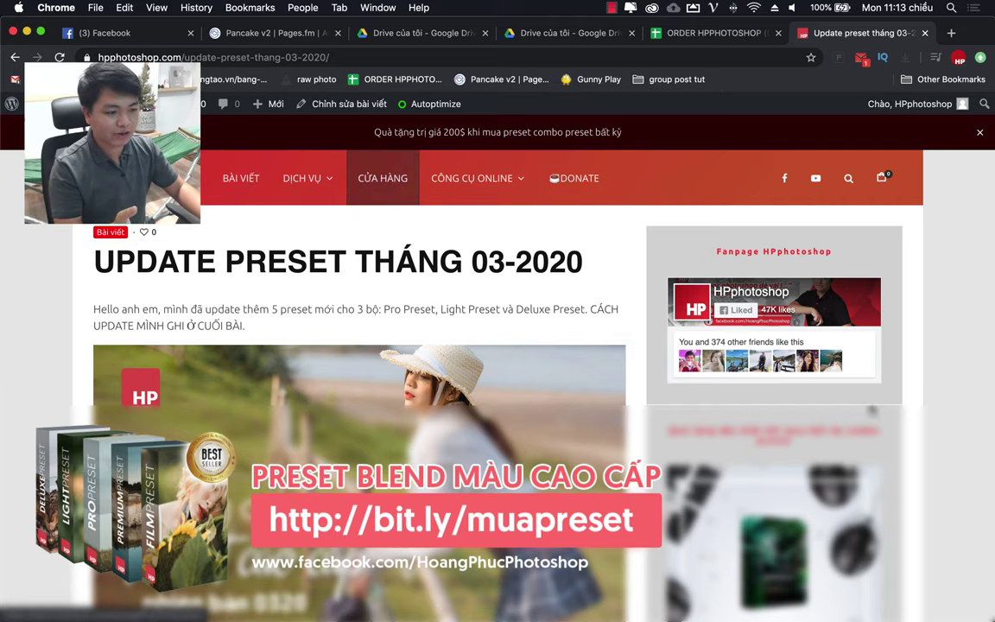
{"action": "scroll", "coordinate": [786, 369], "scroll_direction": "down", "scroll_amount": 5}
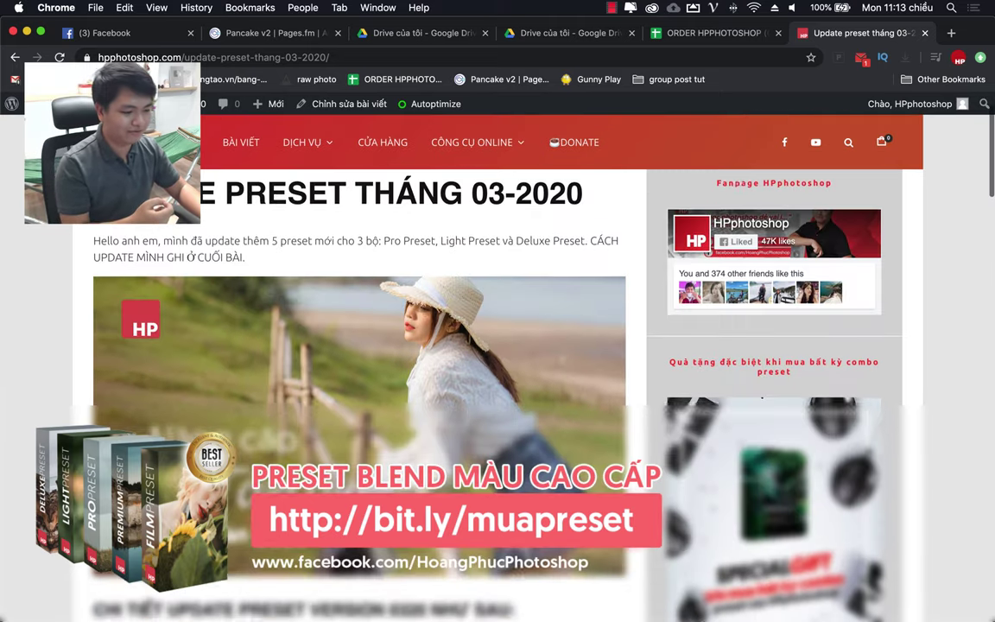
{"action": "scroll", "coordinate": [497, 363], "scroll_direction": "up", "scroll_amount": 3}
{"action": "scroll", "coordinate": [497, 363], "scroll_direction": "up", "scroll_amount": 2}
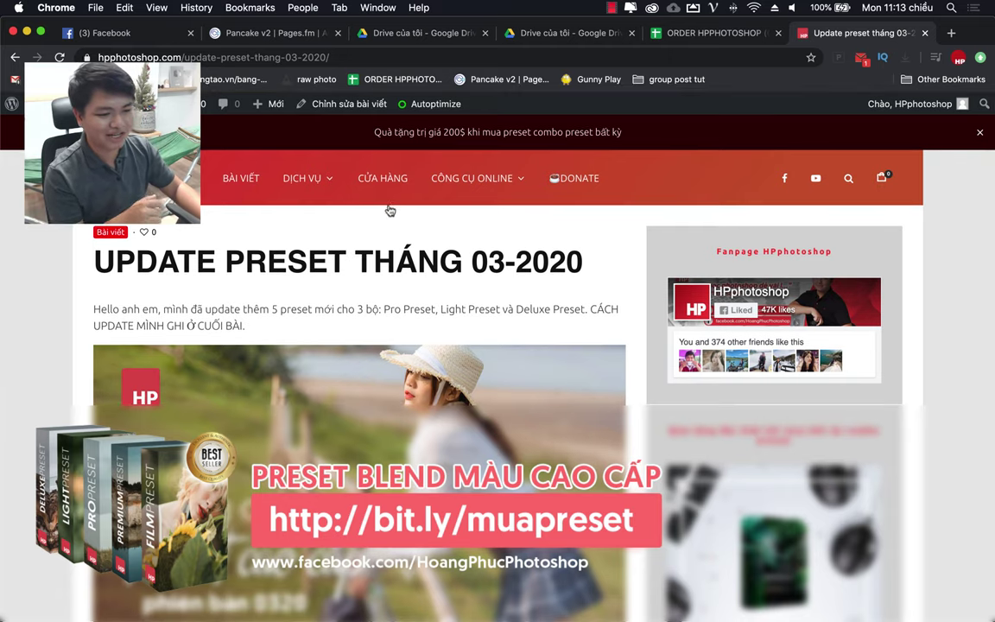
{"action": "left_click", "coordinate": [388, 193]}
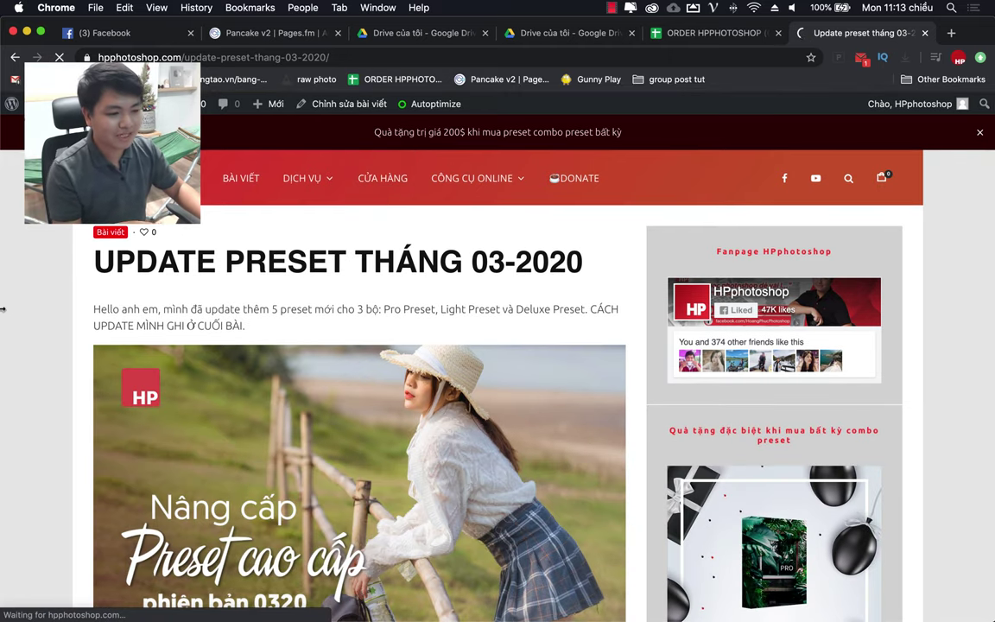
Browse the shop's preset combos like Combo VIP at 1,111,000 VND, then switch to Camtasia 2018
{"action": "scroll", "coordinate": [4, 322], "scroll_direction": "down", "scroll_amount": 3}
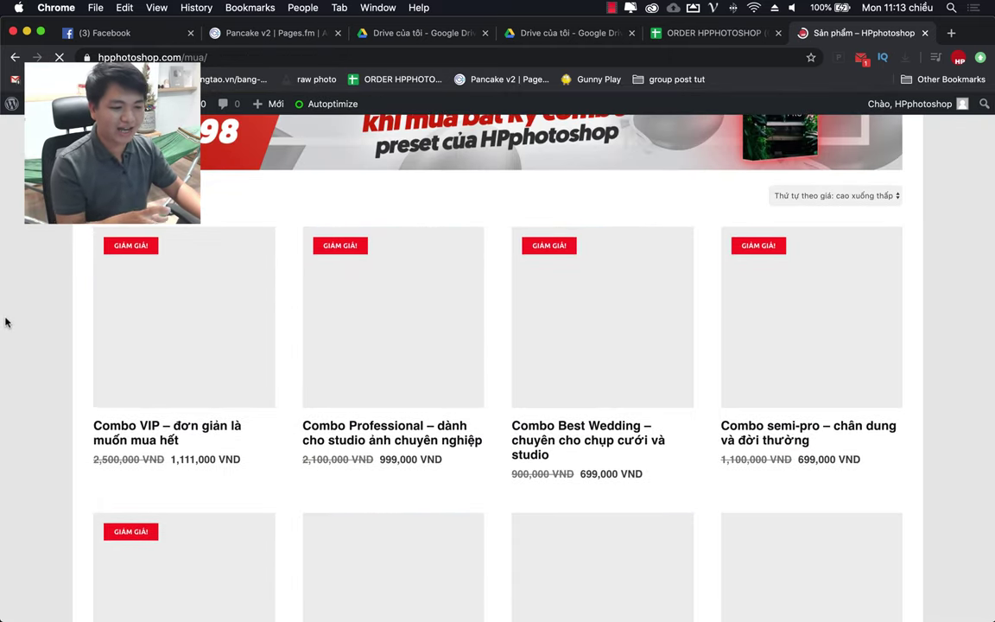
{"action": "scroll", "coordinate": [5, 322], "scroll_direction": "down", "scroll_amount": 2}
{"action": "scroll", "coordinate": [5, 323], "scroll_direction": "down", "scroll_amount": 3}
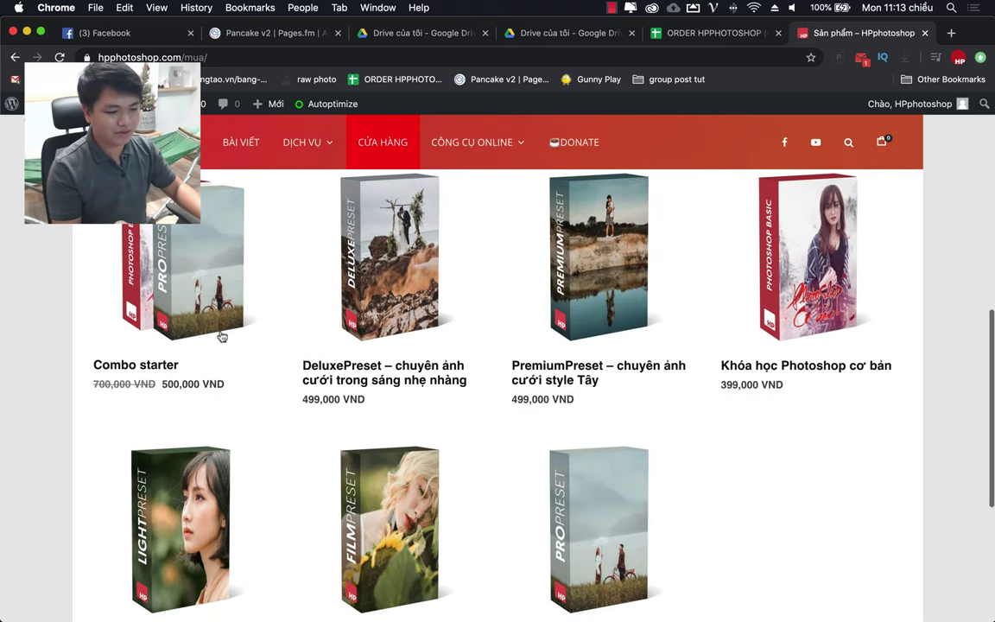
{"action": "scroll", "coordinate": [442, 302], "scroll_direction": "up", "scroll_amount": 3}
{"action": "scroll", "coordinate": [271, 433], "scroll_direction": "up", "scroll_amount": 2}
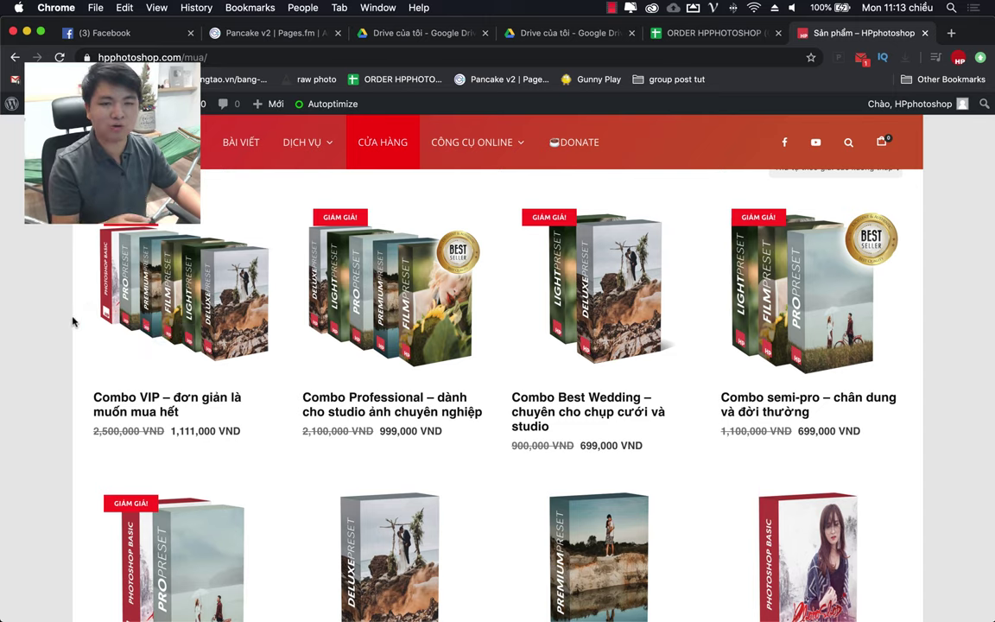
{"action": "scroll", "coordinate": [73, 321], "scroll_direction": "down", "scroll_amount": 1}
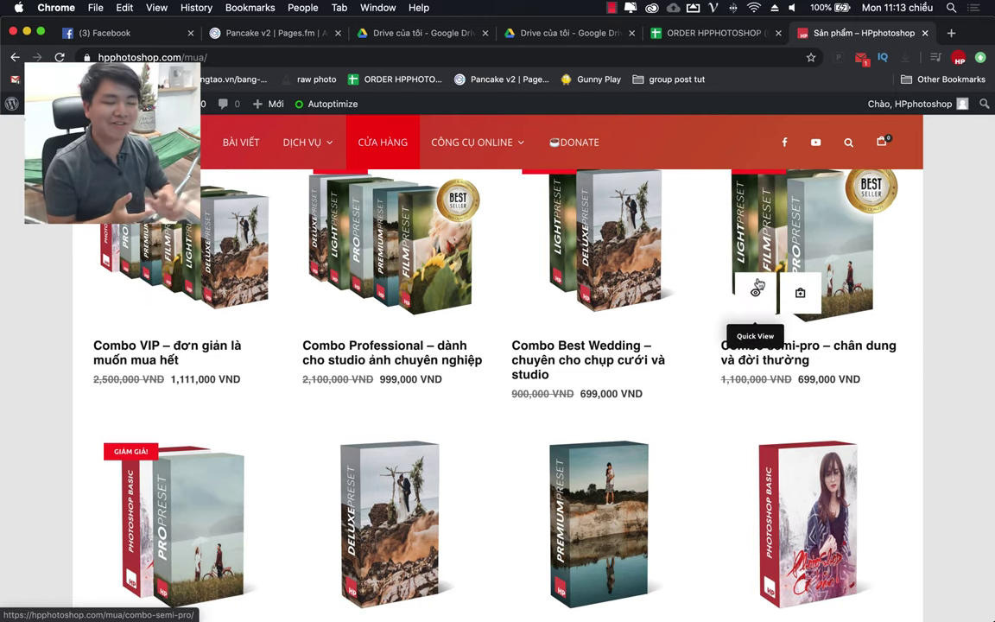
{"action": "left_click", "coordinate": [711, 594]}
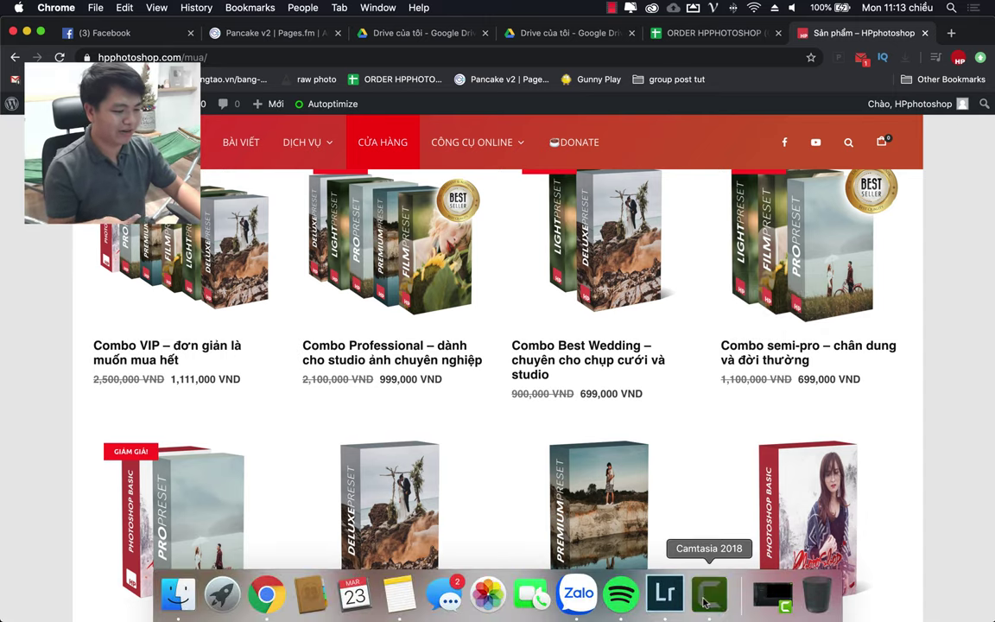
Bring Lightroom Classic back to the front showing the graded LEE_0775.CR2
{"action": "left_click", "coordinate": [629, 595]}
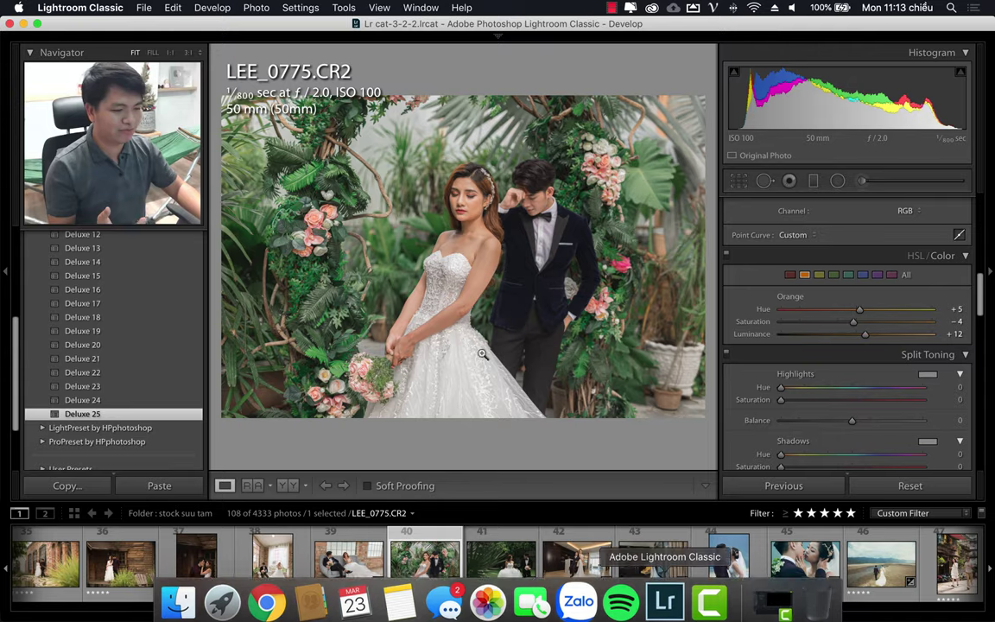